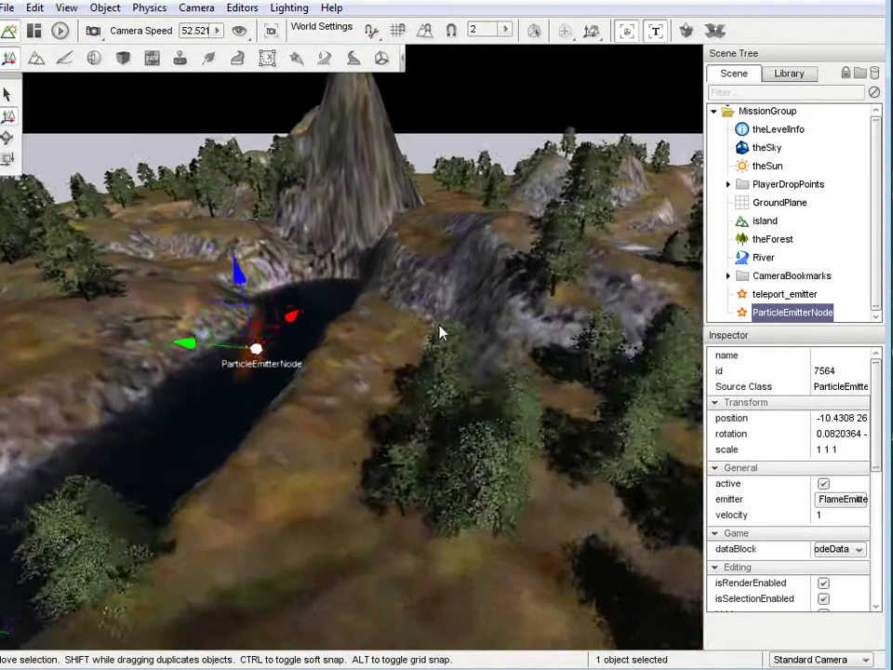
Step: Open the Environment category of the level objects in the library
click(7, 61)
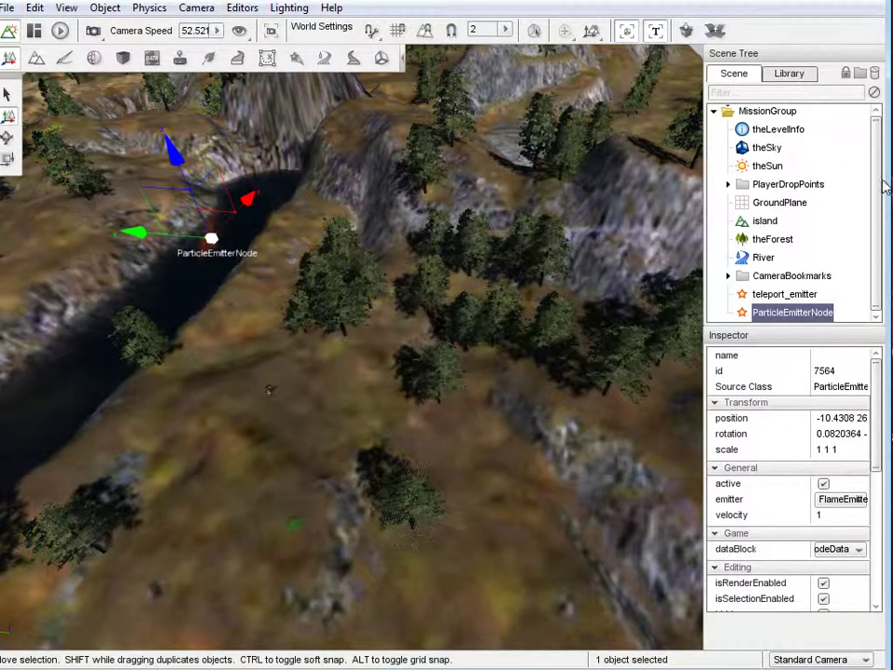
click(805, 76)
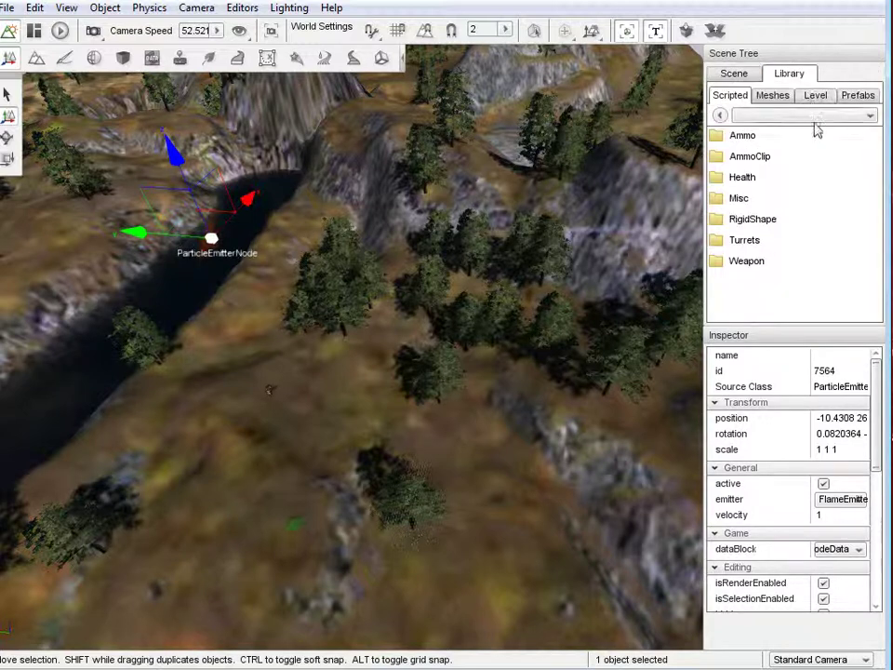
click(816, 96)
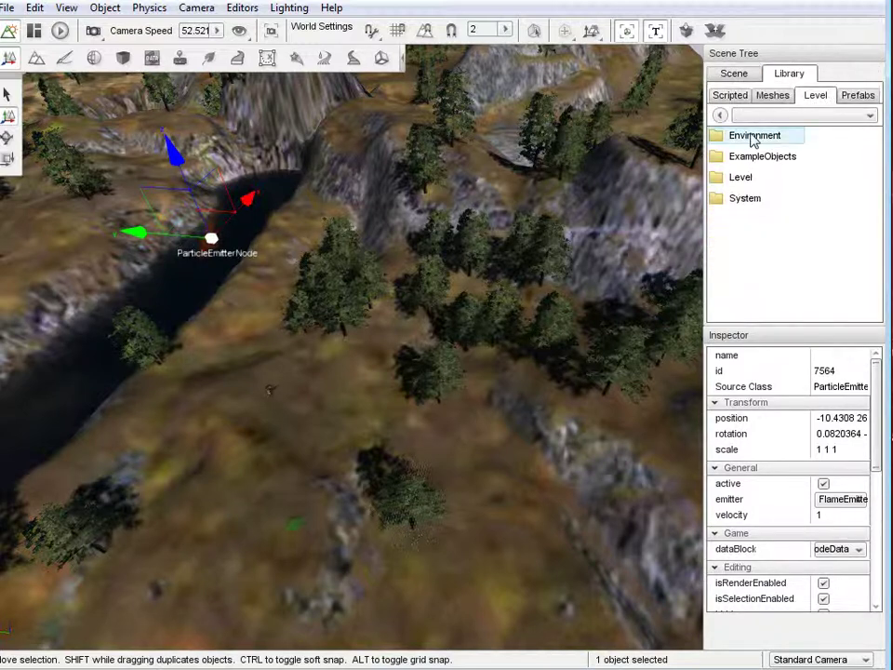
double_click(752, 137)
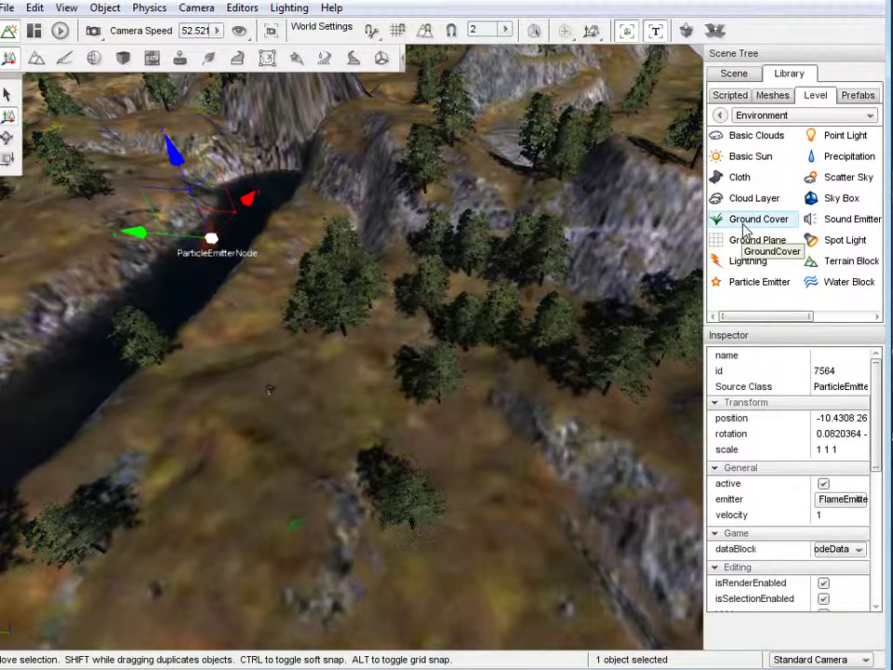
double_click(756, 282)
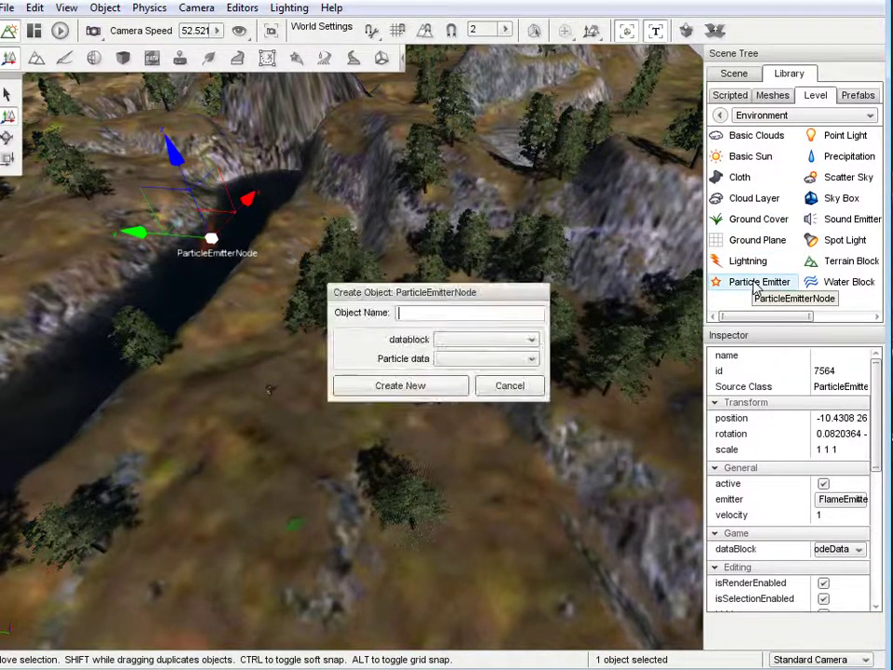
click(431, 344)
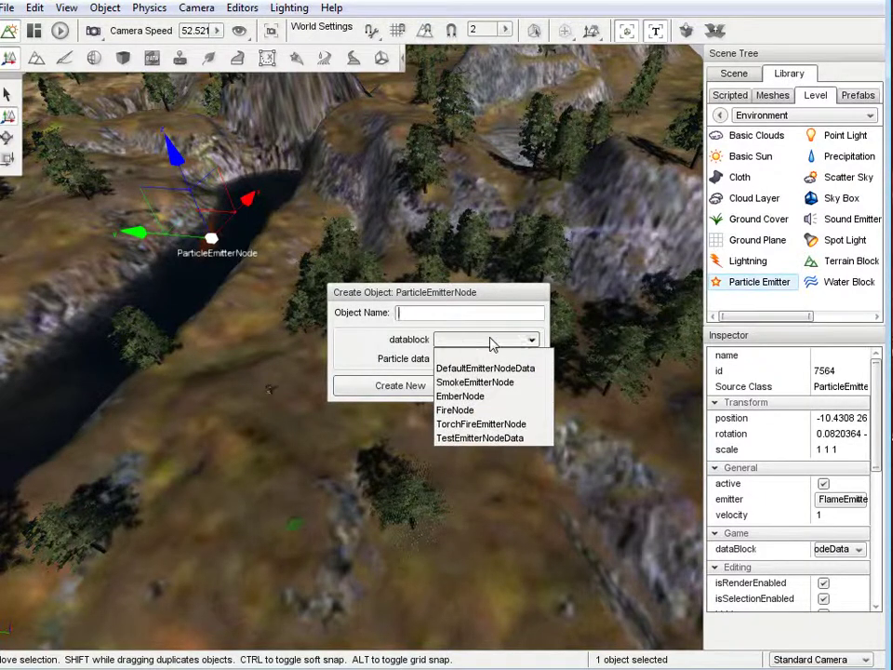
click(389, 353)
click(510, 387)
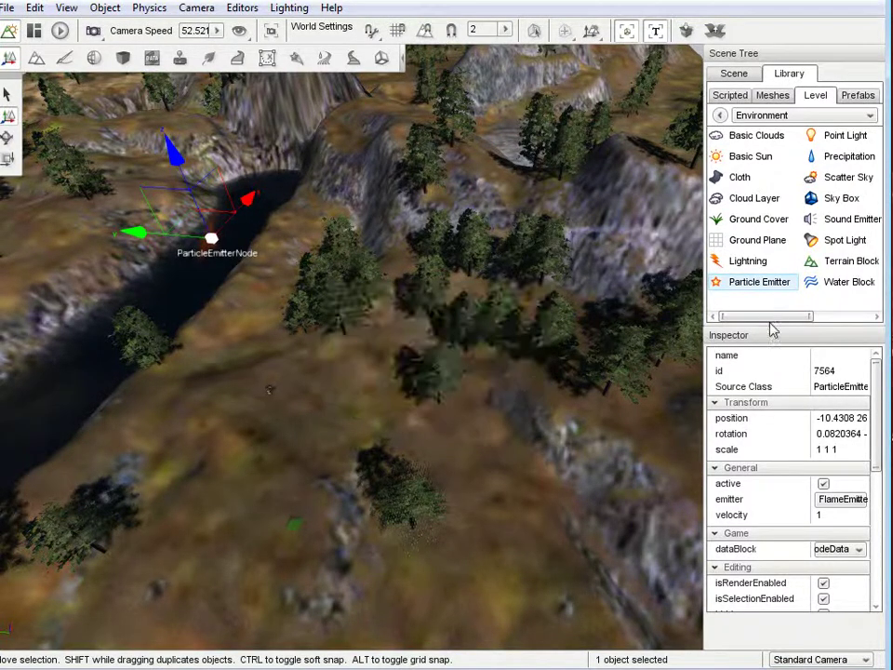
double_click(768, 226)
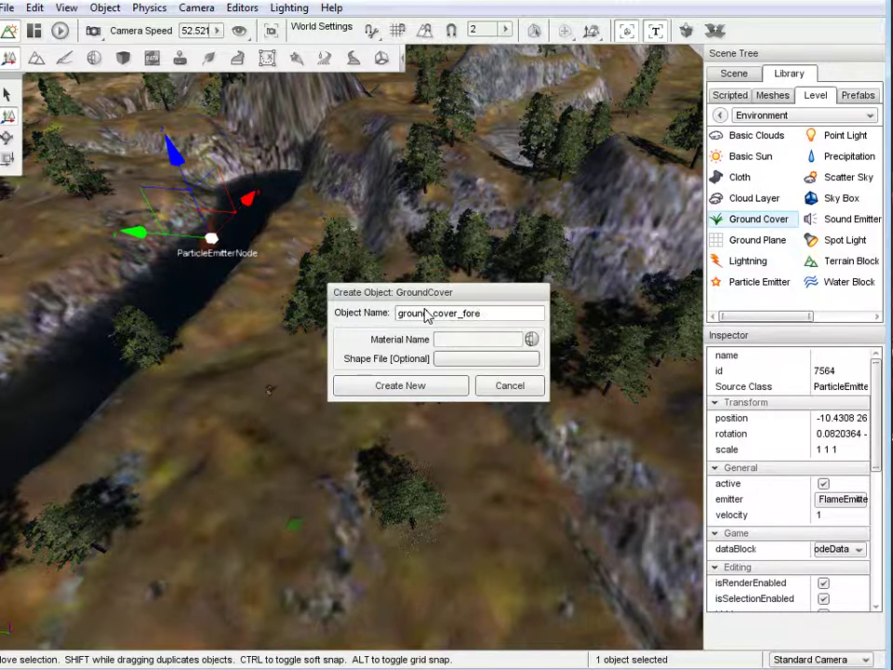
click(530, 341)
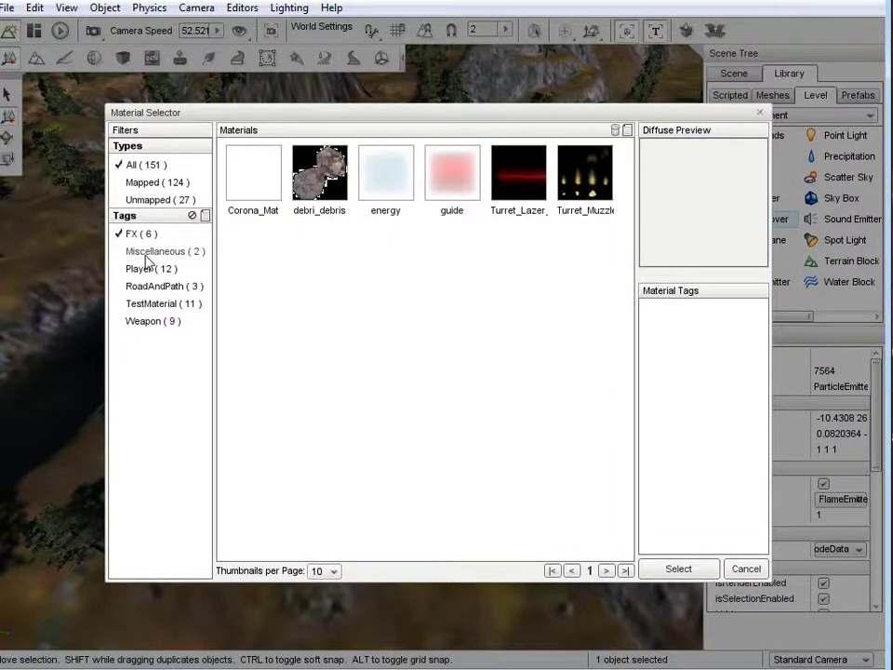
click(153, 253)
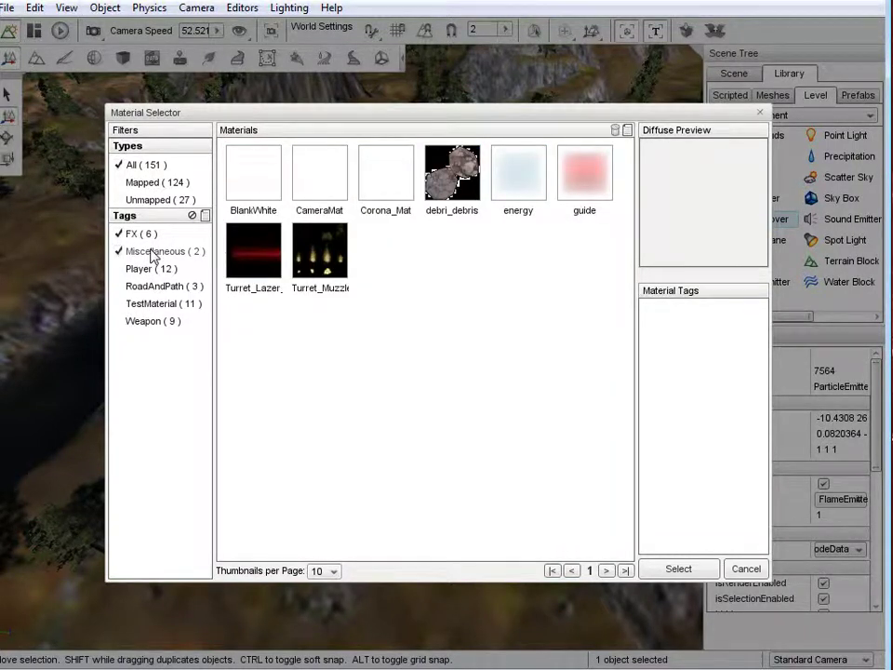
click(141, 235)
click(146, 251)
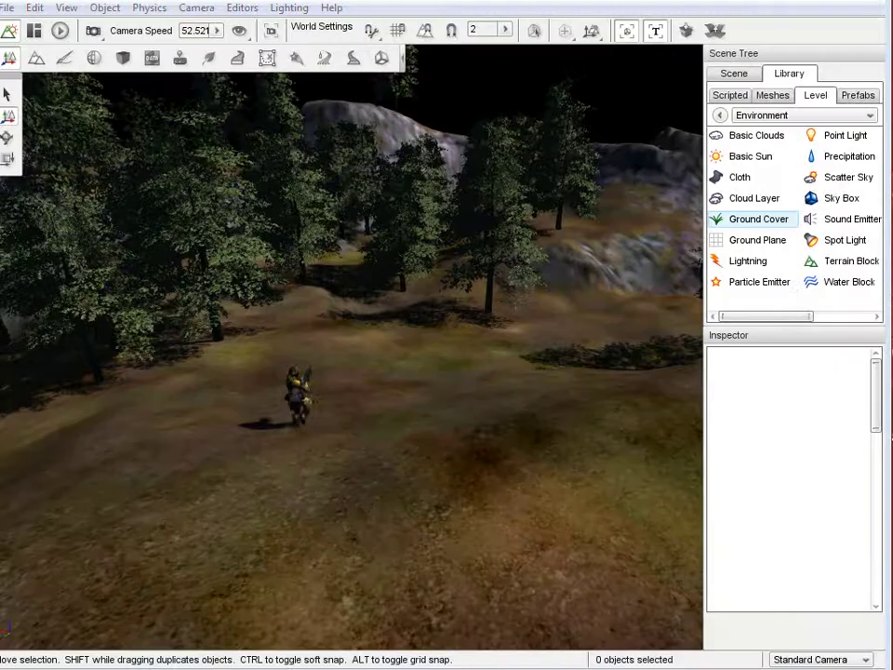
Step: Create a ground cover object named ground_cover_forest with the material defaultTree_fronds_material
double_click(759, 221)
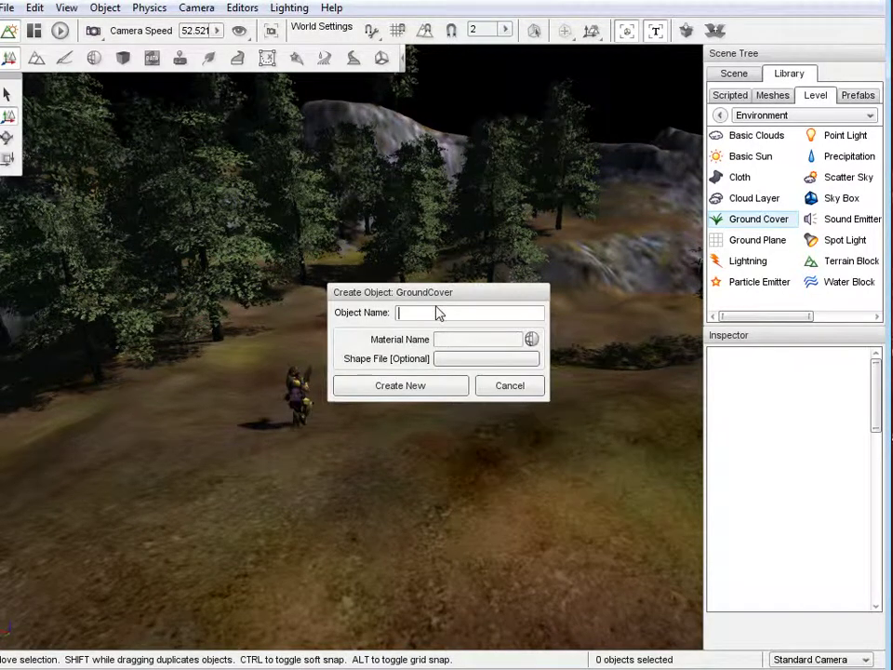
text(ground)
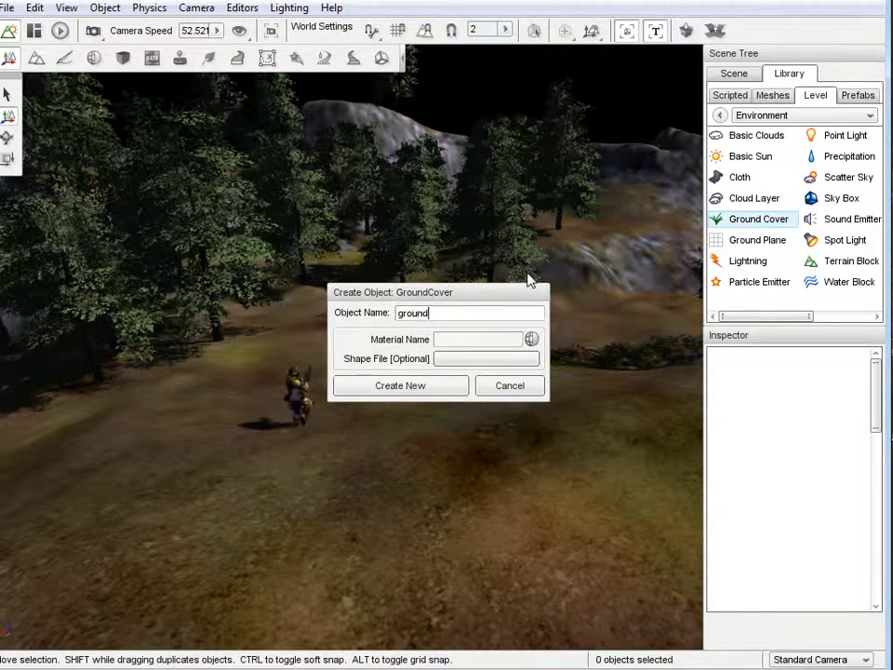
text(_cover_forest)
click(531, 340)
click(325, 207)
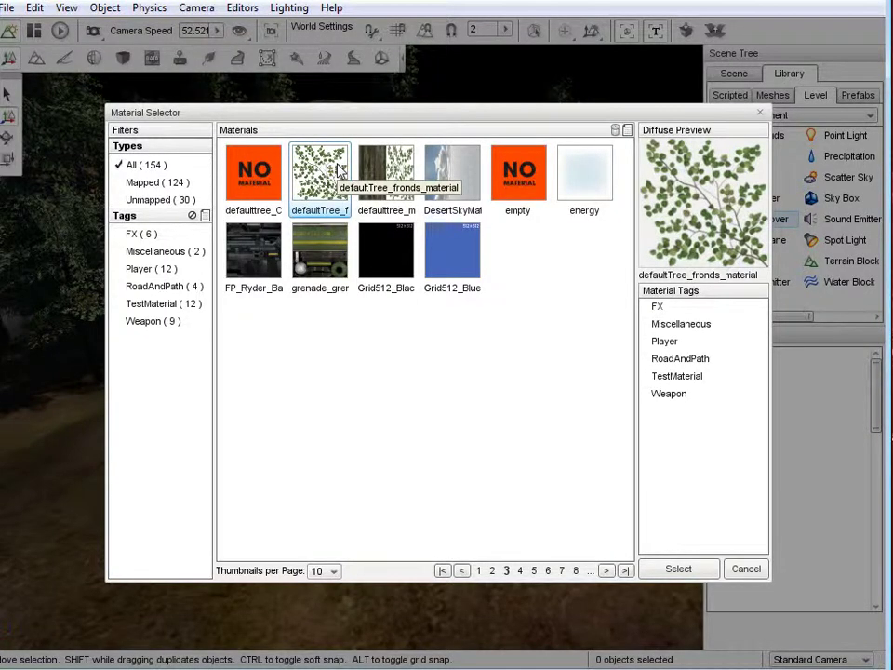
click(659, 574)
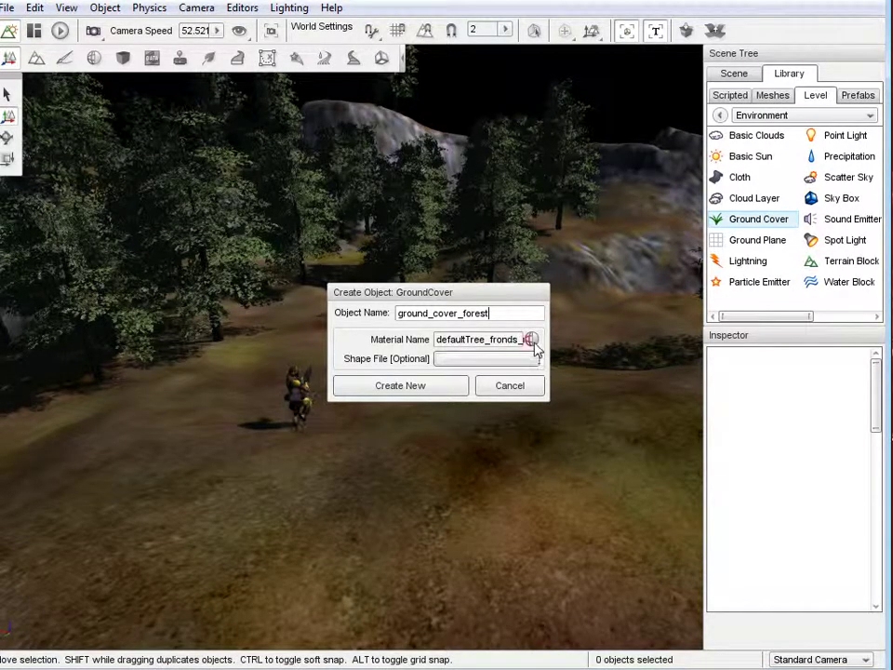
click(406, 386)
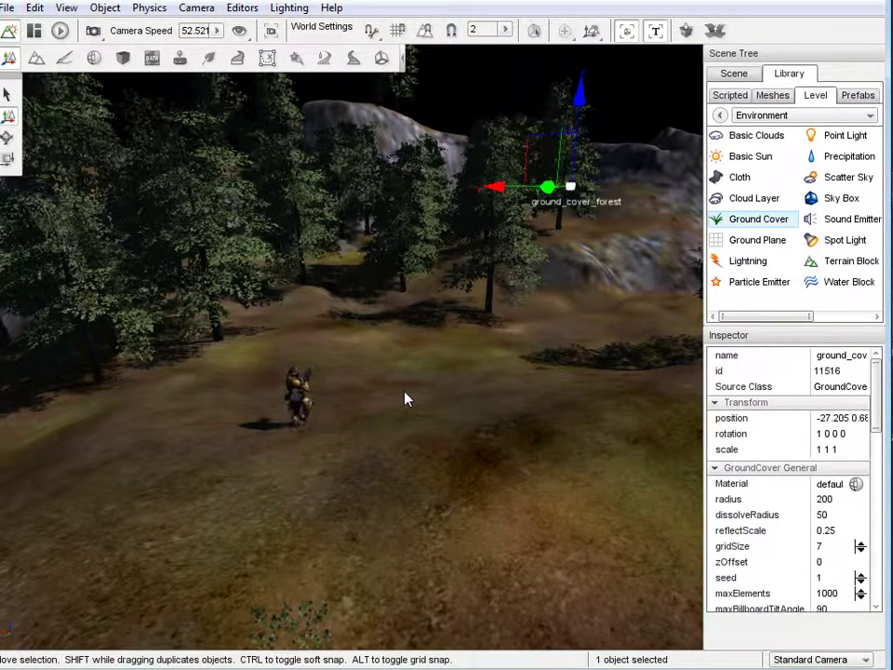
Step: Switch to the Player Camera and leave the editor to play the level in first person
key(w)
right_drag(440, 332, 441, 332)
key(s)
click(93, 31)
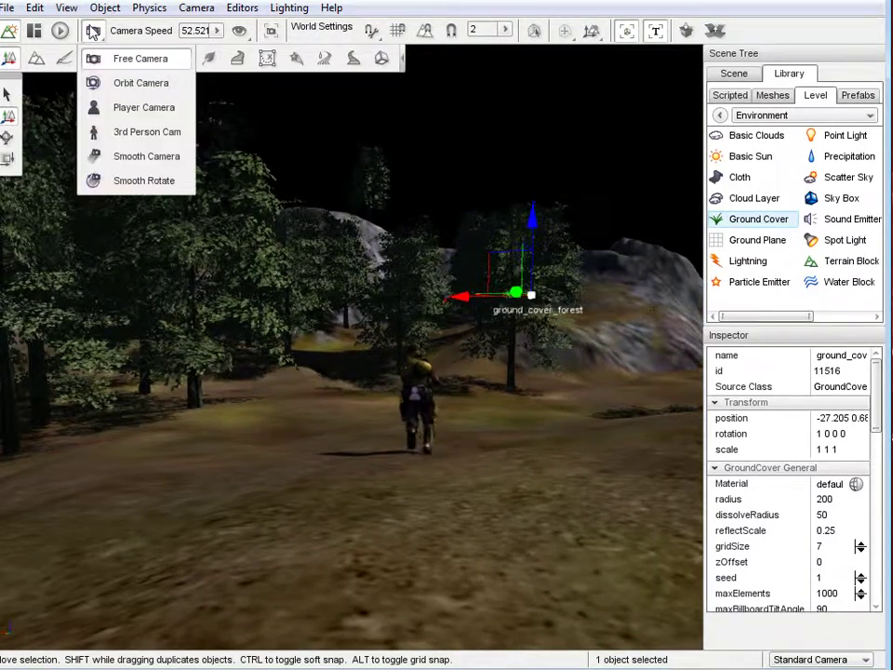
click(139, 106)
key(F11)
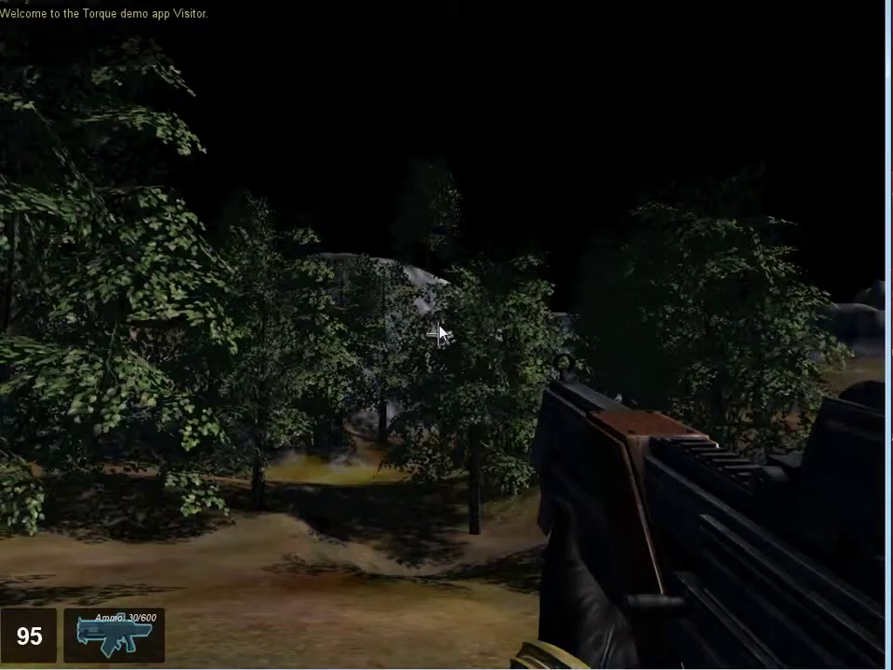
Step: Walk up to the ground cover plants and examine their foliage from several sides in first person
key(w)
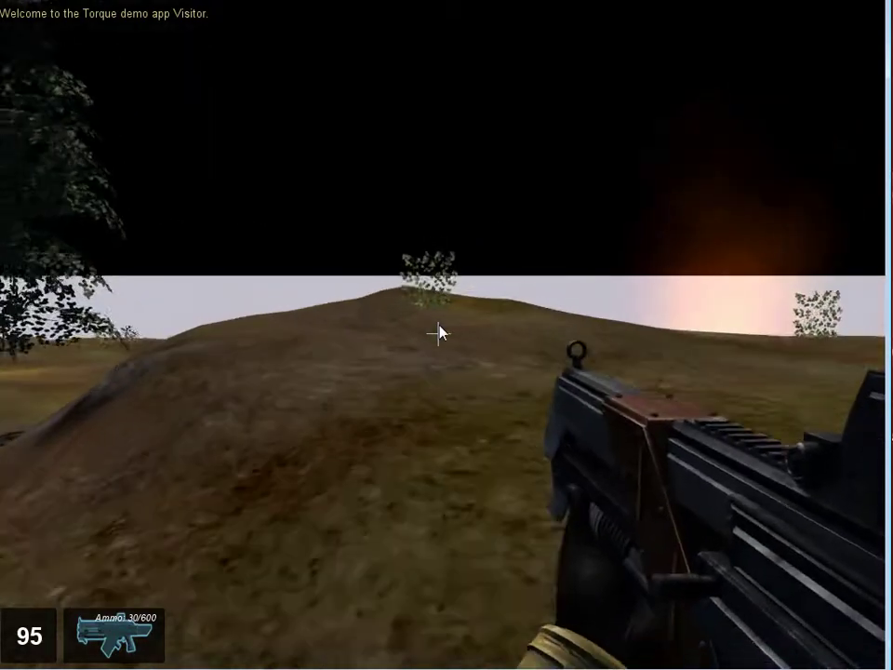
key(w)
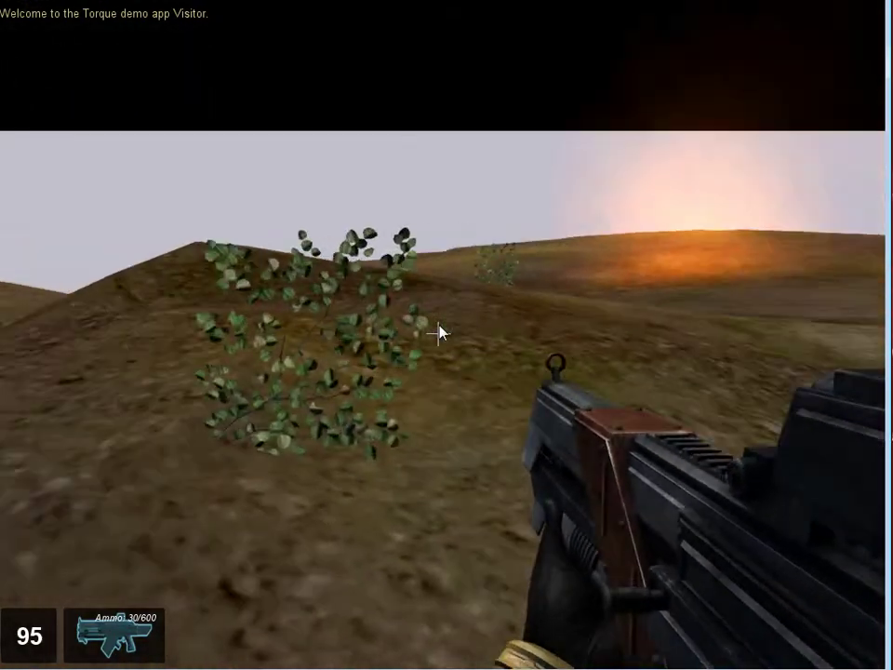
key(a)
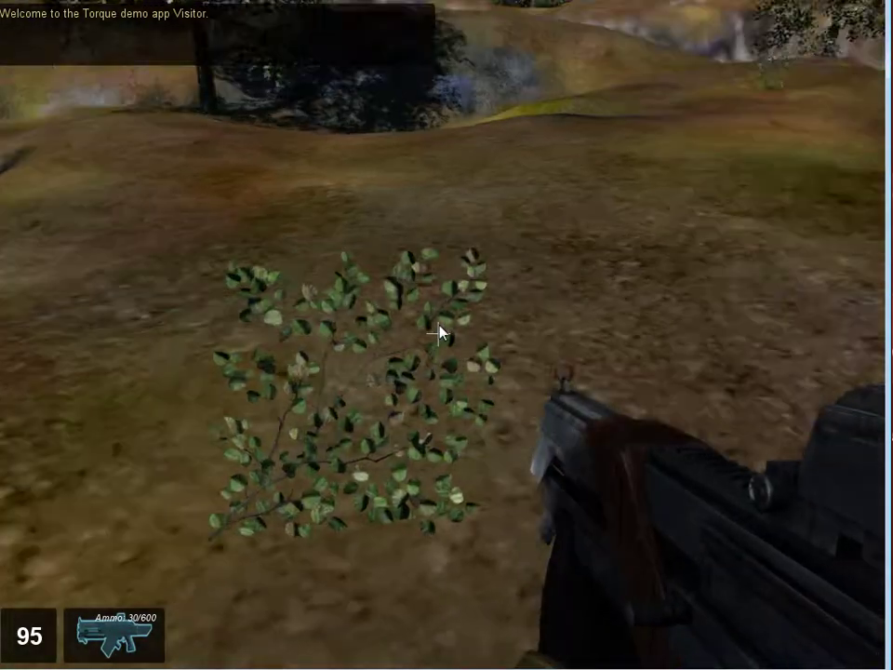
key(a)
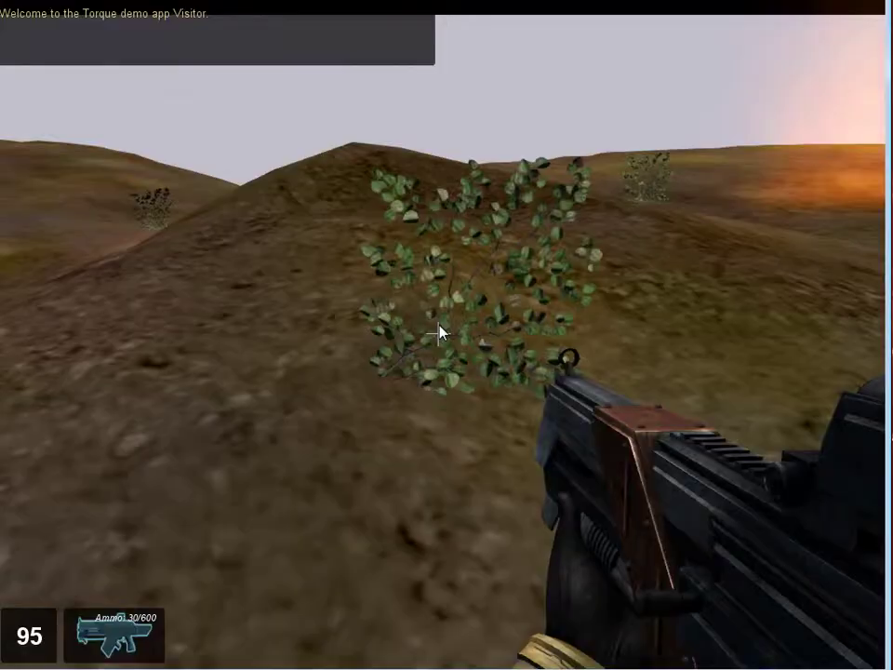
key(a)
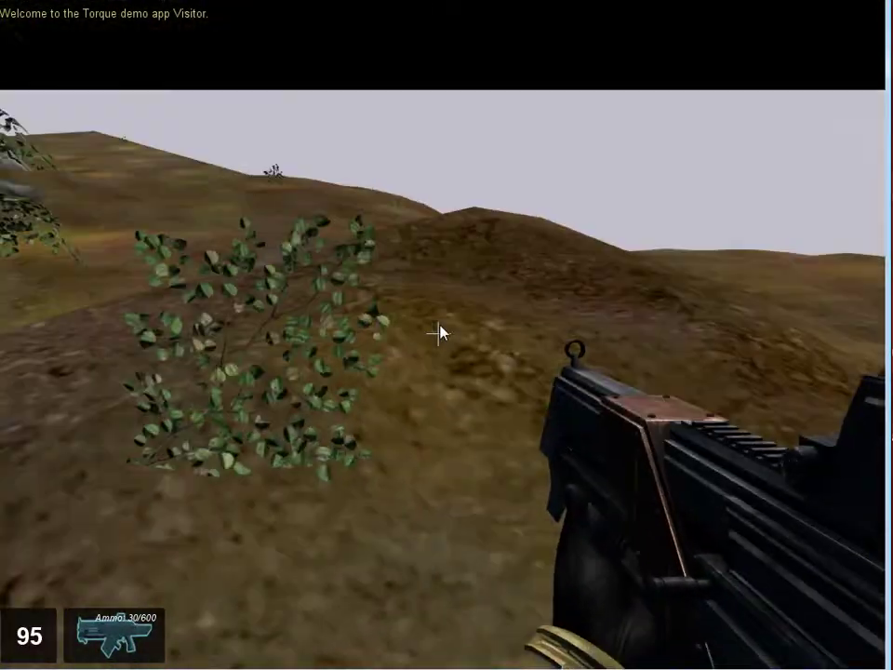
key(a)
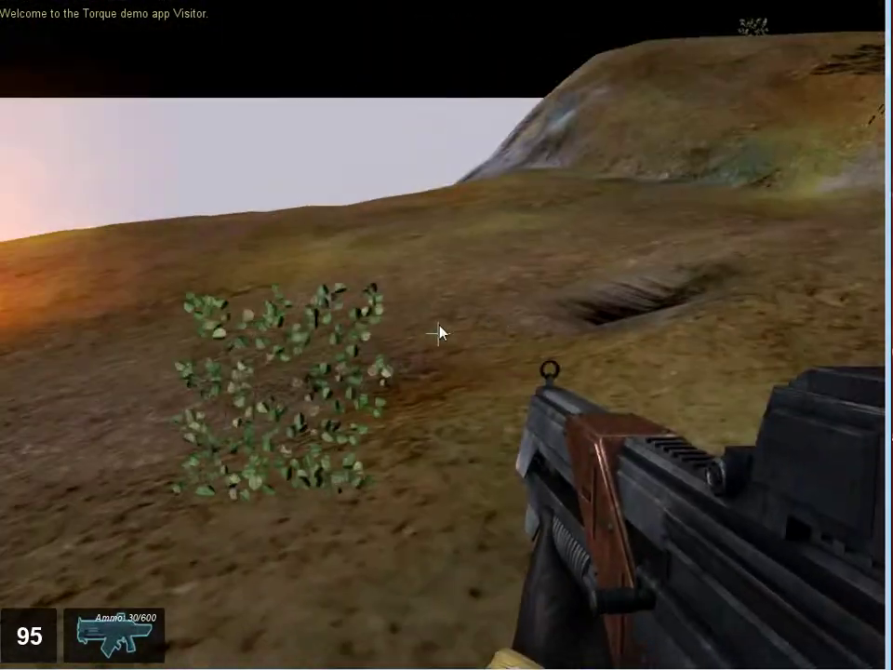
key(a)
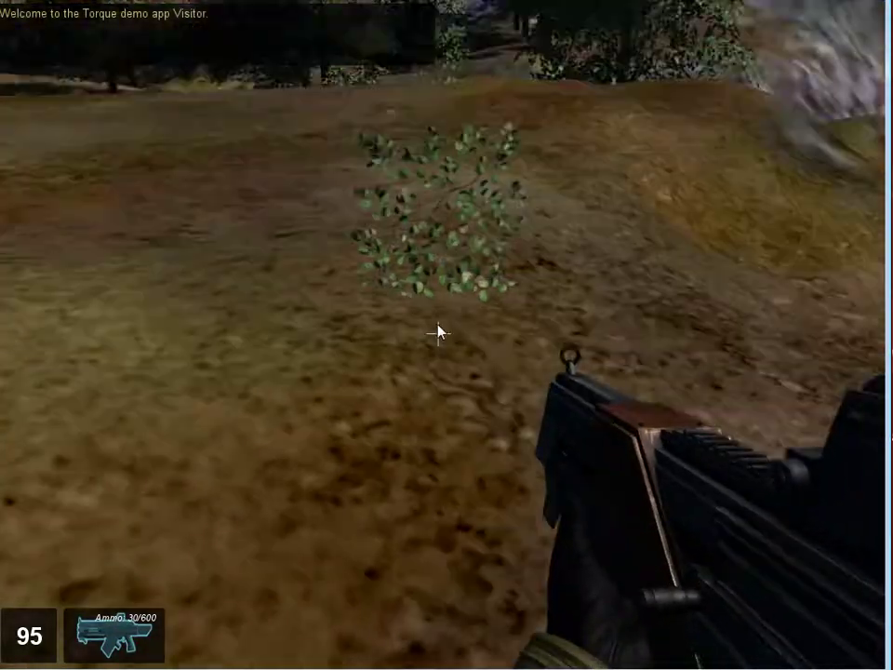
key(a)
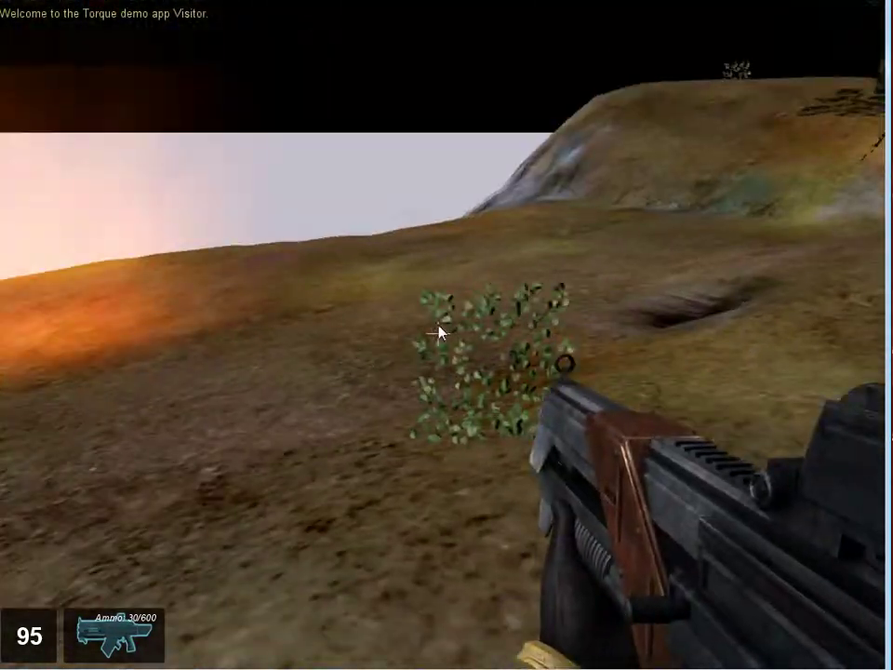
key(w)
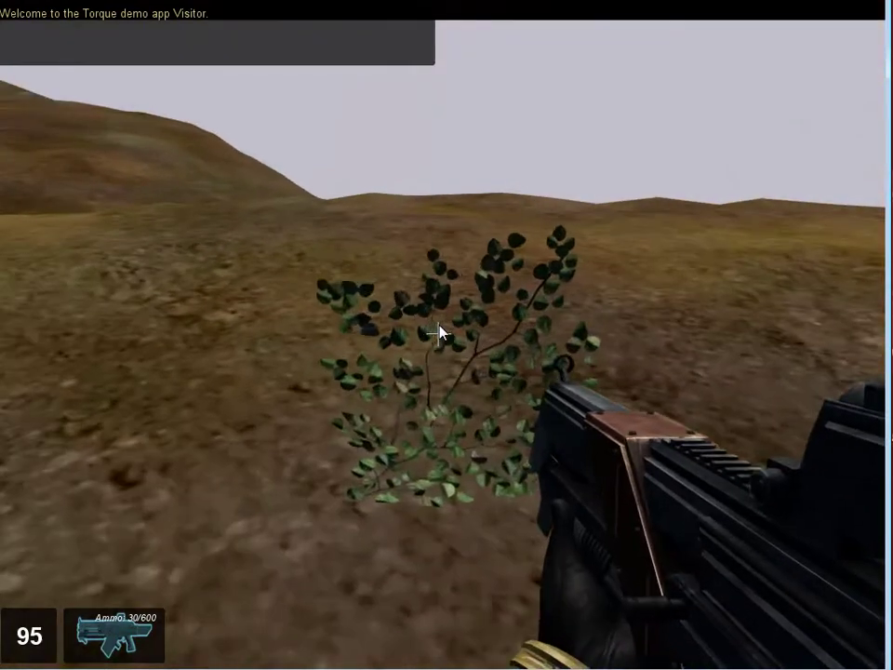
Step: Run across the terrain to examine how the ground cover plants are distributed, and return to the world editor
key(w)
key(shift)
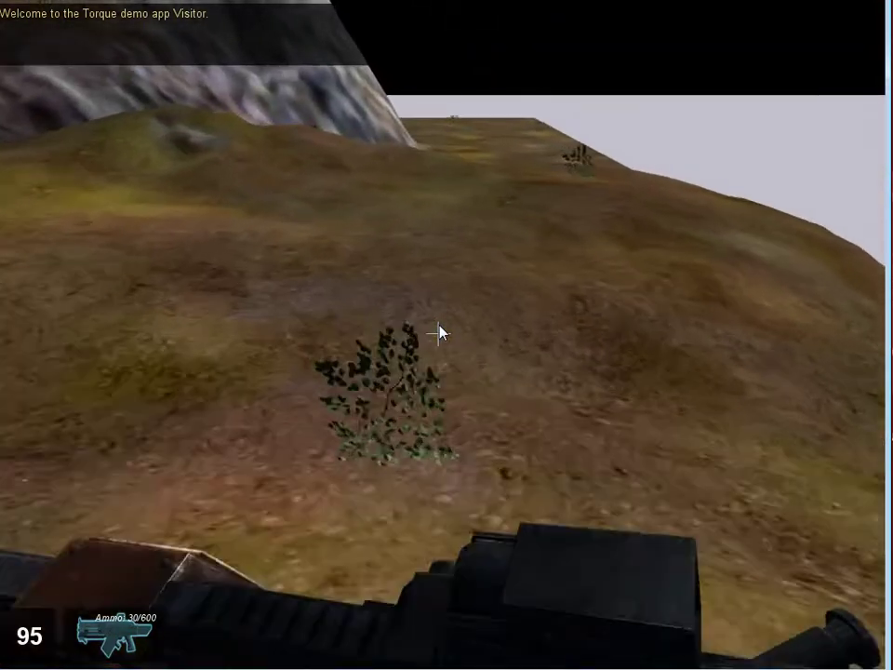
key(w)
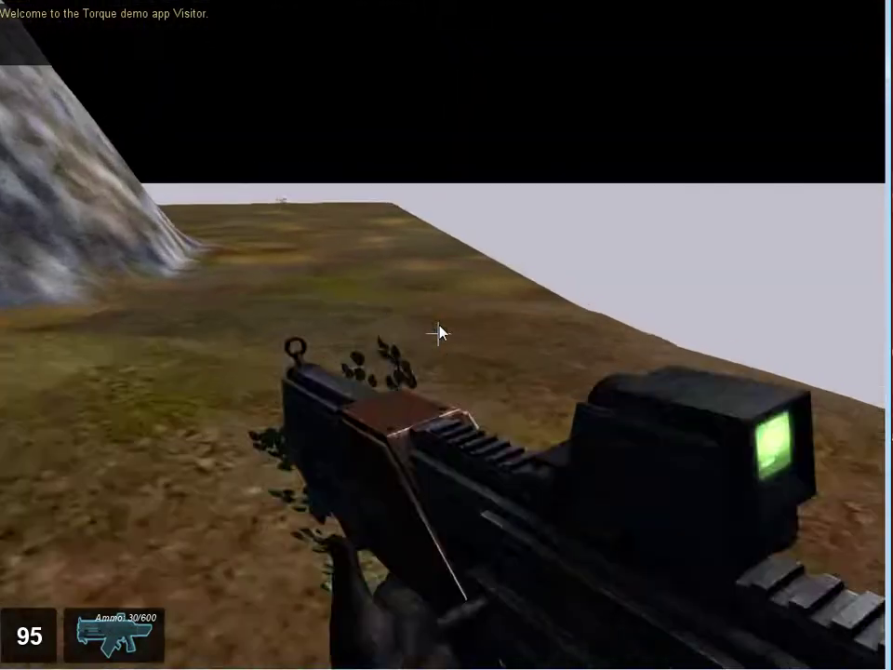
key(w)
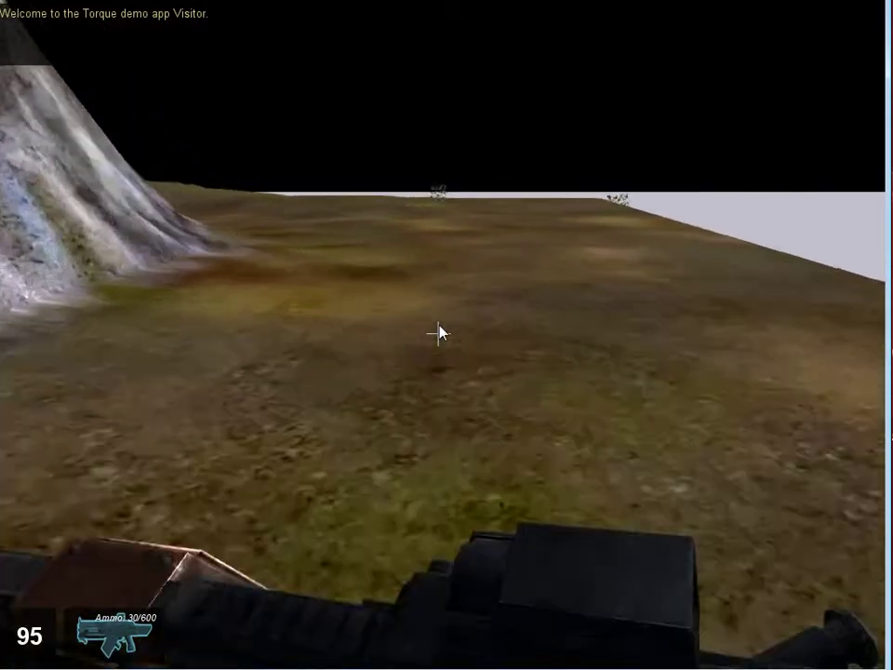
key(w)
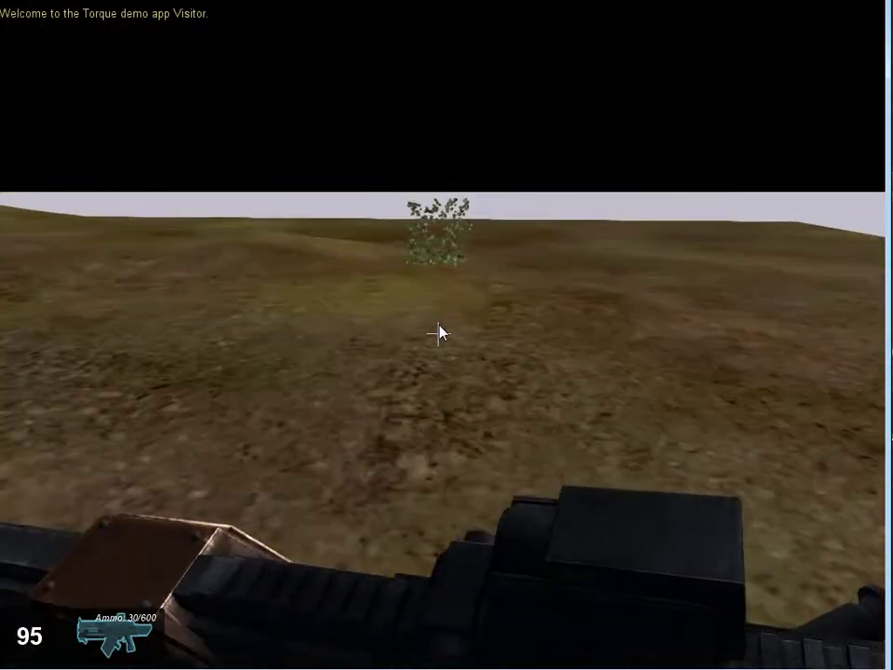
key(w)
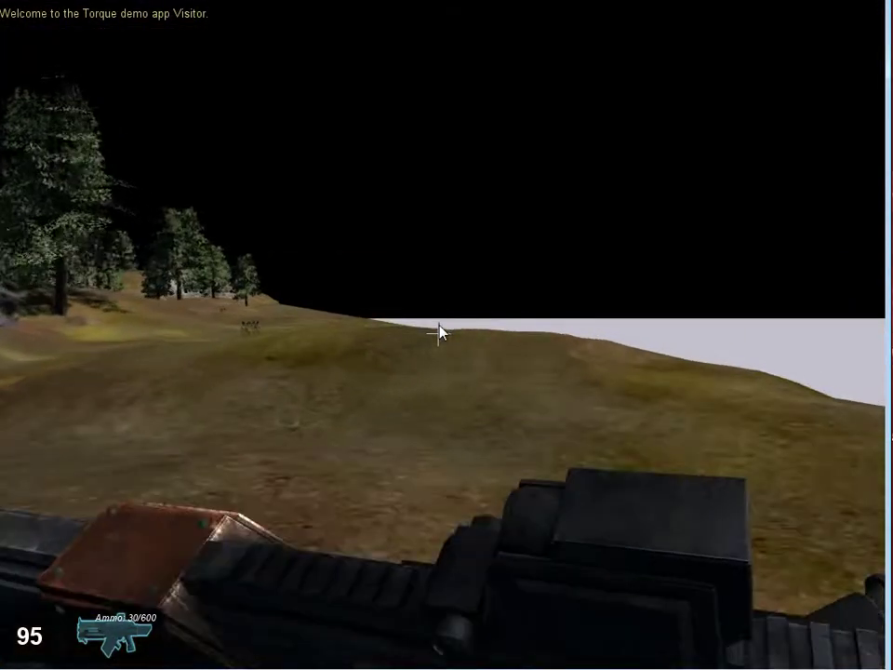
key(w)
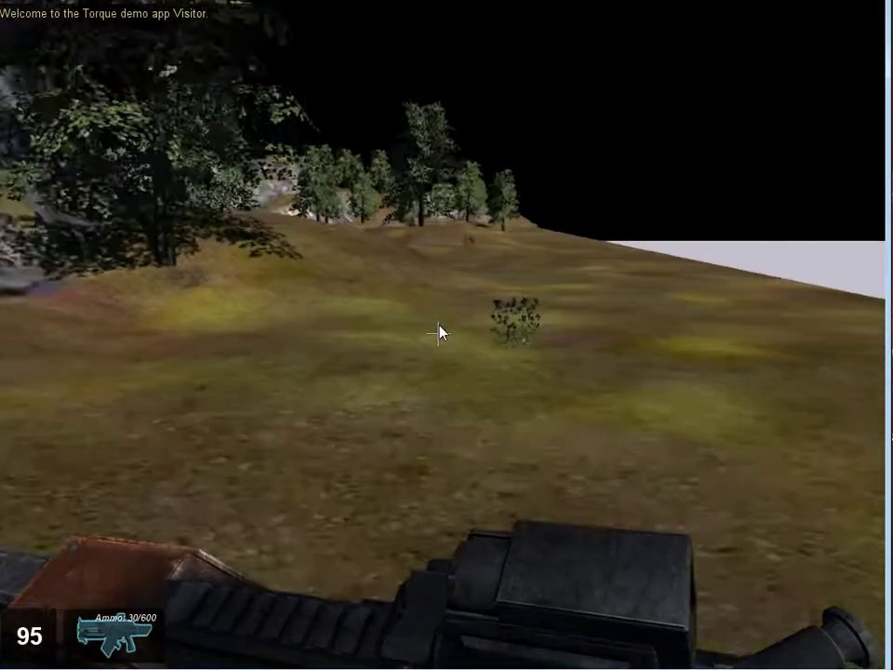
key(w)
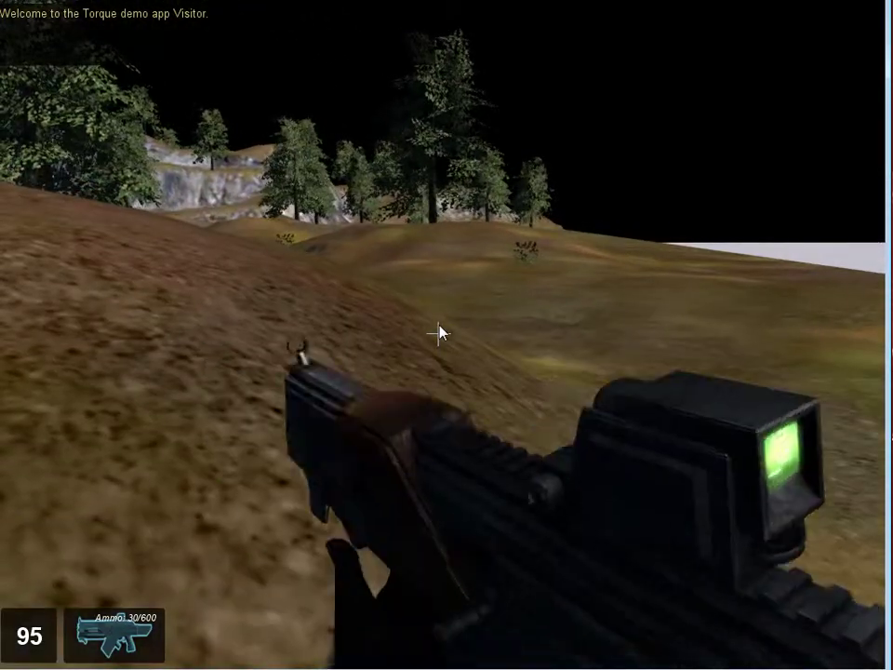
key(F11)
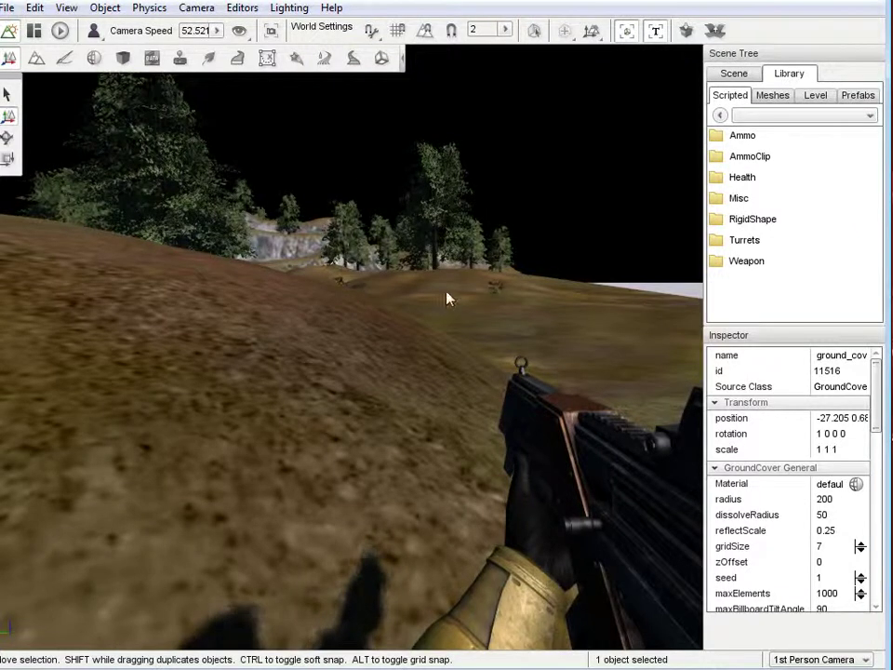
Step: Inspect ground_cover_forest from the scene's object list and set both its gridSize and its seed to 11
click(734, 77)
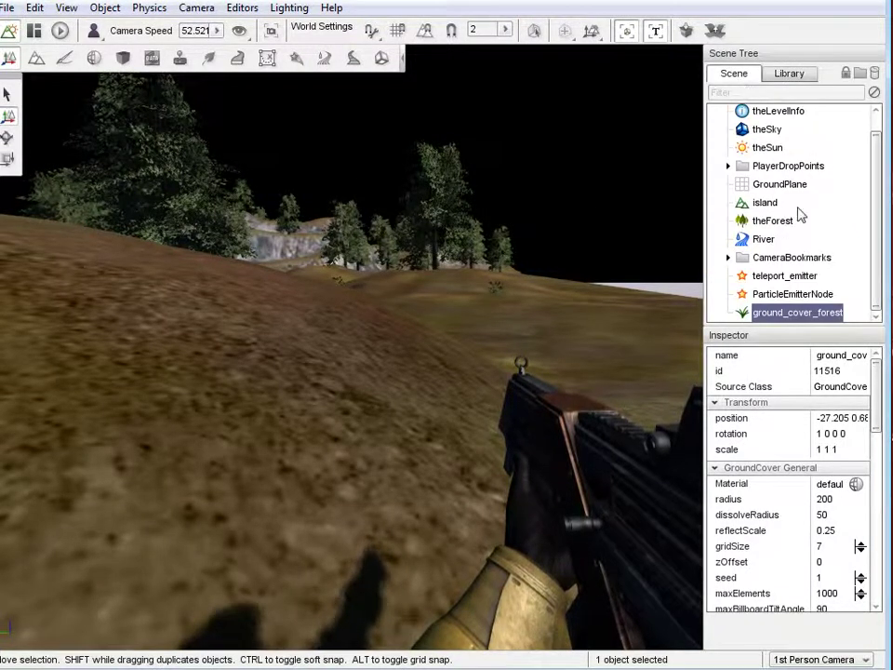
right_click(817, 315)
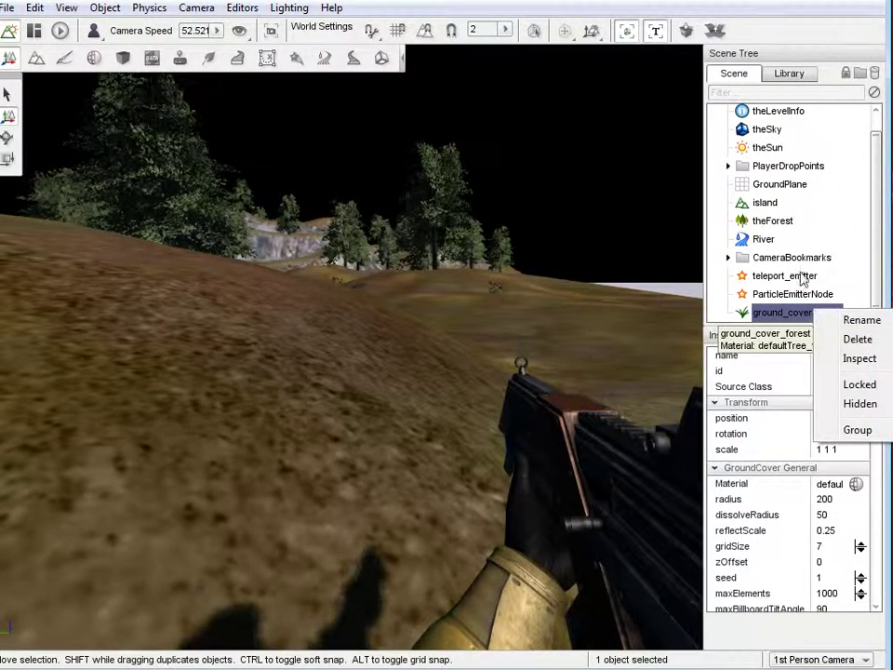
click(854, 359)
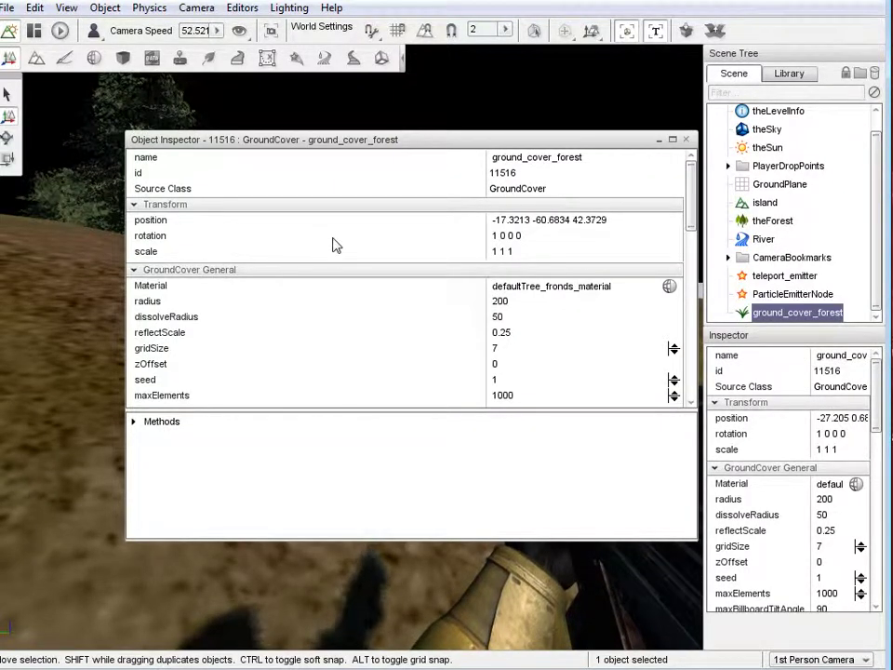
drag(692, 205, 708, 236)
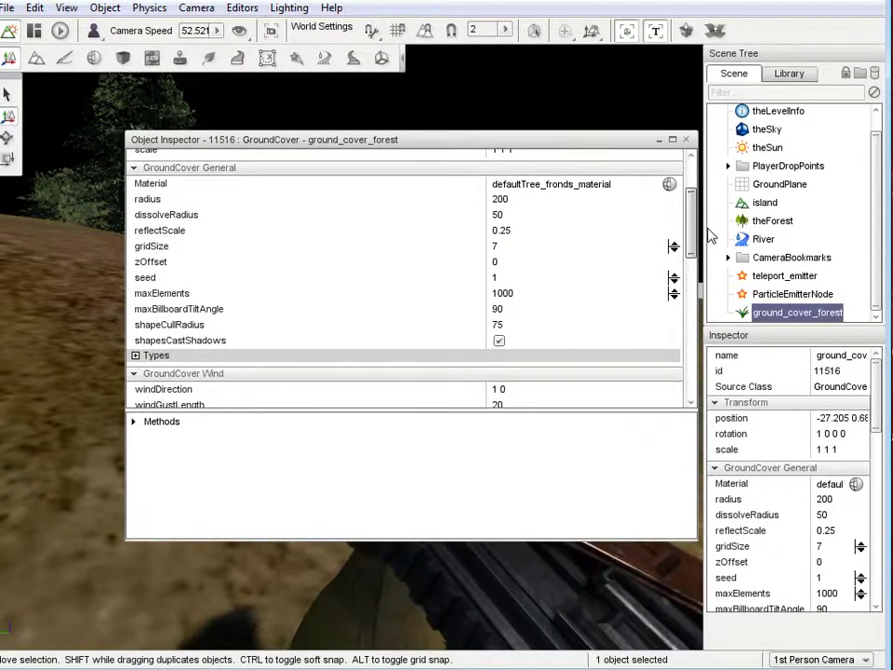
click(546, 206)
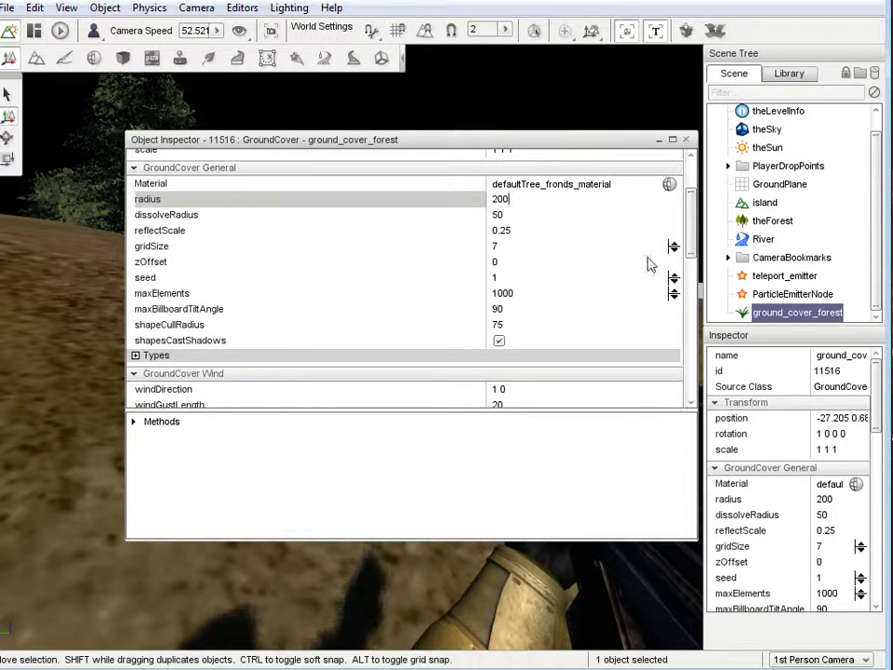
click(674, 244)
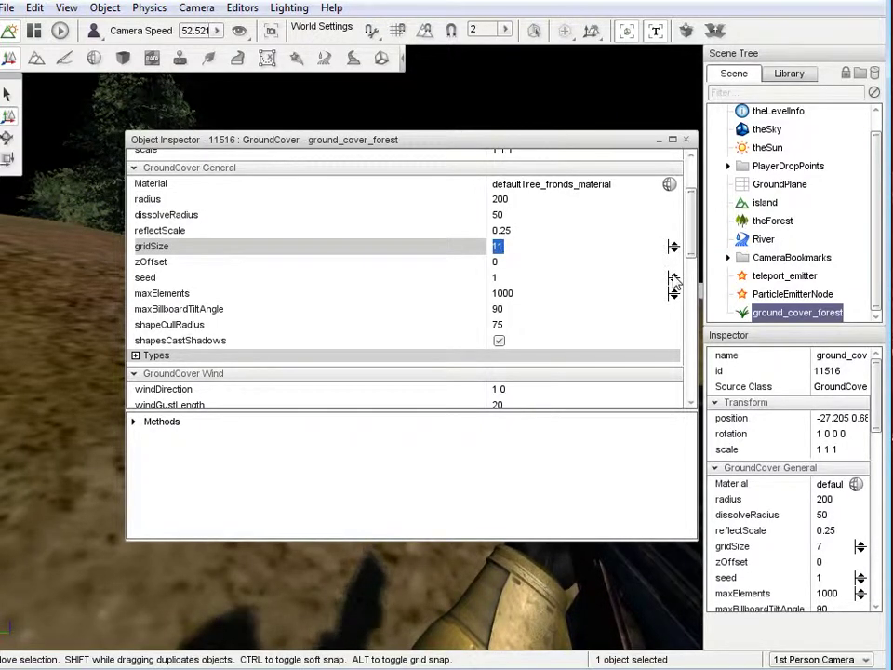
click(674, 281)
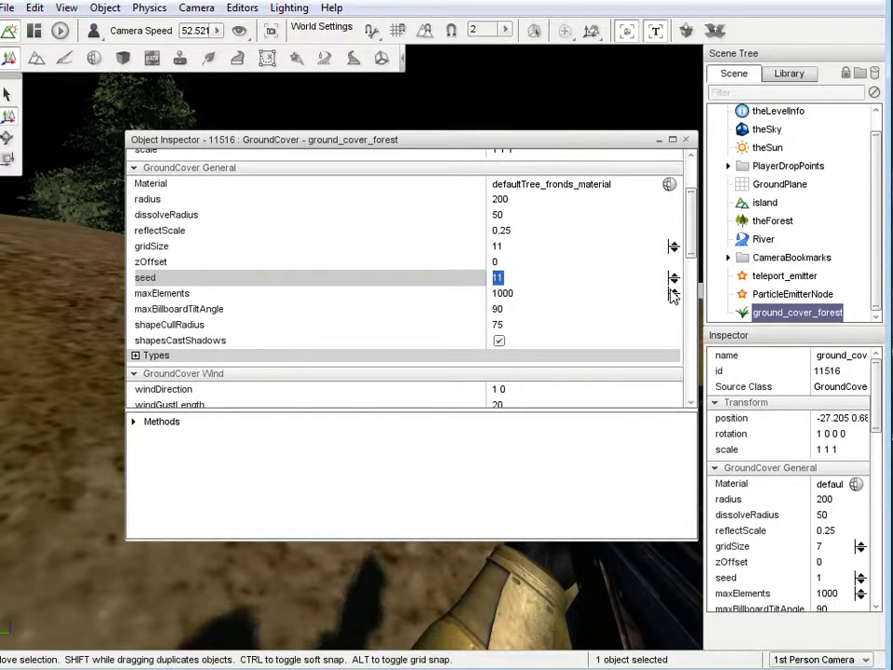
Step: Raise the ground cover's maxElements to 1183
double_click(674, 291)
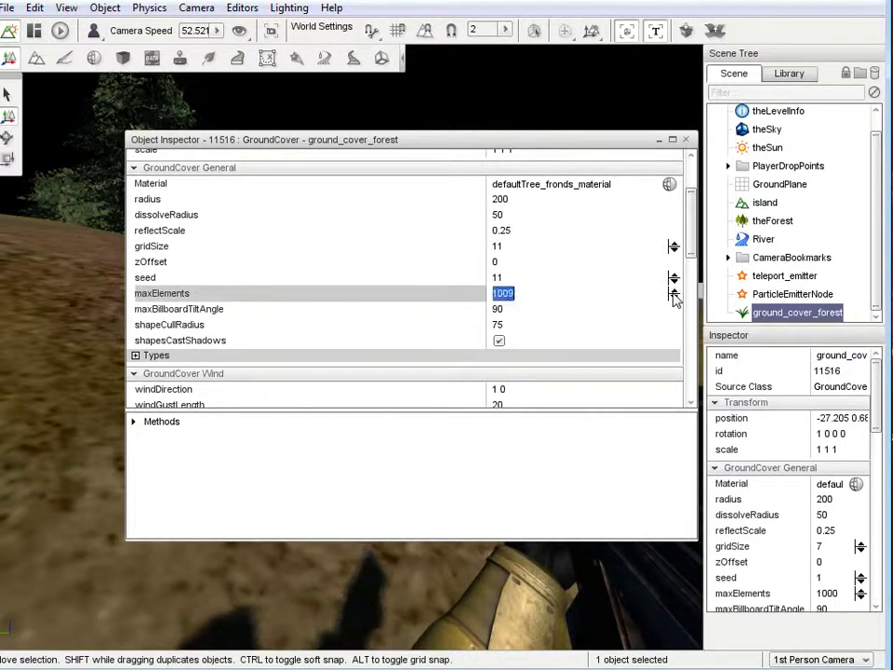
click(674, 291)
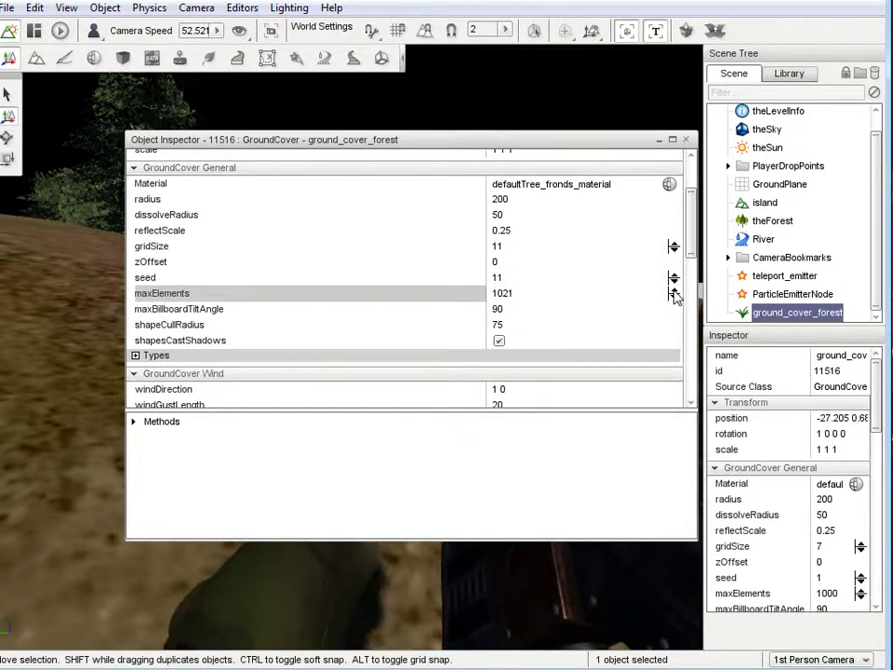
drag(673, 292, 674, 291)
Step: Set the ground cover's windDirection to 0 1 and its windGustLength to 30
scroll(568, 367, down, 2)
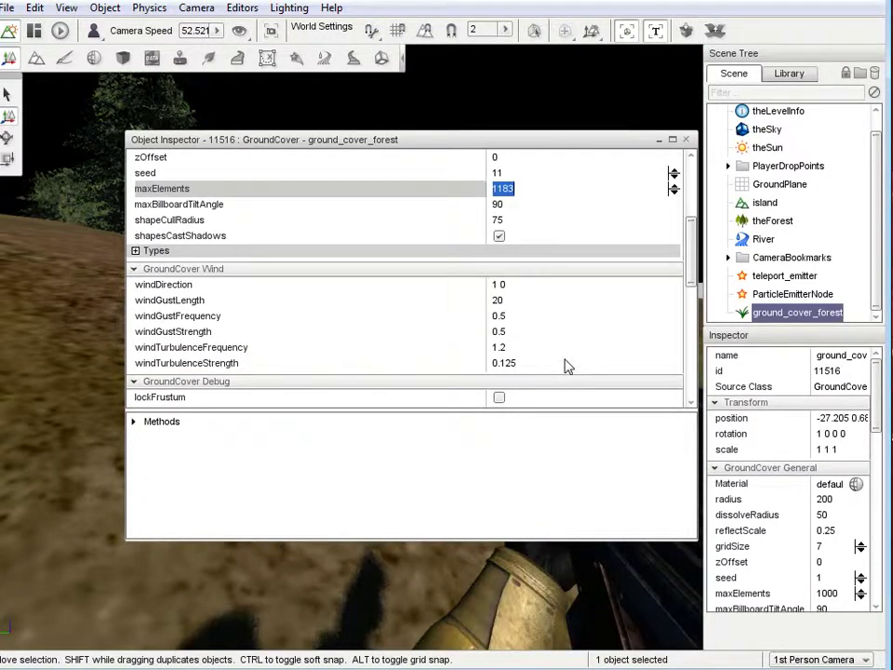
scroll(569, 367, down, 2)
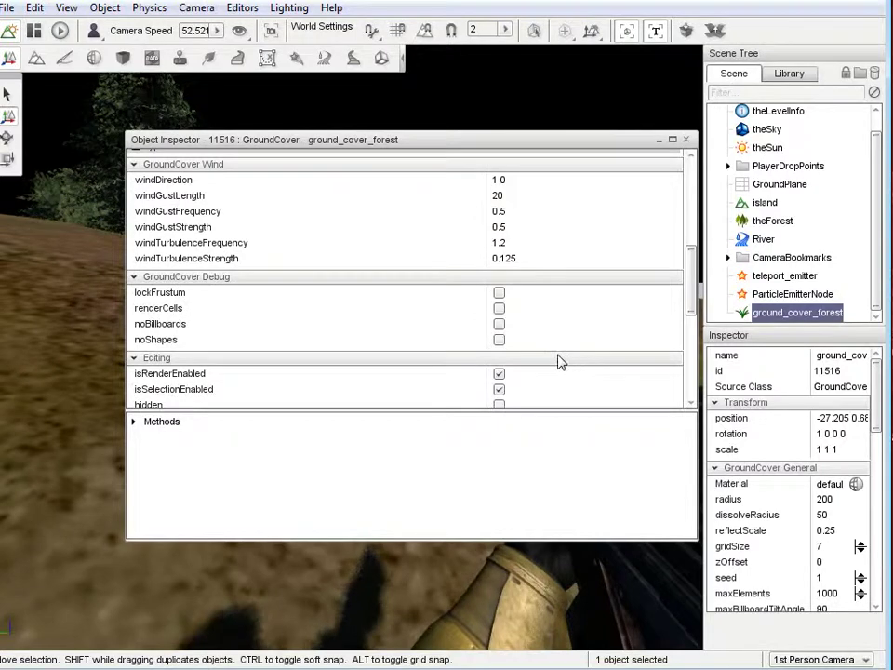
scroll(559, 361, down, 6)
scroll(559, 361, up, 6)
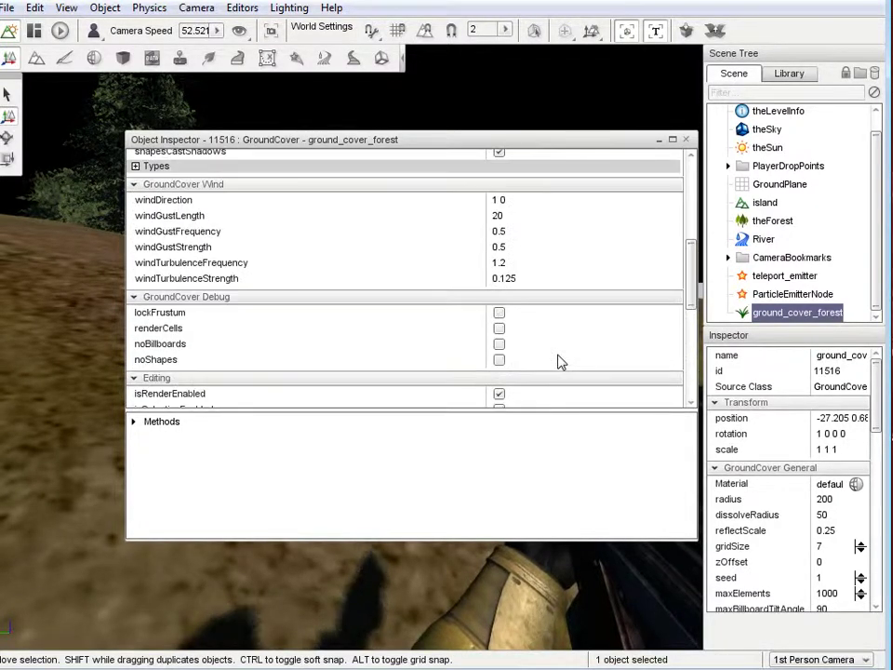
click(500, 200)
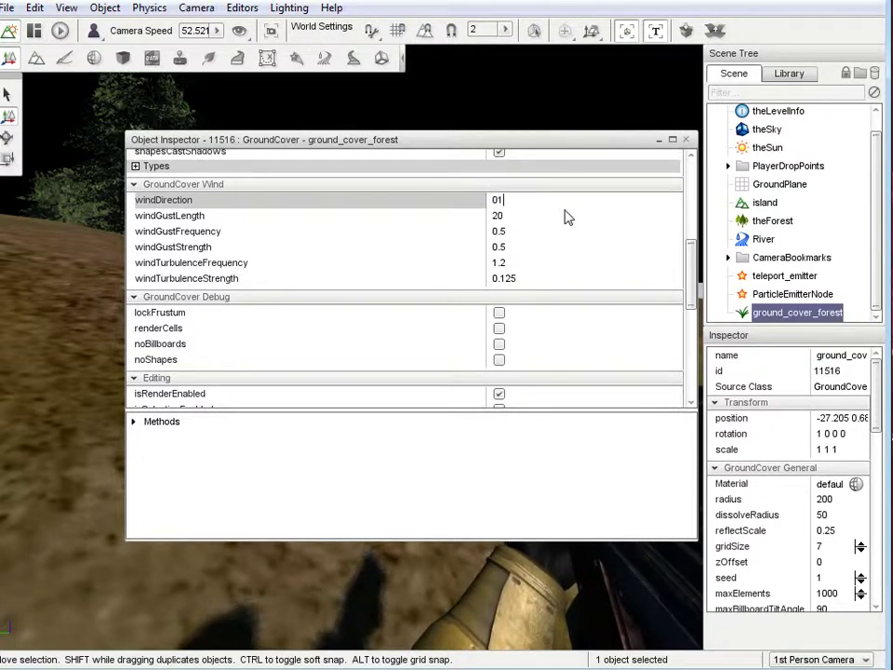
click(515, 216)
drag(515, 216, 485, 216)
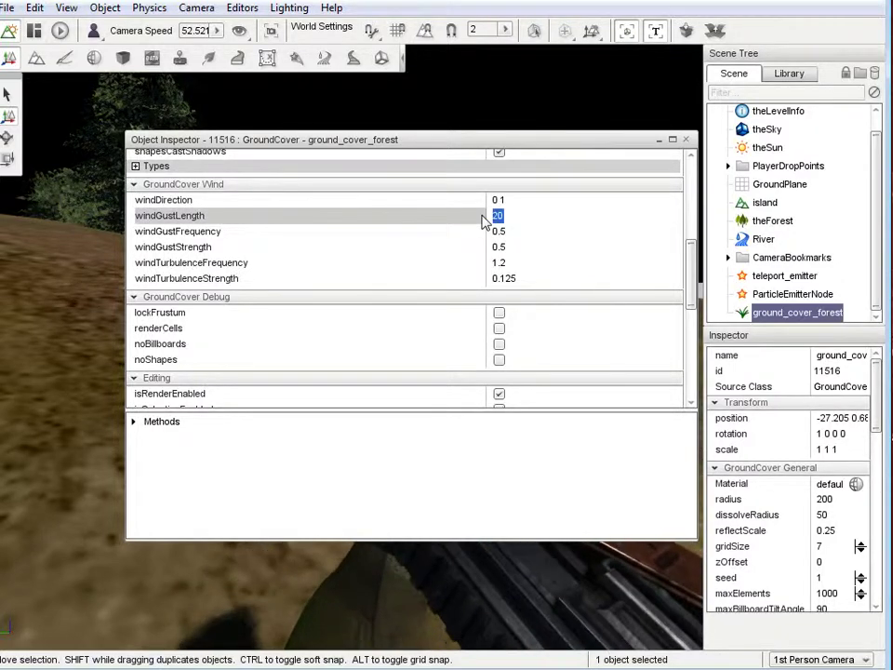
text(30)
Step: Set the ground cover's windGustStrength to 0.9 and close the object inspector
click(506, 233)
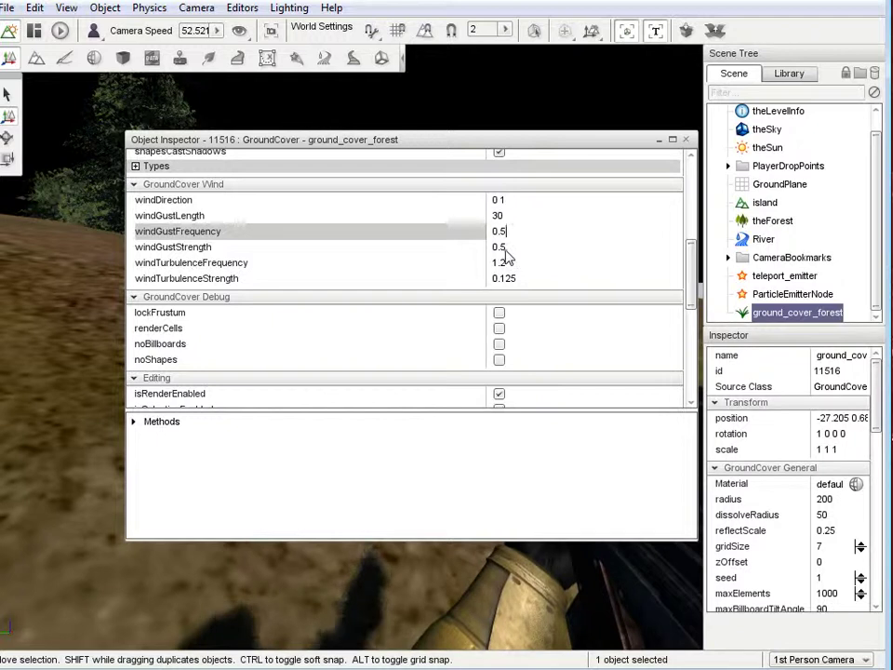
click(498, 248)
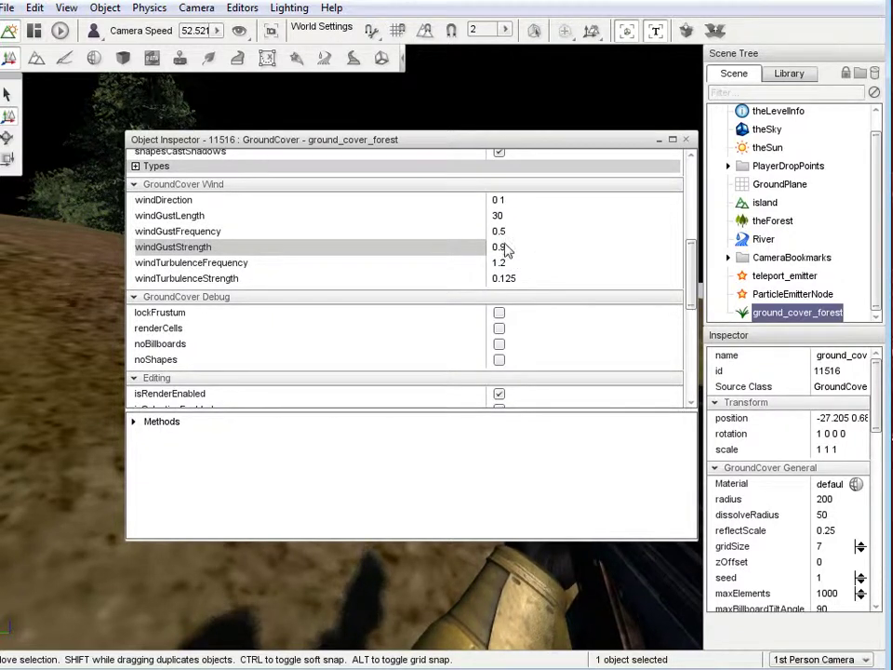
click(685, 141)
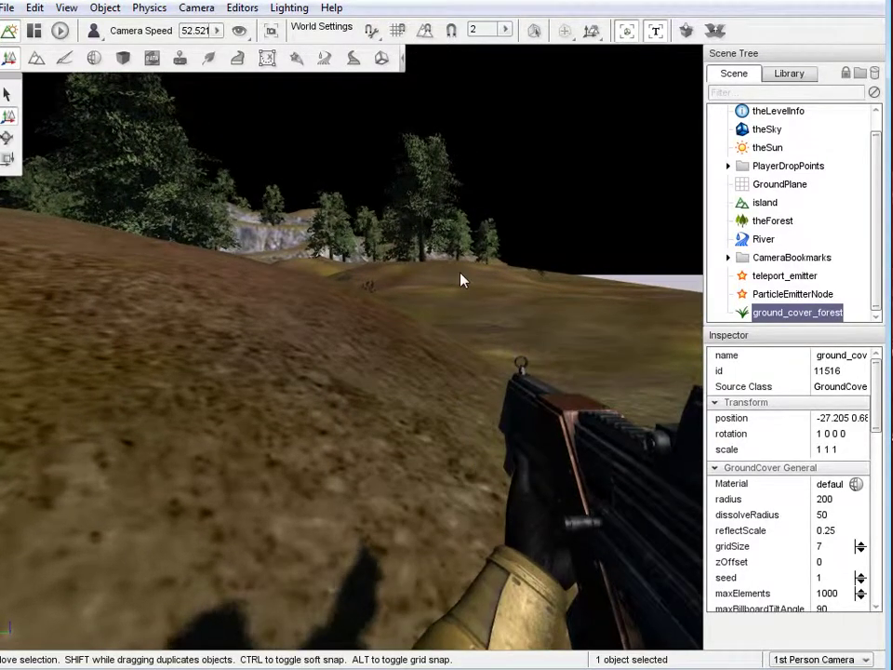
Step: Play the level in first person to check the ground cover's density and wind movement, and return to the world editor
key(F11)
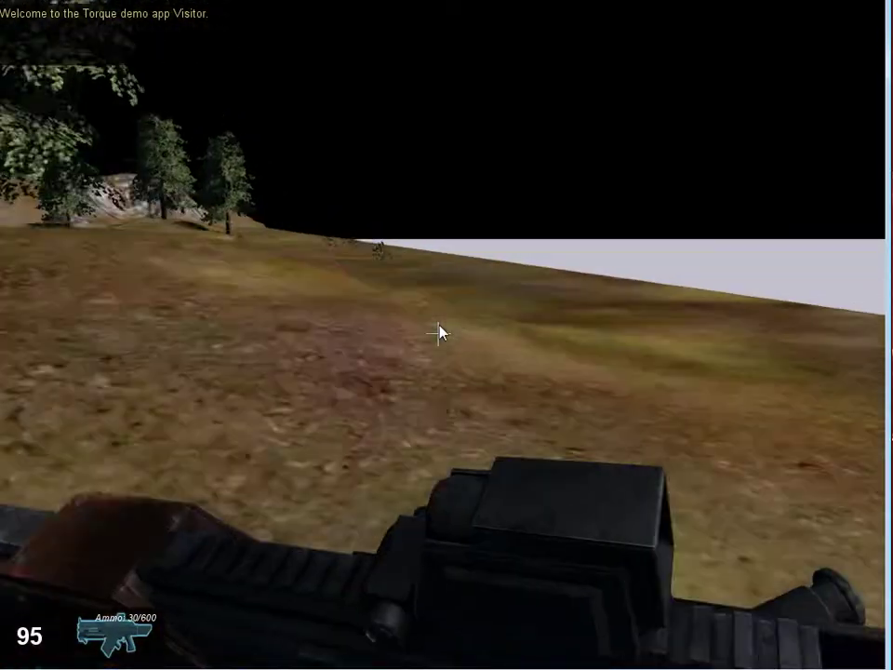
key(w)
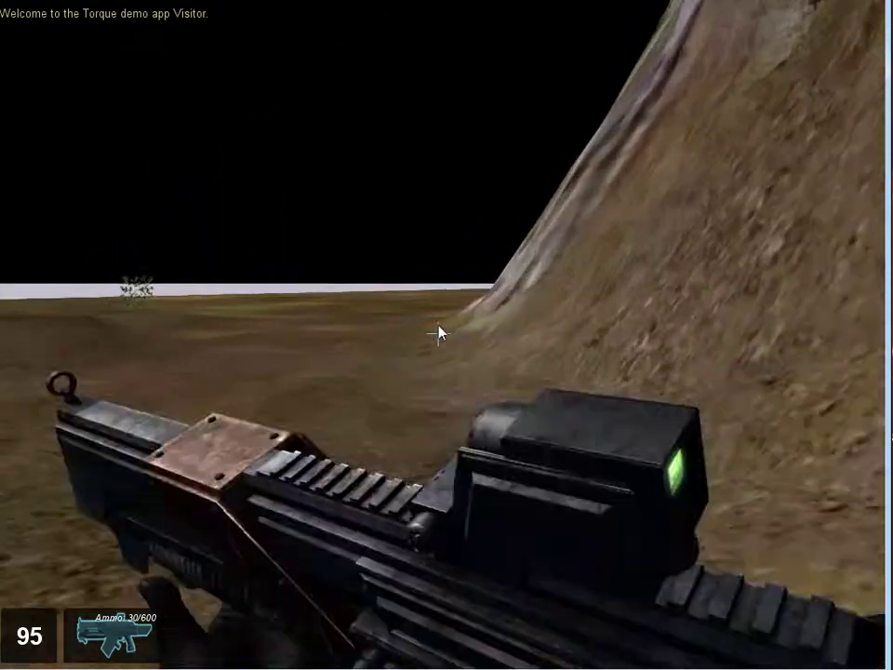
key(w)
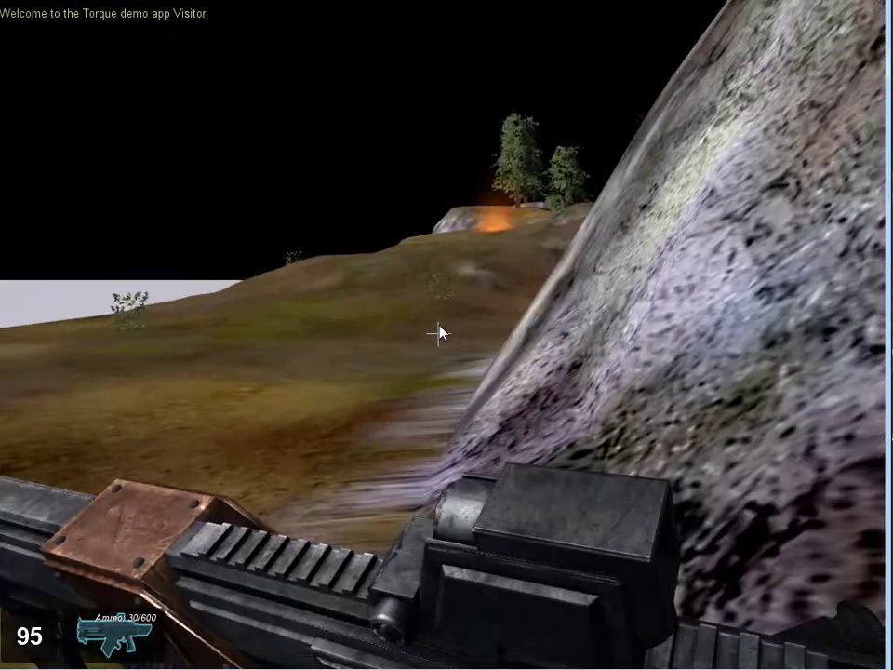
key(F11)
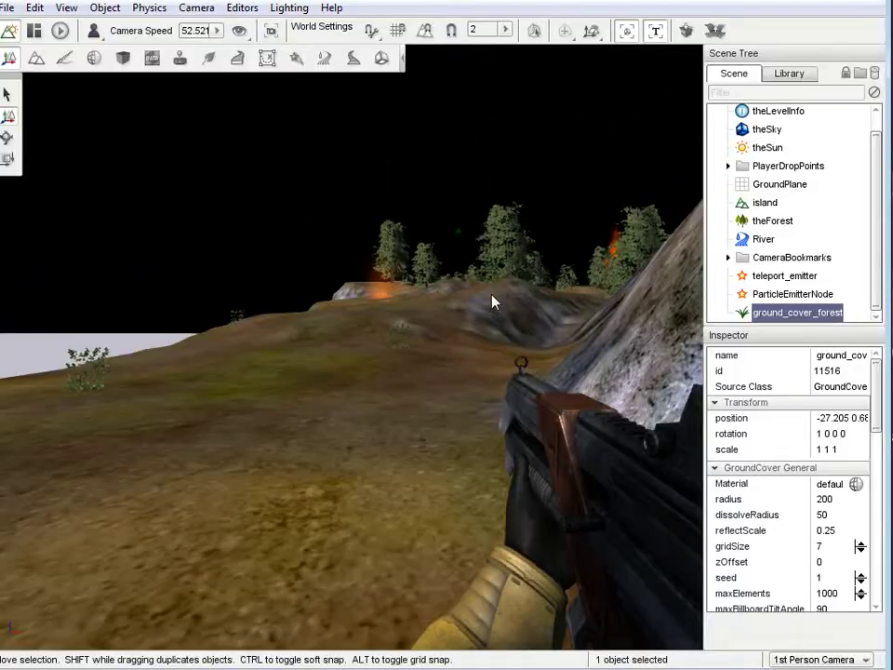
Step: Inspect ground_cover_forest again and set its maxElements to 5183
right_click(827, 320)
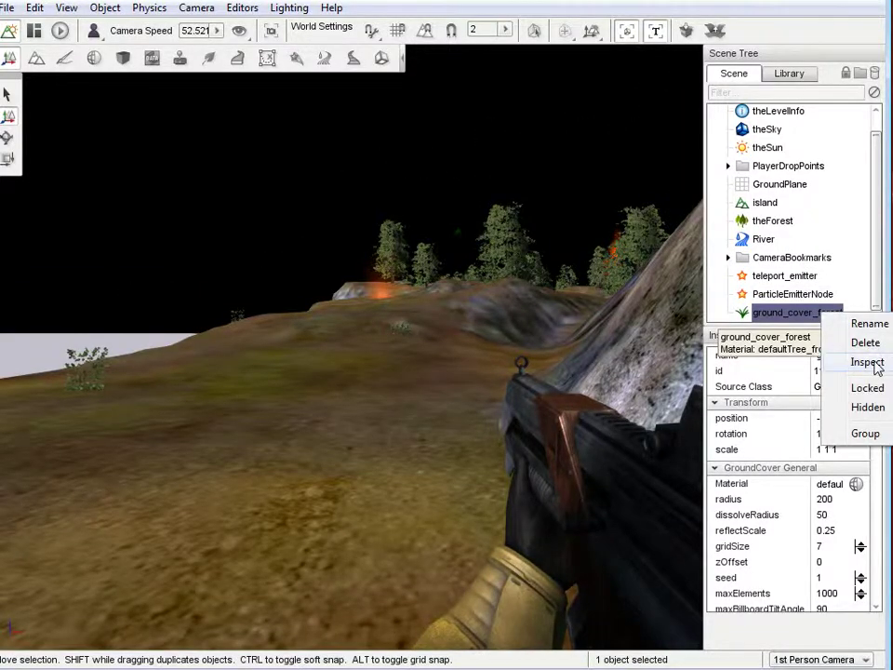
click(868, 362)
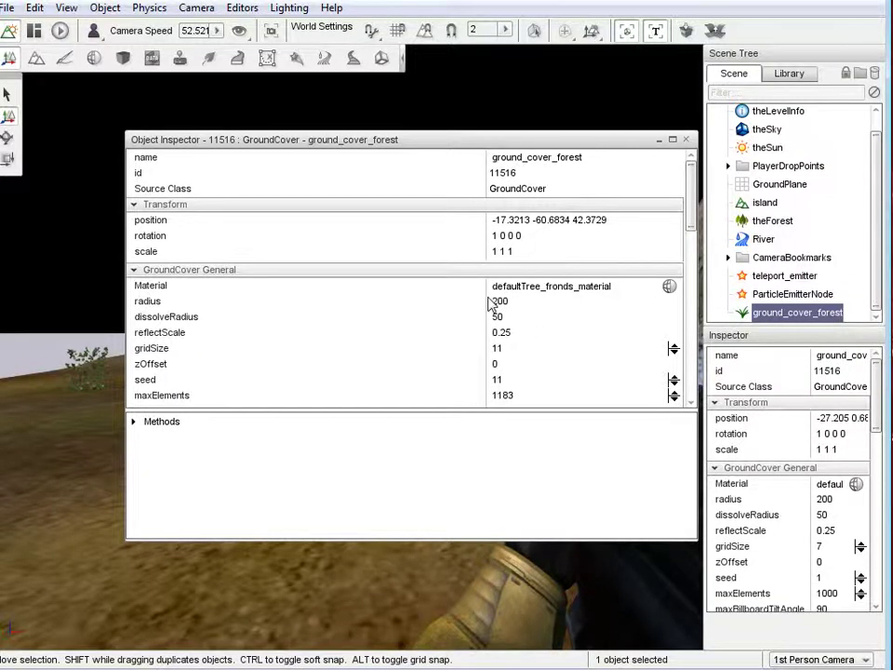
scroll(491, 306, down, 2)
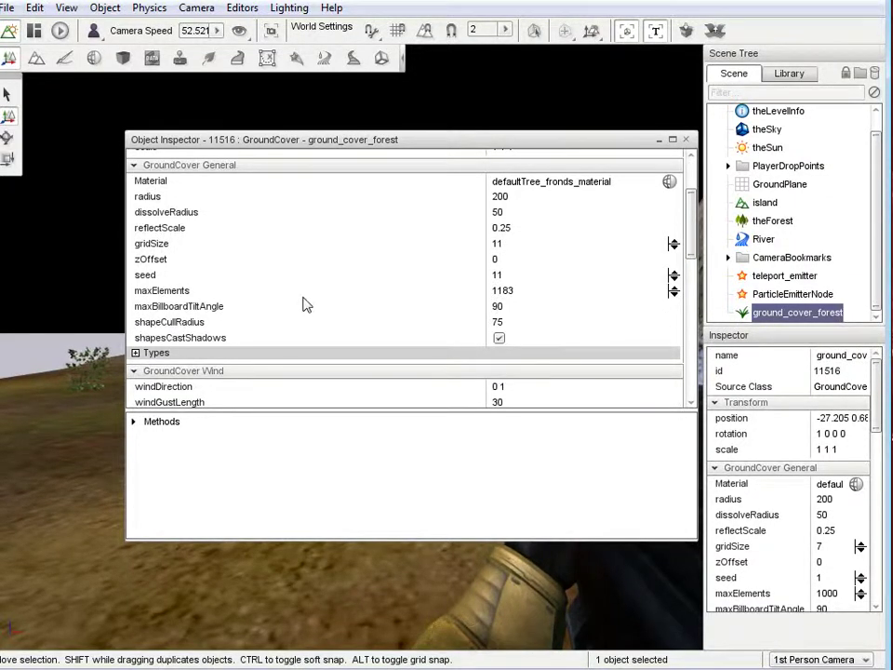
click(506, 296)
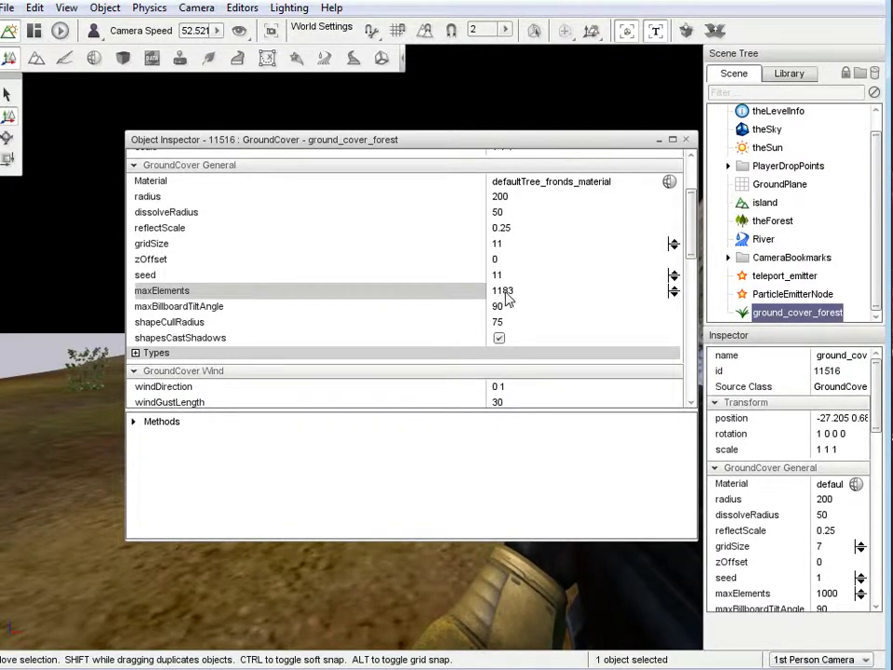
key(BackSpace)
text(5)
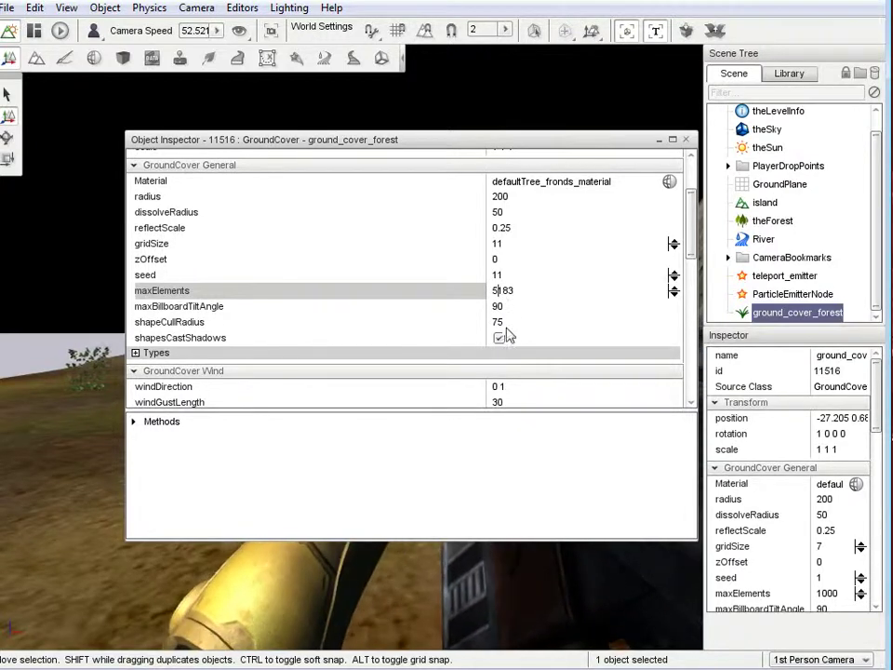
click(507, 310)
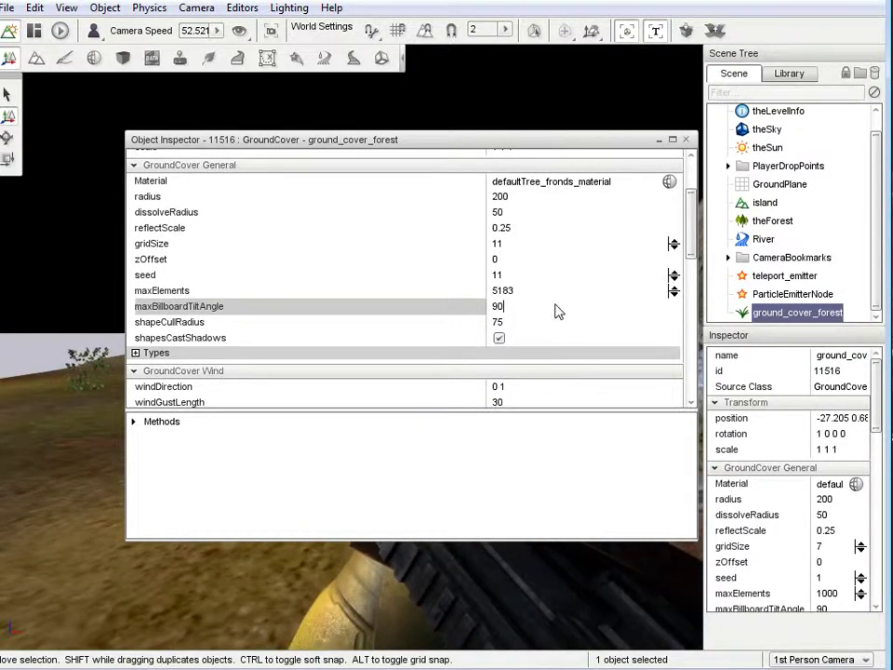
scroll(553, 311, down, 2)
scroll(554, 314, down, 4)
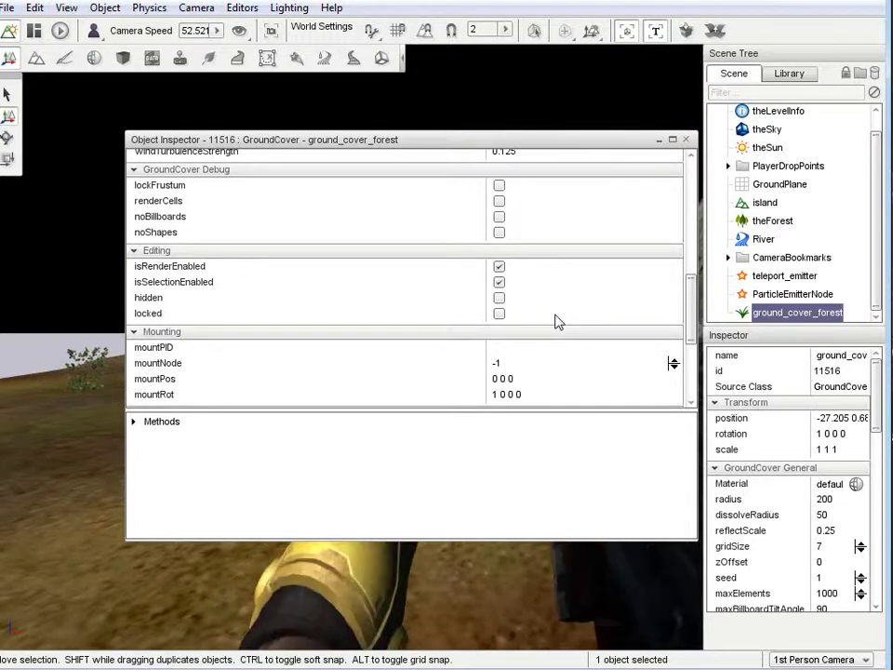
scroll(559, 321, down, 4)
scroll(561, 324, up, 10)
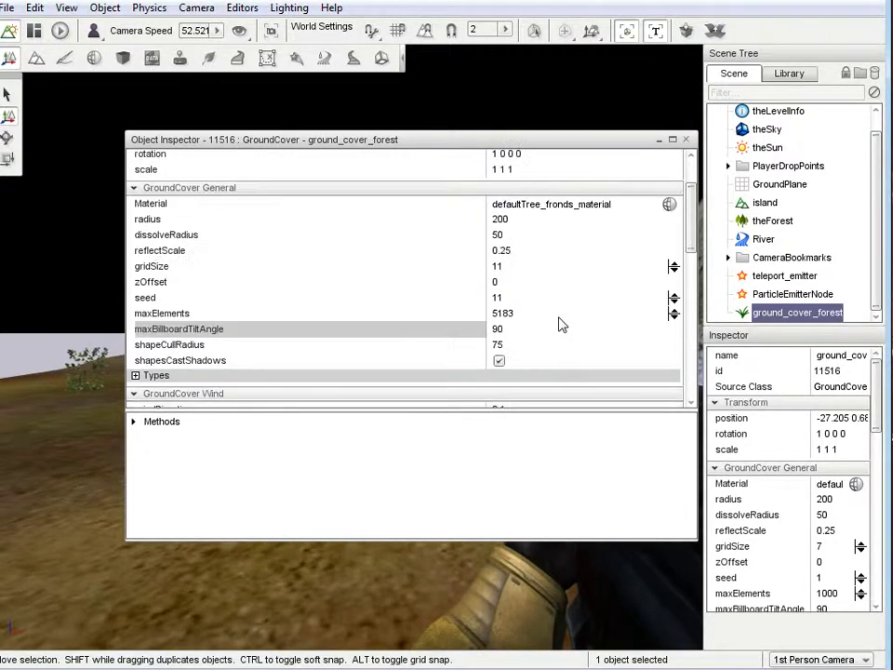
scroll(561, 324, up, 2)
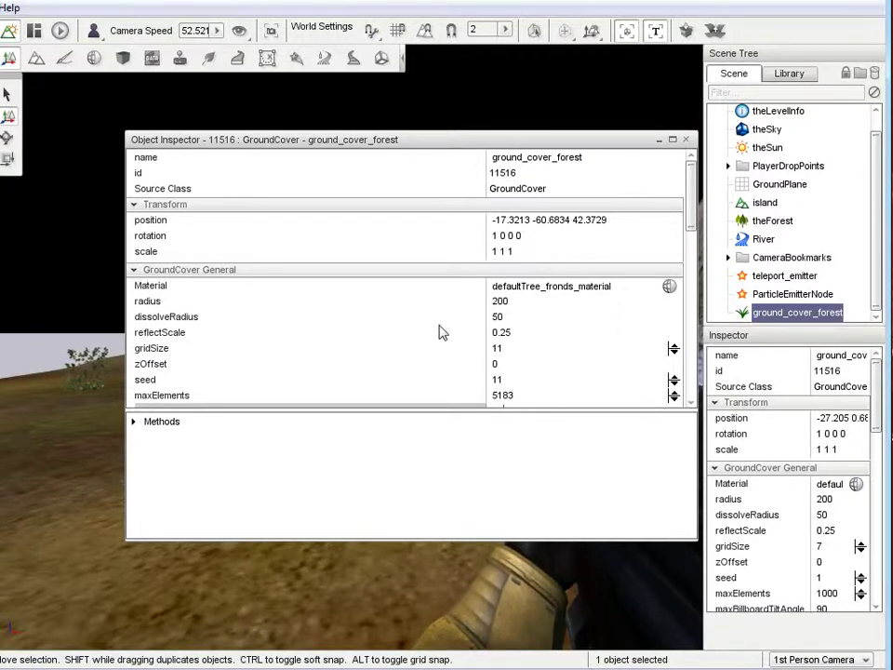
Step: Play the level again and run through the terrain and trees to examine how densely the ground cover plants appear
key(F11)
key(w)
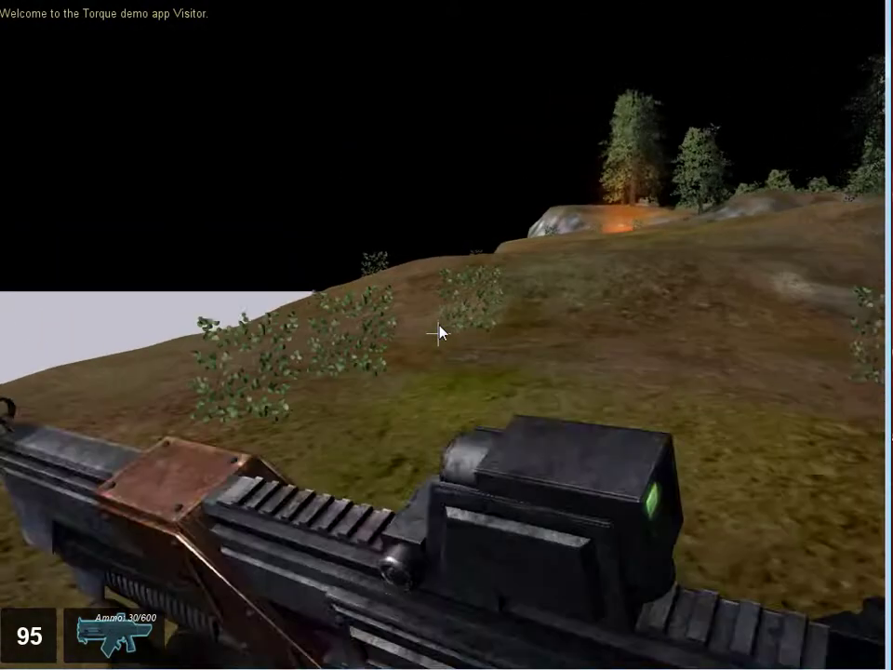
key(2)
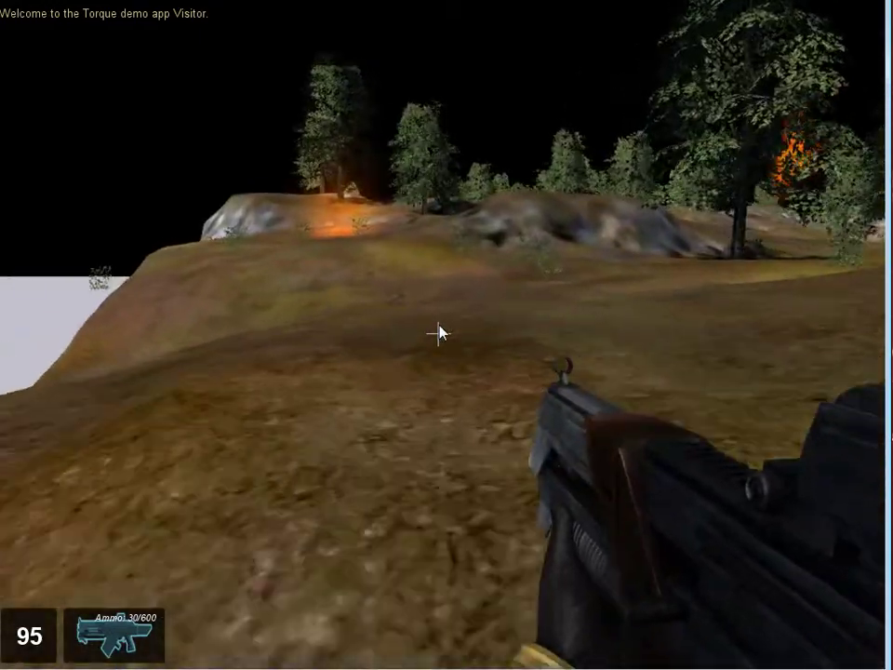
key(w)
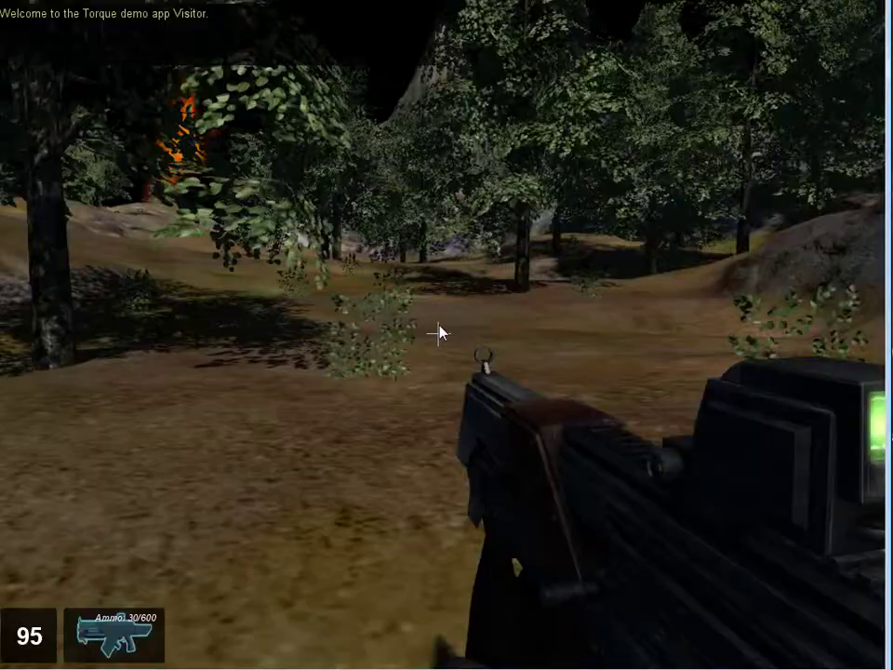
key(1)
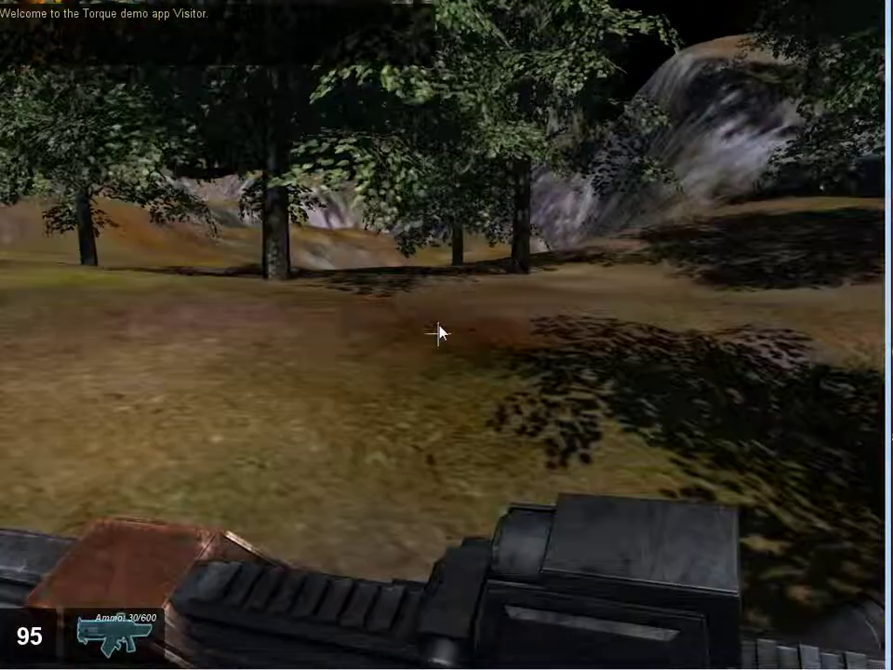
key(2)
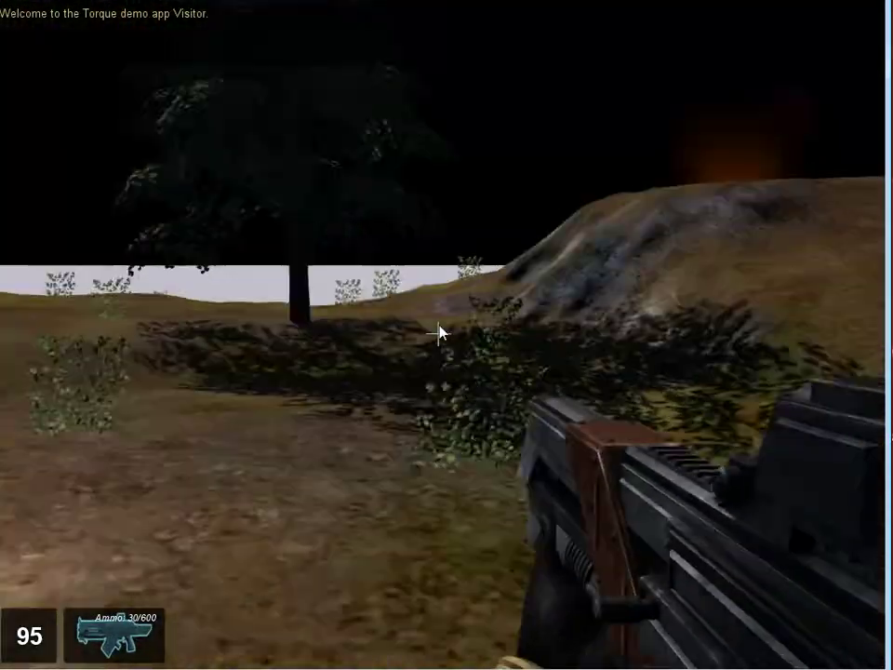
Step: Return to the world editor and create a new material named basic_grass in the material editor
key(F11)
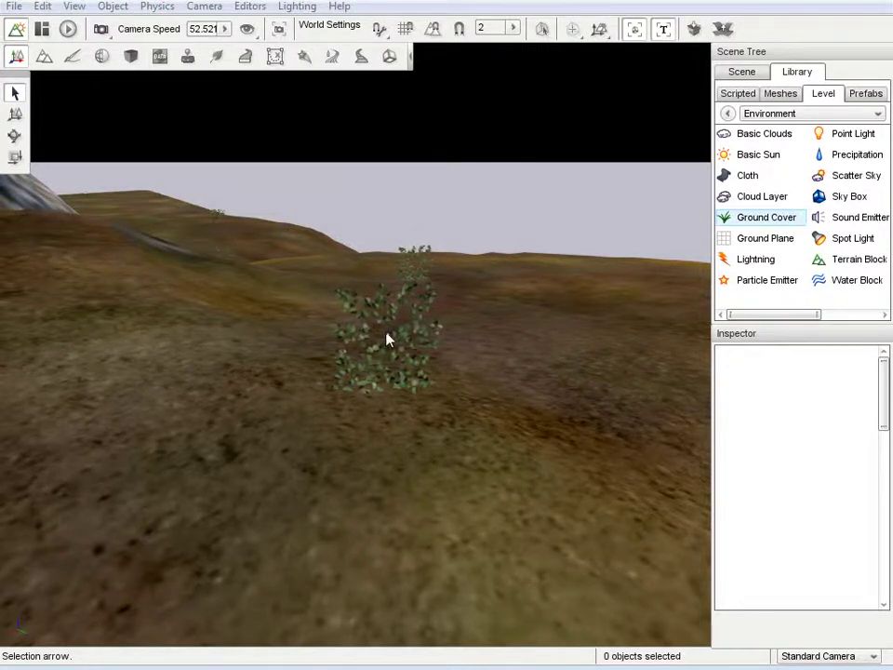
click(103, 57)
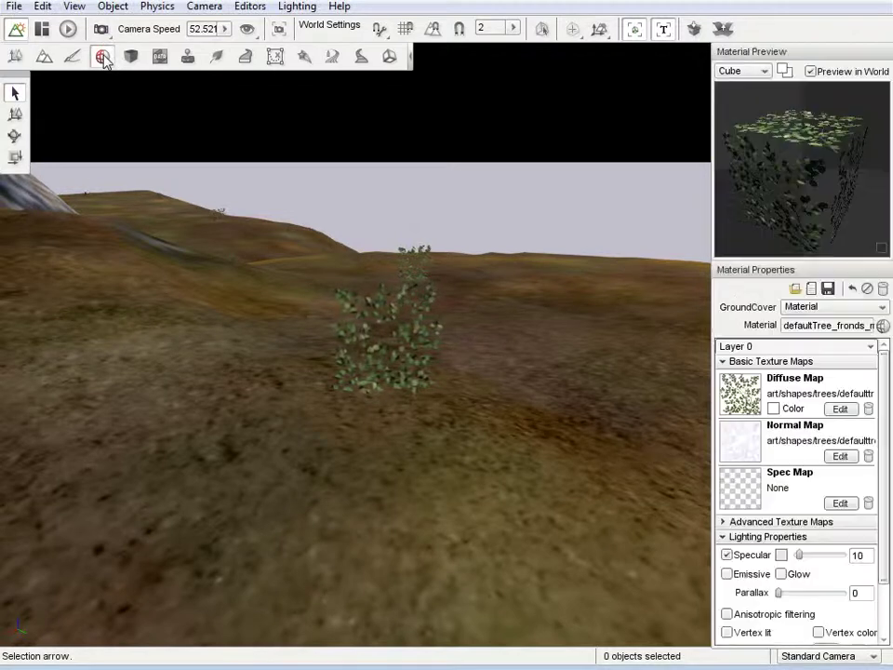
click(813, 290)
click(834, 311)
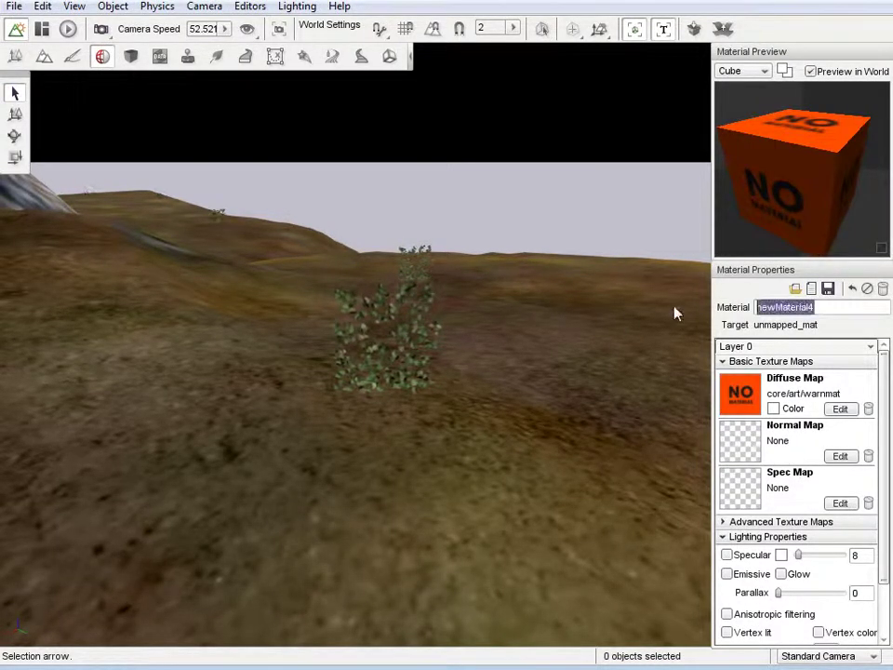
text(bas)
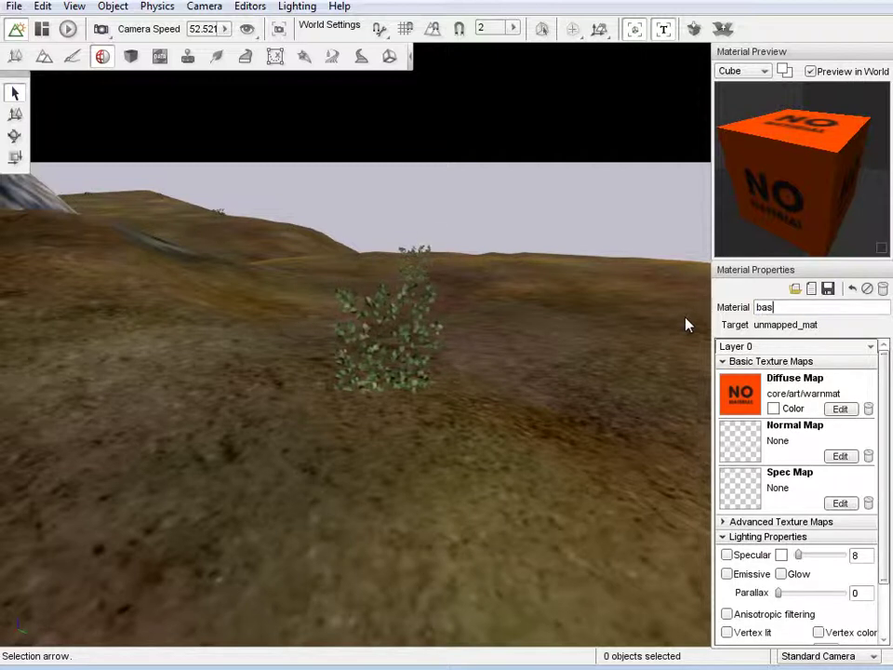
text(ic_grass)
Step: Set the new material's diffuse map to grass1.png from the art/environment folder and review its remaining properties
click(839, 409)
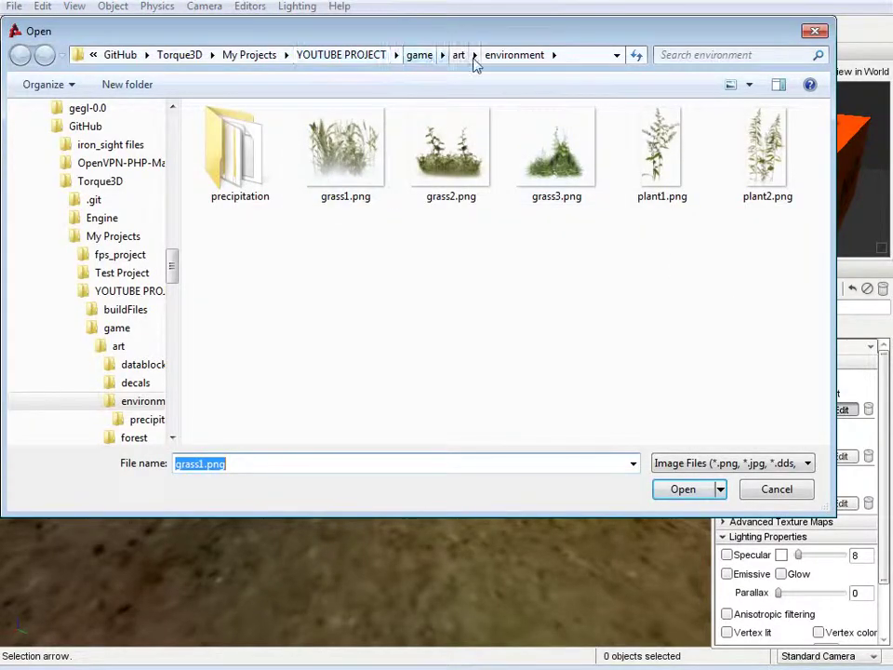
click(458, 56)
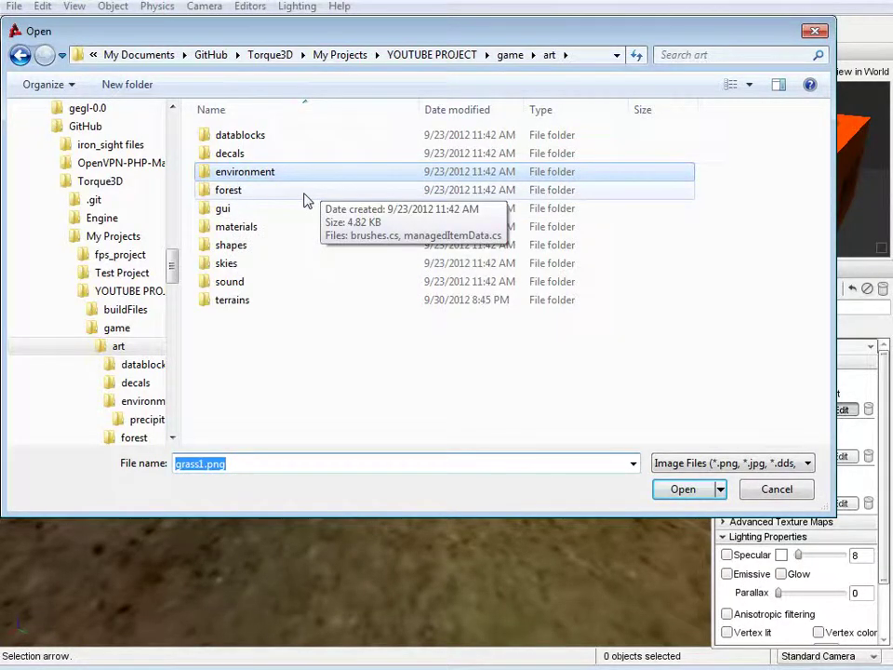
double_click(279, 175)
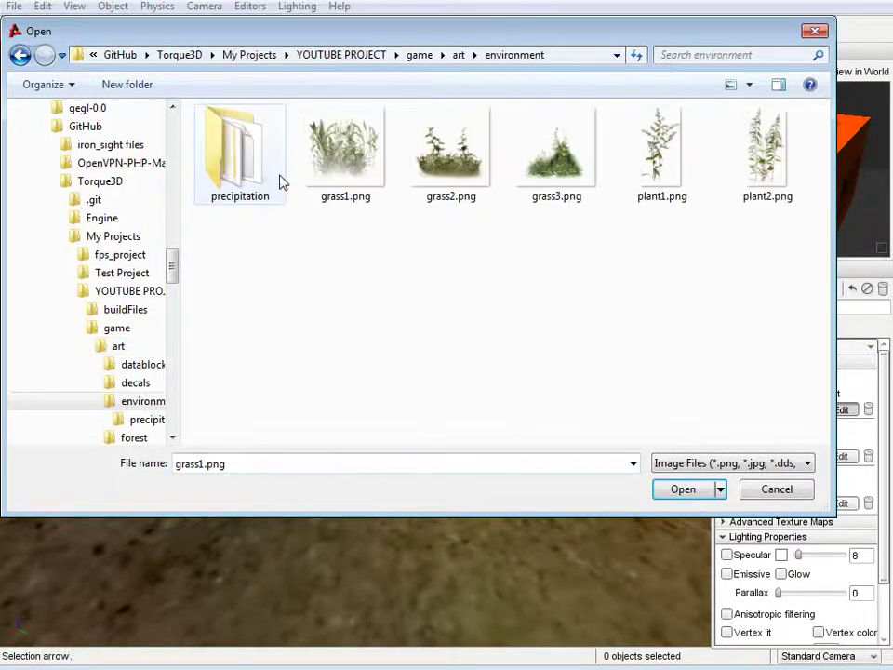
double_click(351, 181)
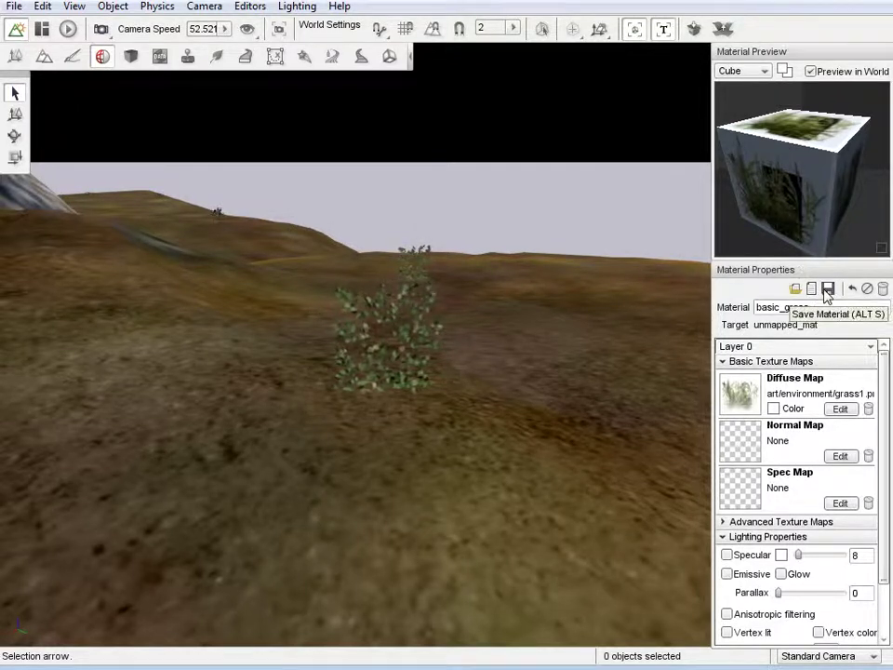
scroll(890, 380, down, 2)
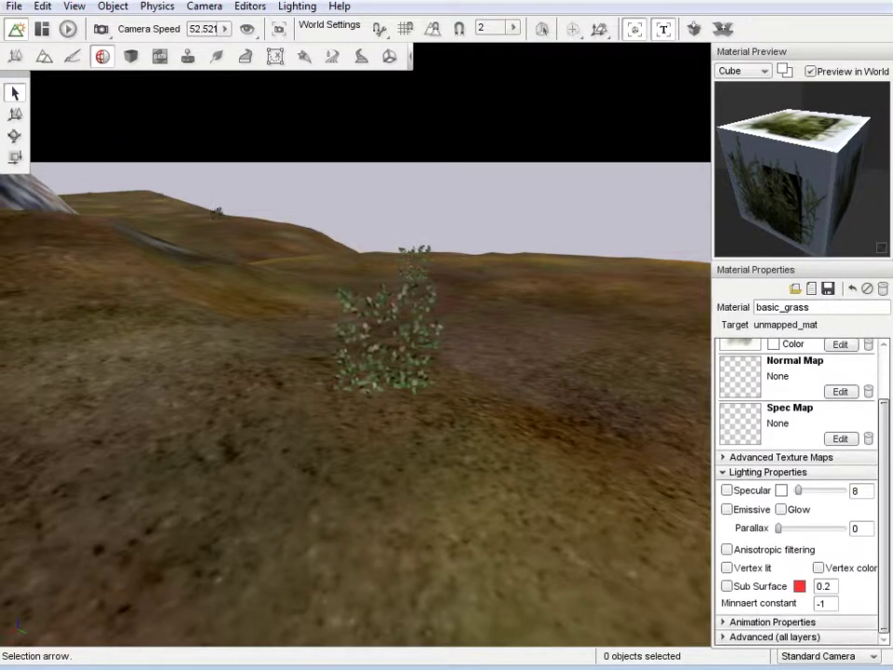
scroll(888, 374, up, 2)
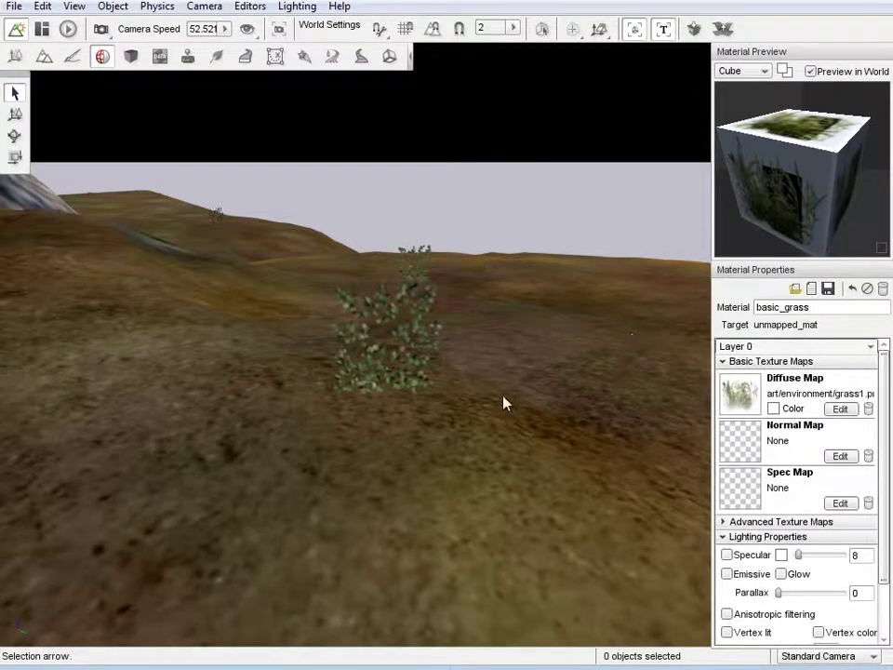
Step: Select the ground_Cover object in the scene and open the material selector for its Material property
click(15, 57)
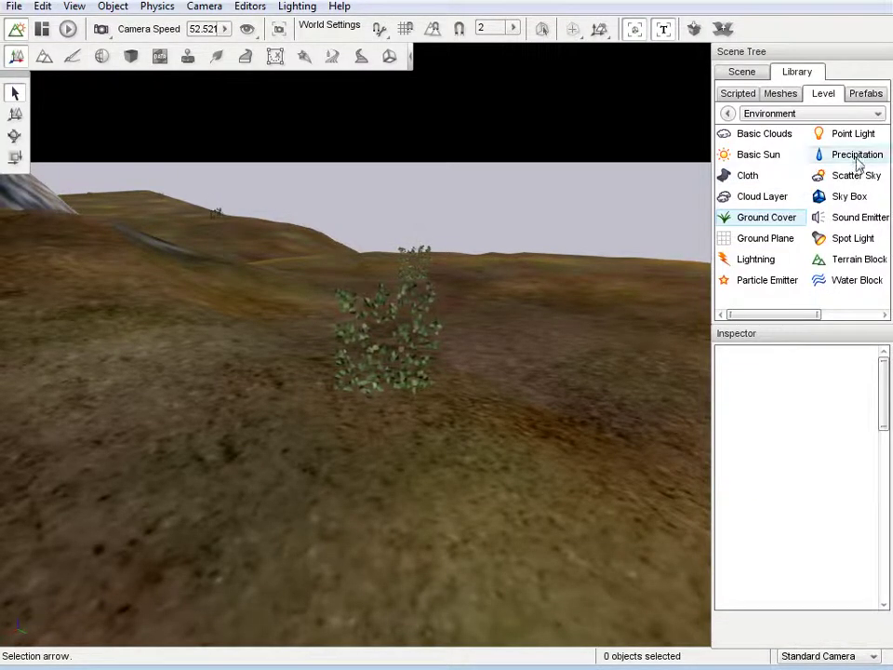
click(736, 93)
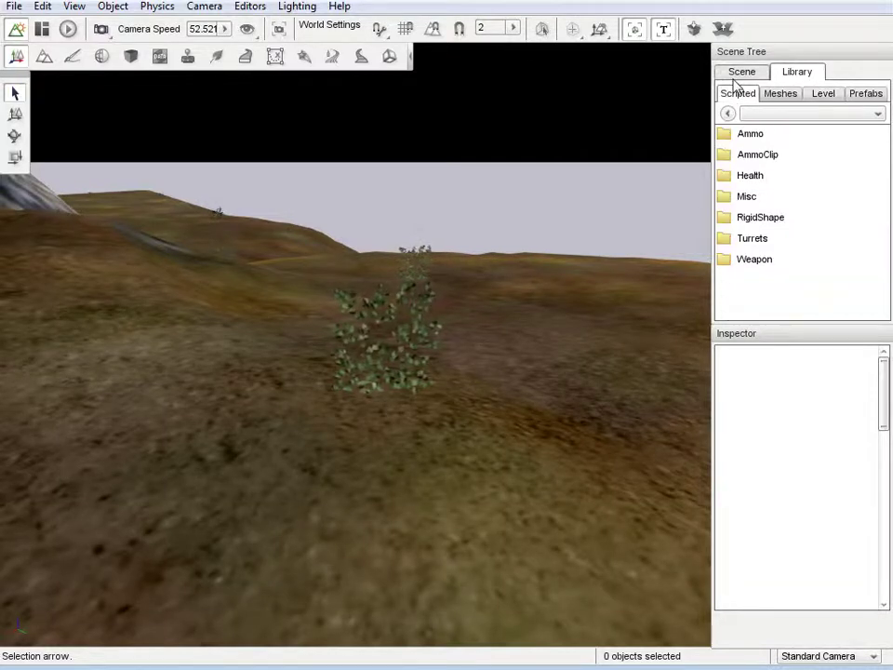
click(742, 73)
click(800, 314)
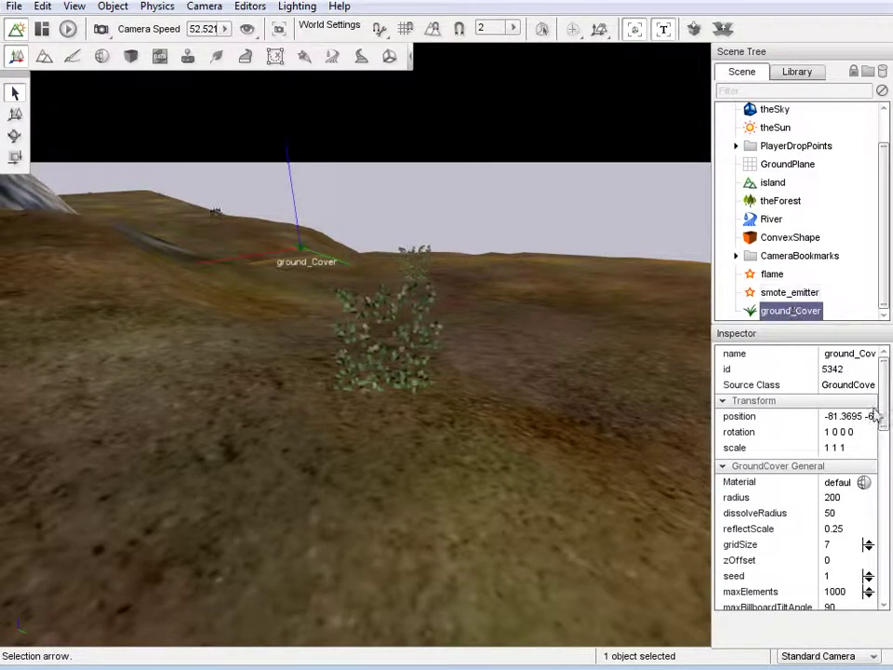
click(865, 483)
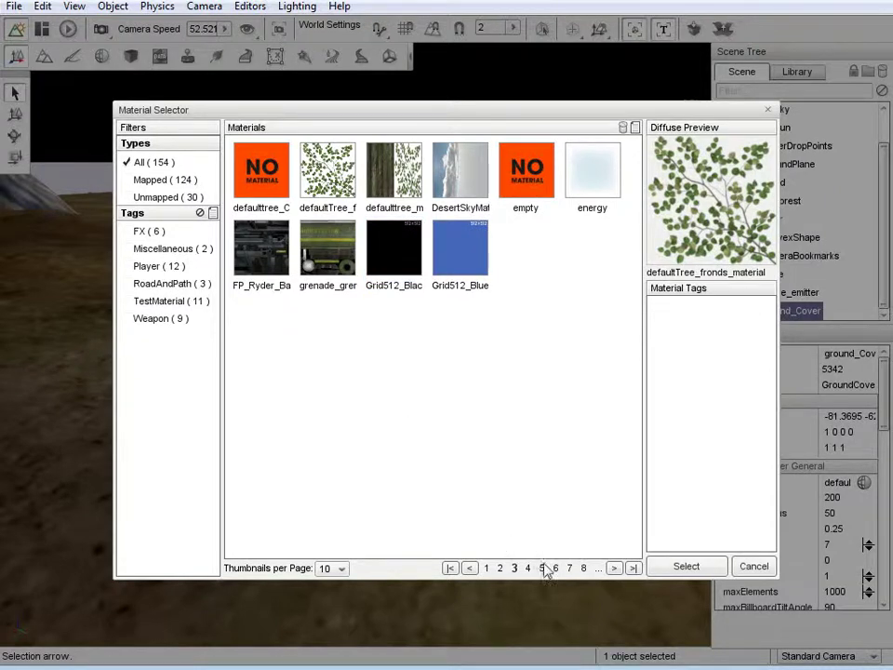
Step: Look through the material selector's pages for the new grass material and show 25 thumbnails per page
click(618, 570)
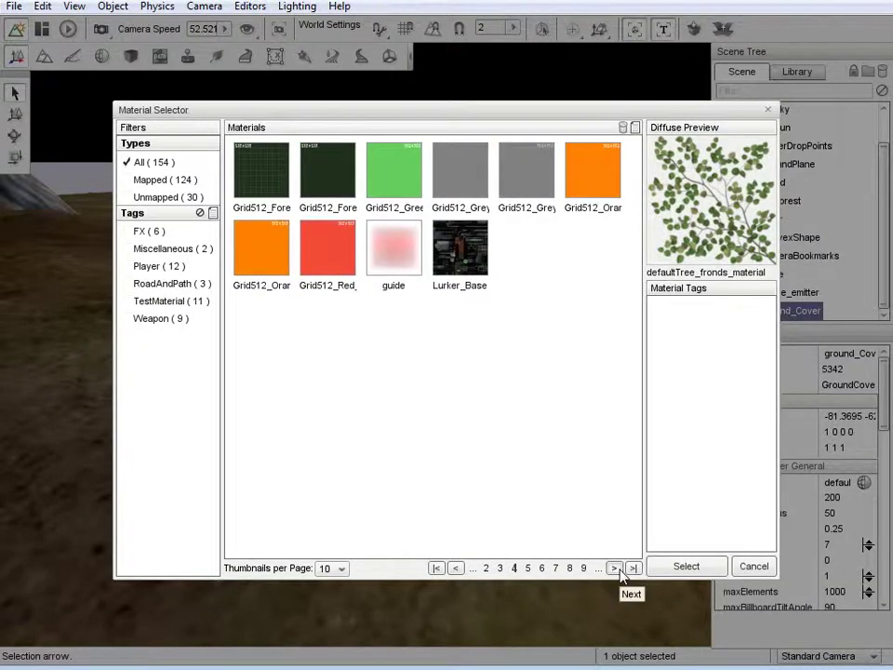
click(618, 570)
click(618, 570)
click(618, 569)
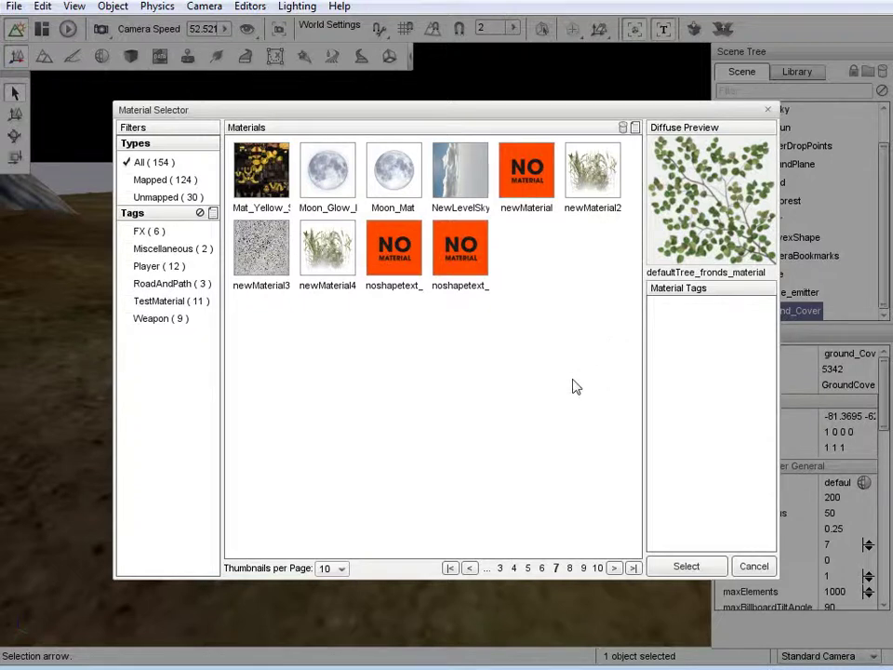
click(500, 569)
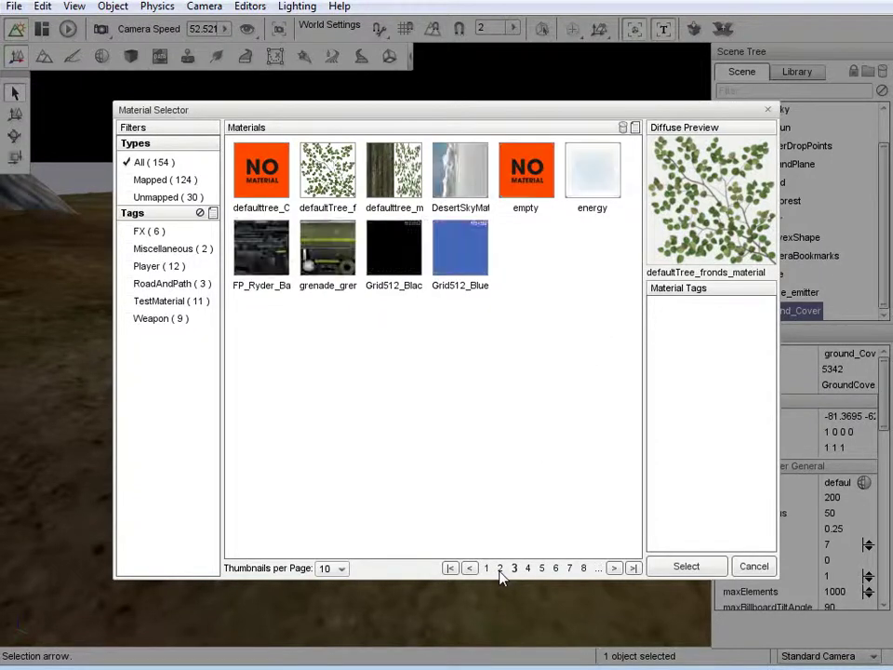
click(488, 568)
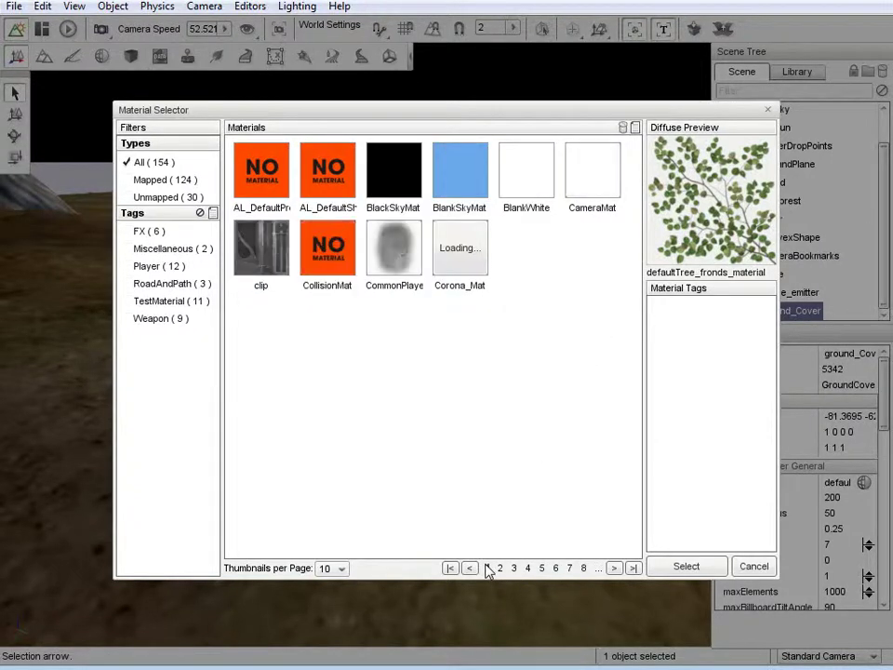
click(500, 569)
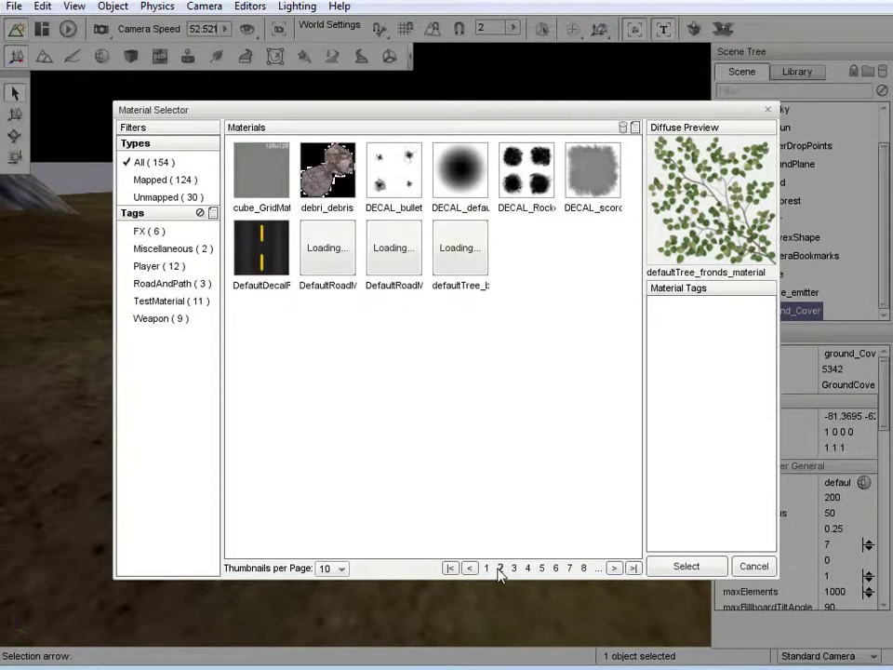
click(514, 568)
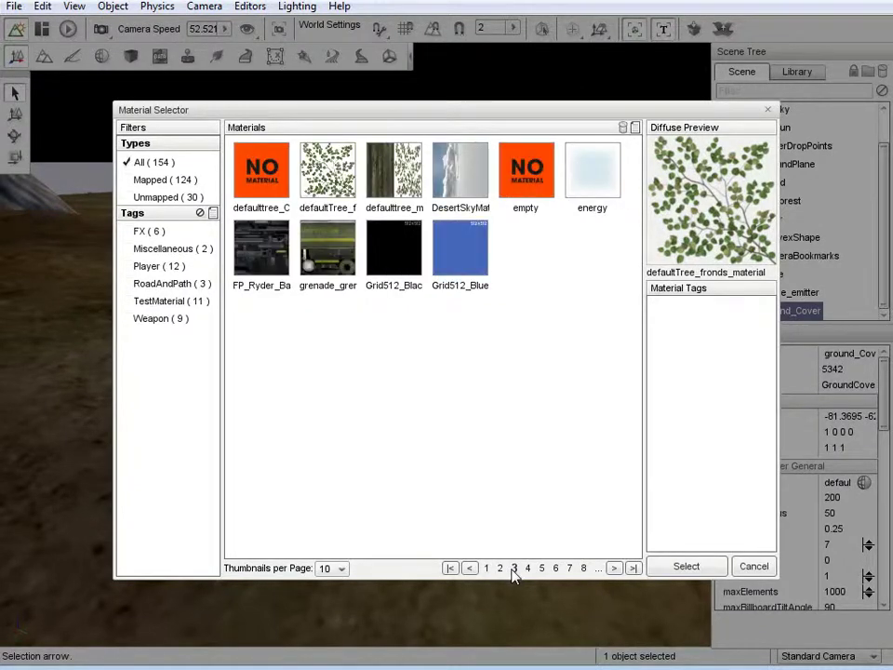
click(527, 568)
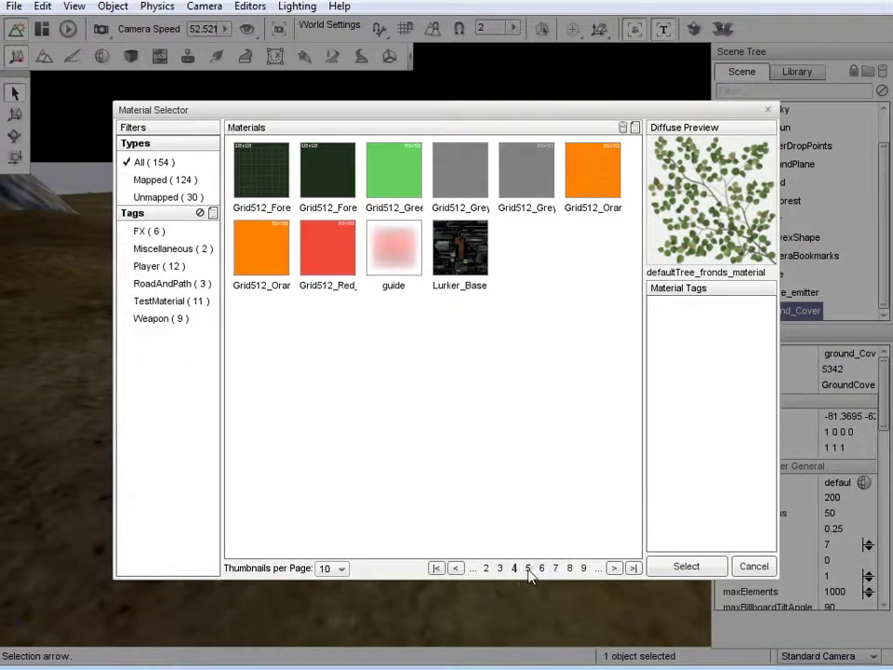
click(528, 570)
click(542, 568)
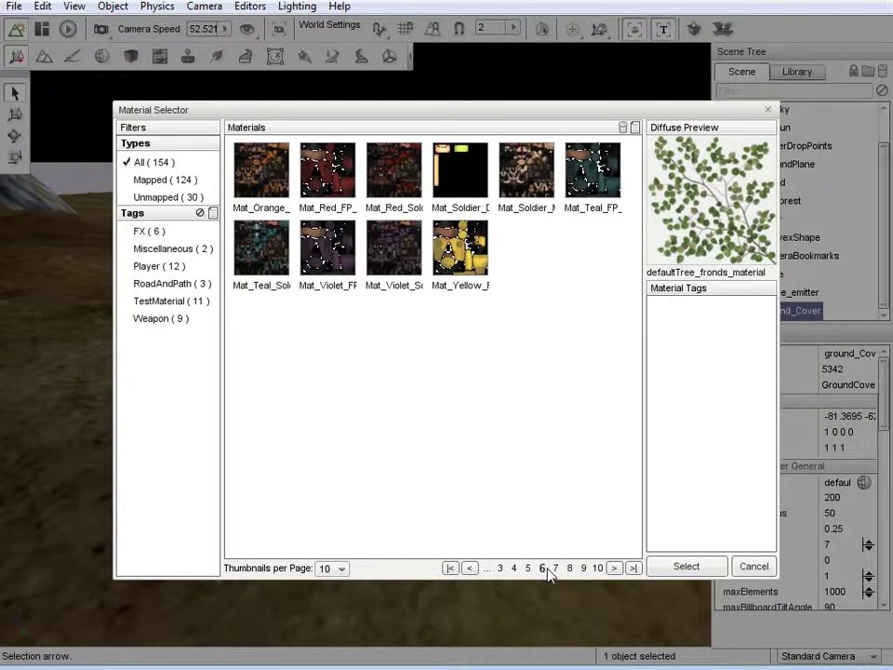
click(556, 567)
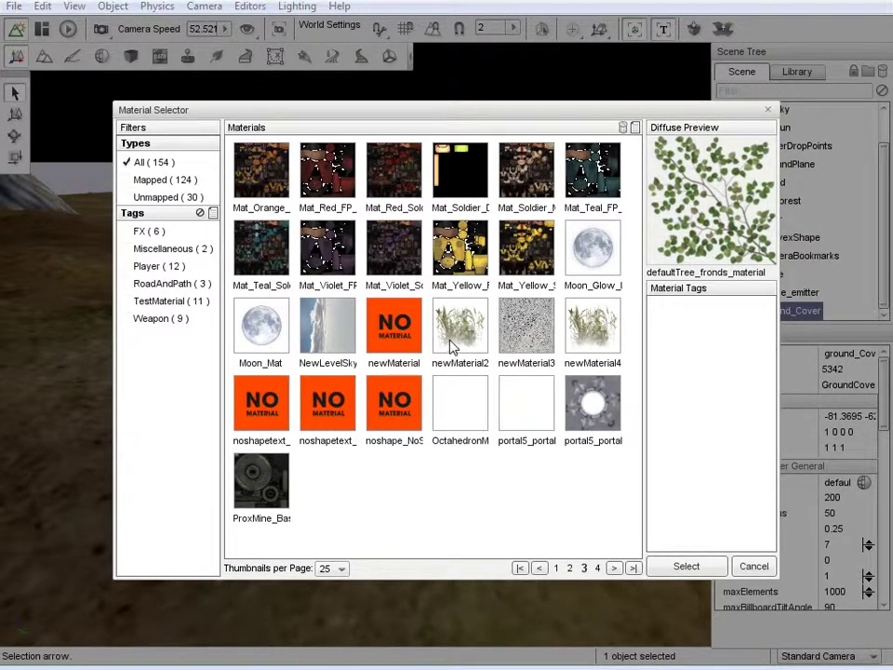
Step: Assign the grass material newMaterial2 to the ground cover
click(686, 567)
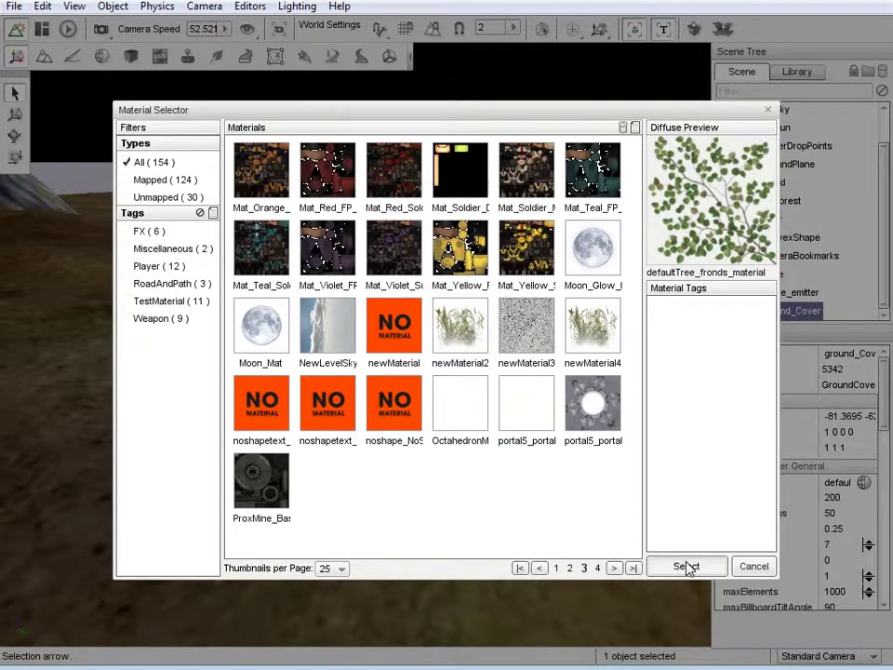
click(456, 342)
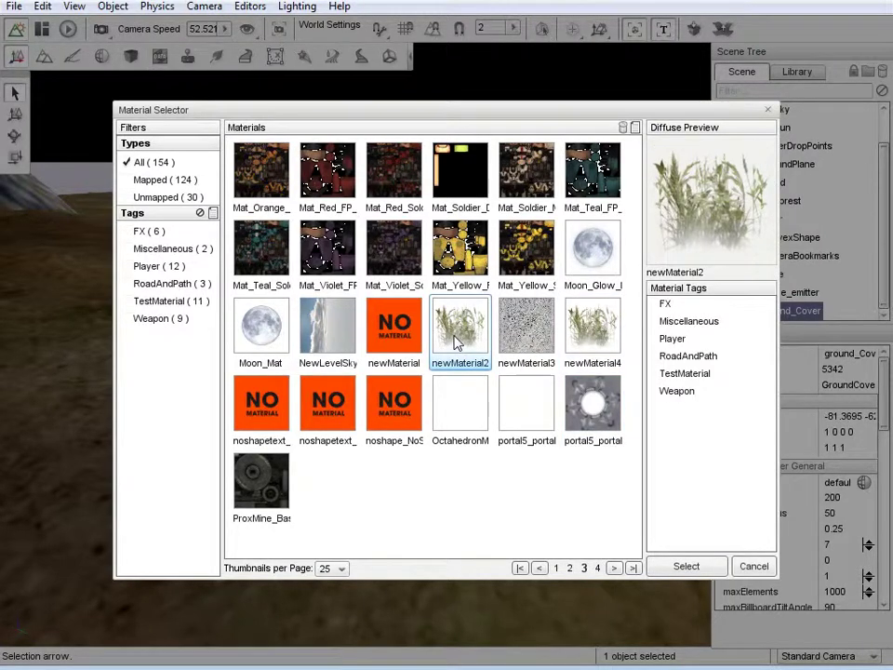
click(700, 570)
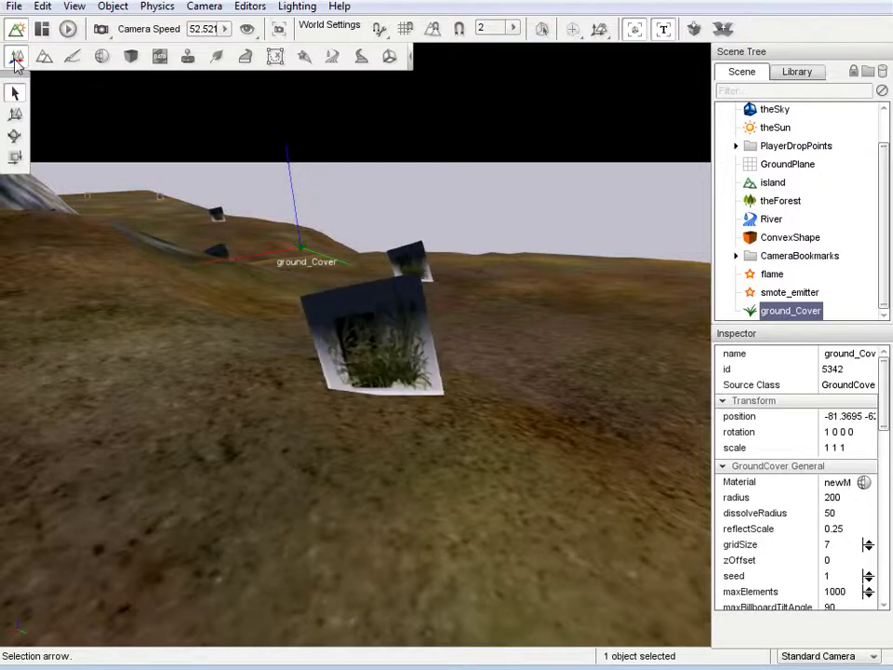
Step: Open the ground cover's material in the material editor and change its name to basic_grass
click(103, 57)
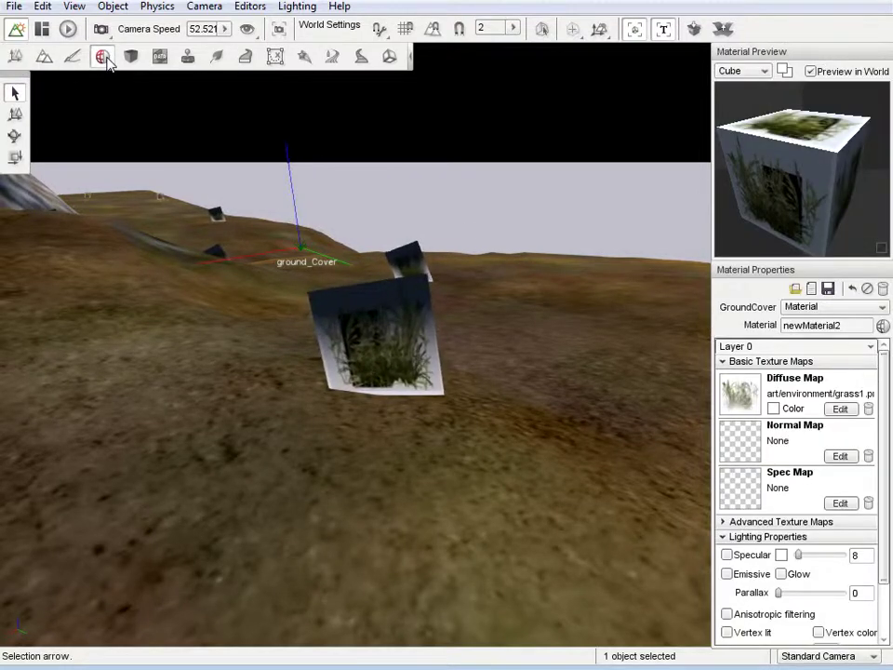
double_click(857, 325)
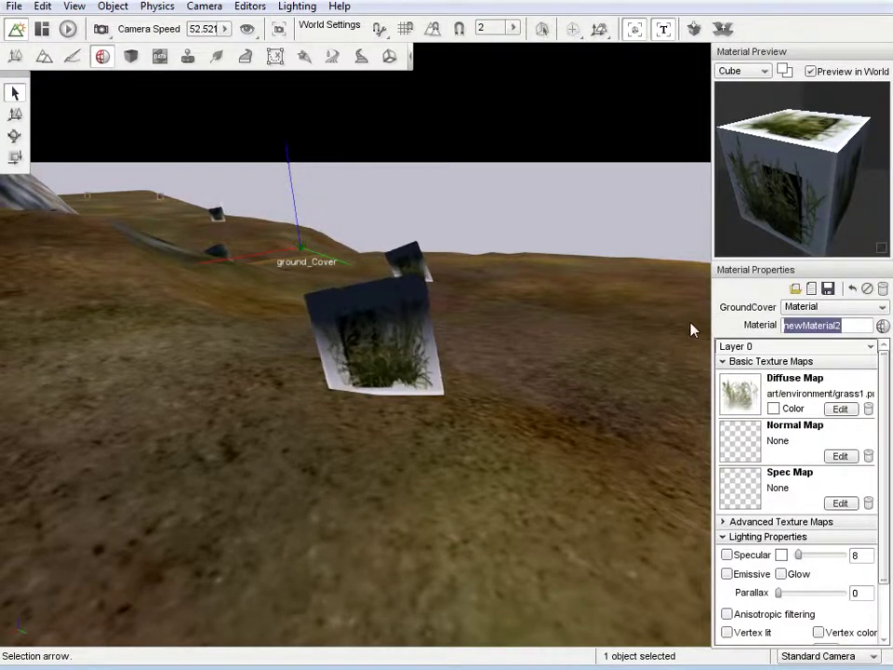
text(basc)
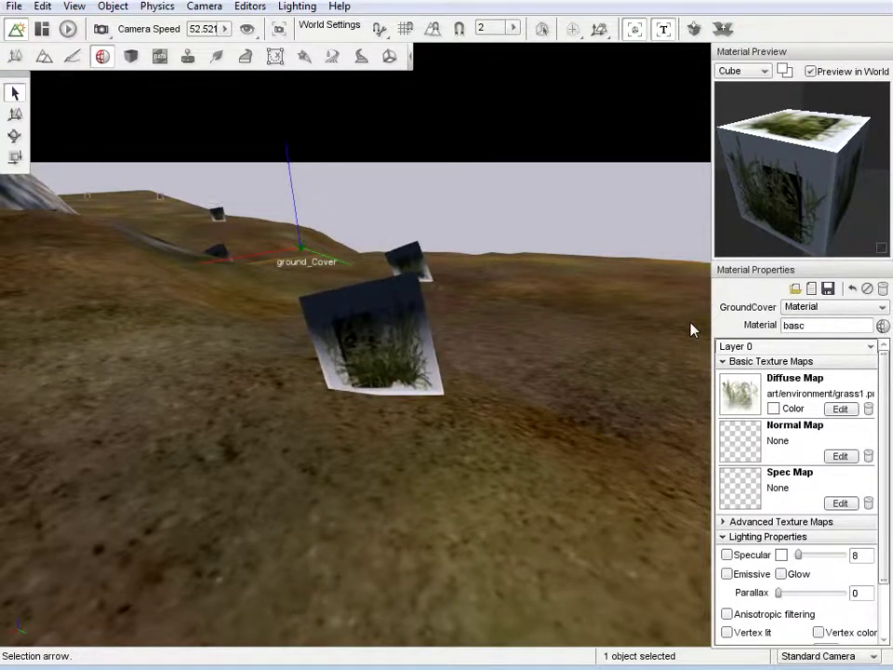
key(BackSpace)
text(ic_)
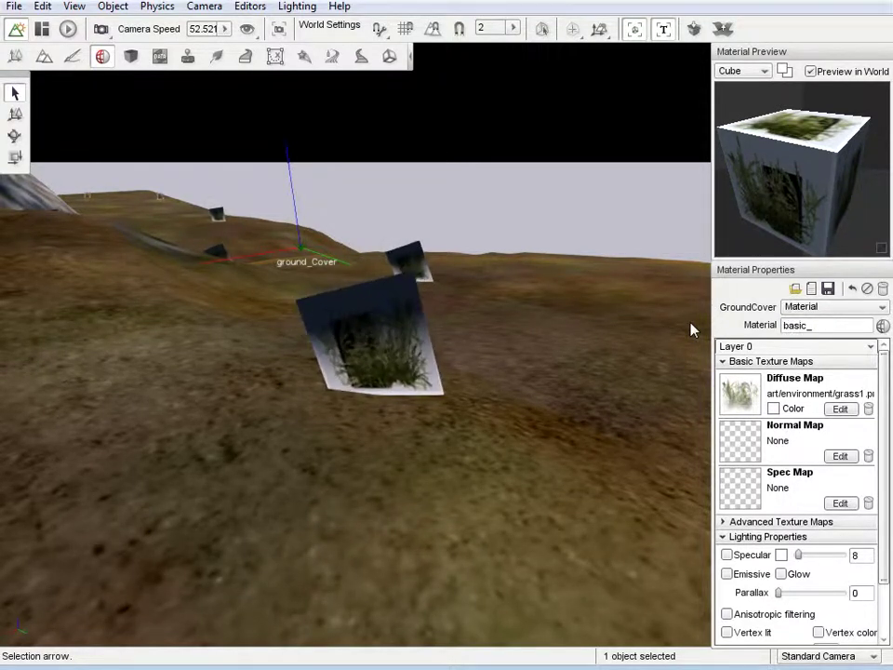
text(grass)
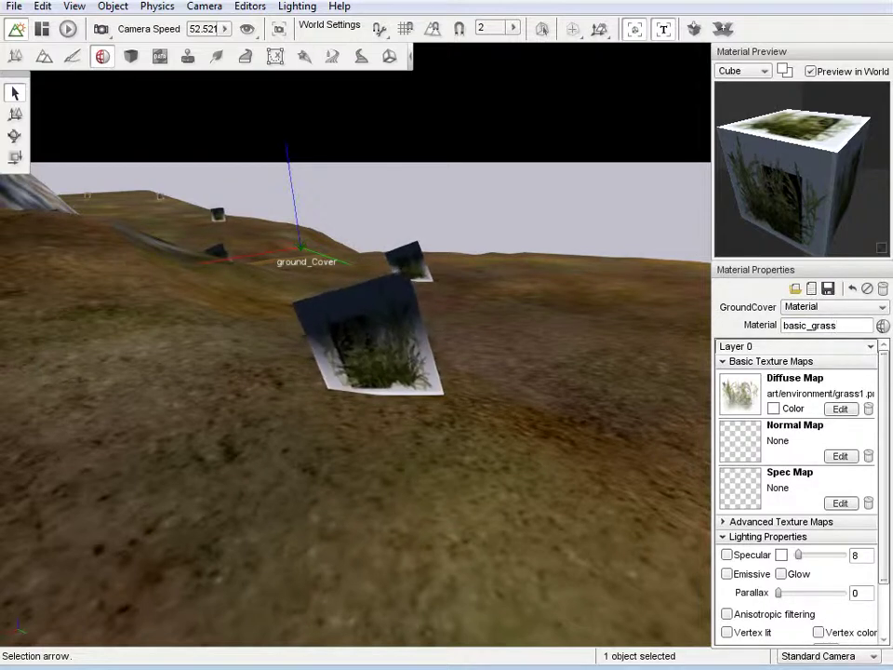
Step: Enable Alpha Threshold in the grass material's advanced properties and raise it to about 13.4
drag(887, 369, 885, 431)
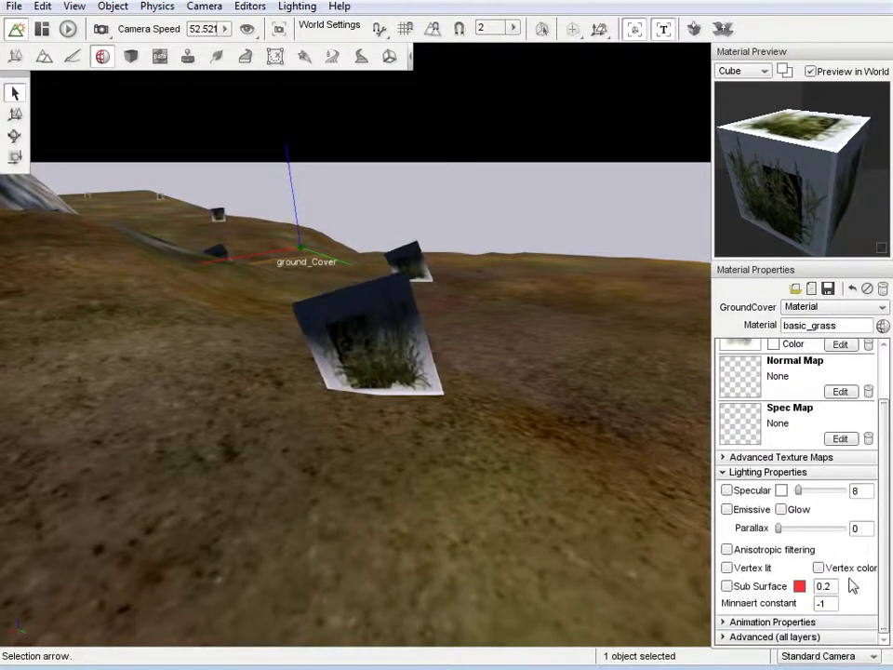
click(724, 638)
scroll(726, 638, down, 2)
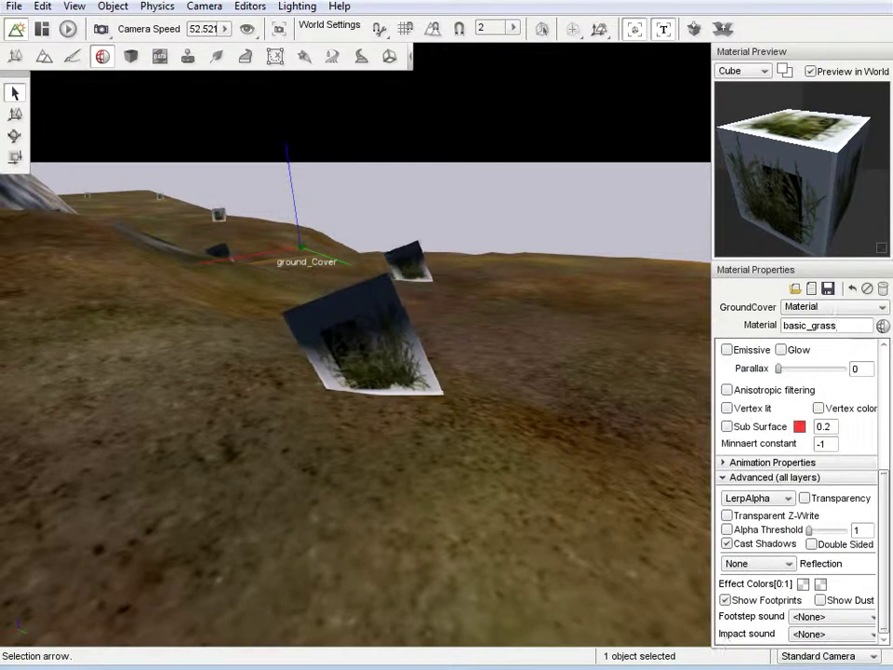
click(728, 530)
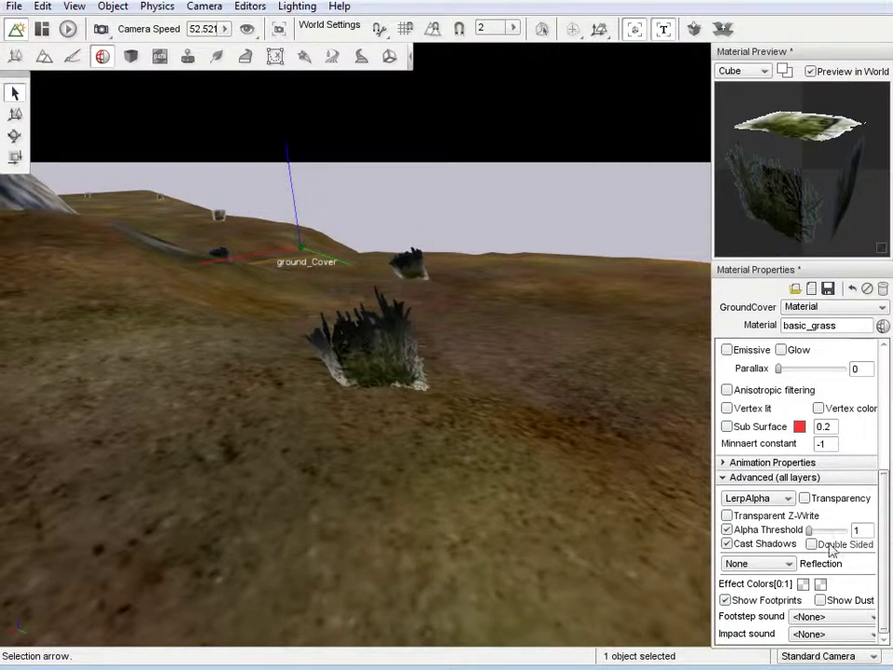
drag(809, 535, 816, 542)
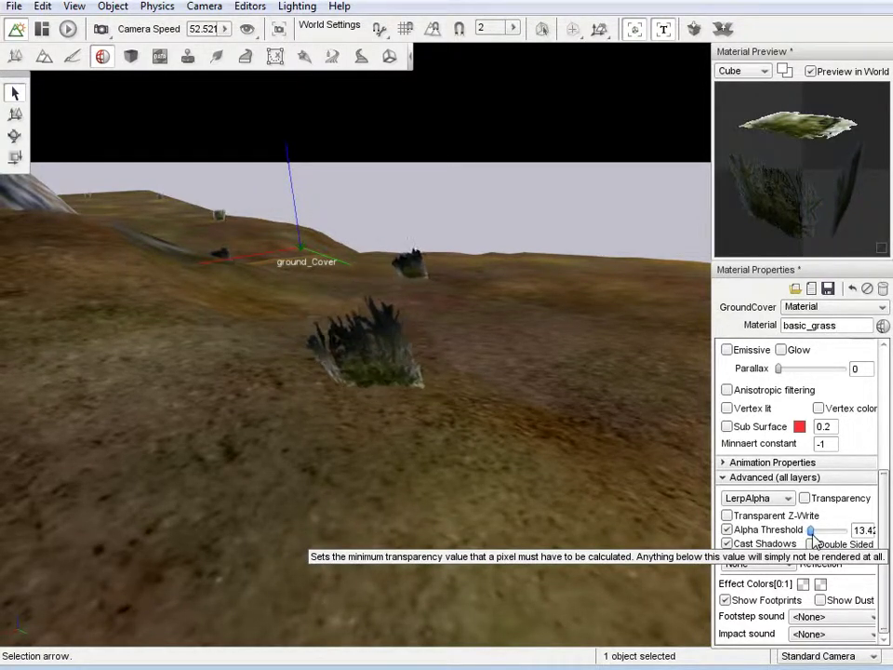
Step: Set the grass material's Alpha Threshold to 20.42 and check the nearest grass clump up close
double_click(861, 533)
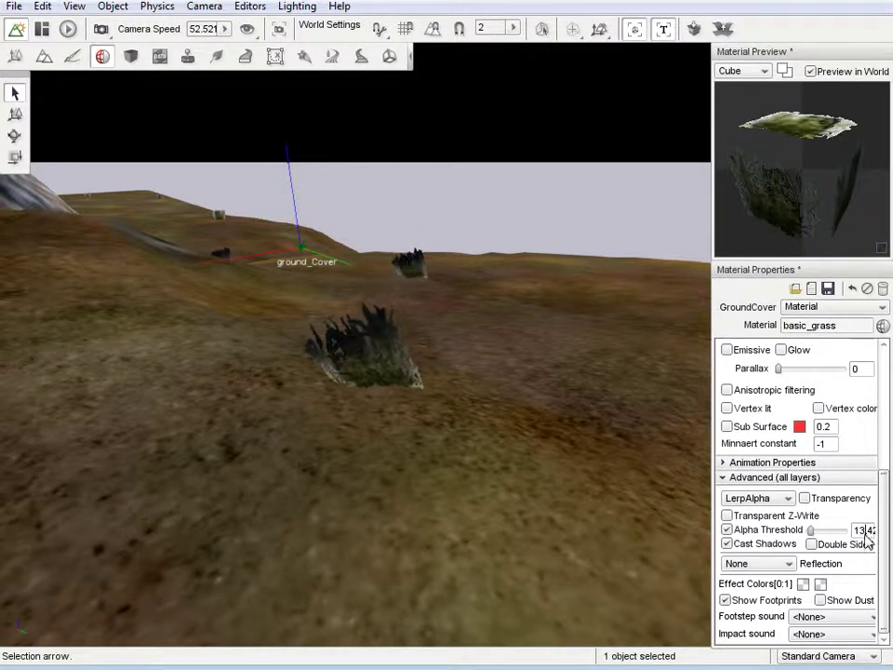
double_click(865, 532)
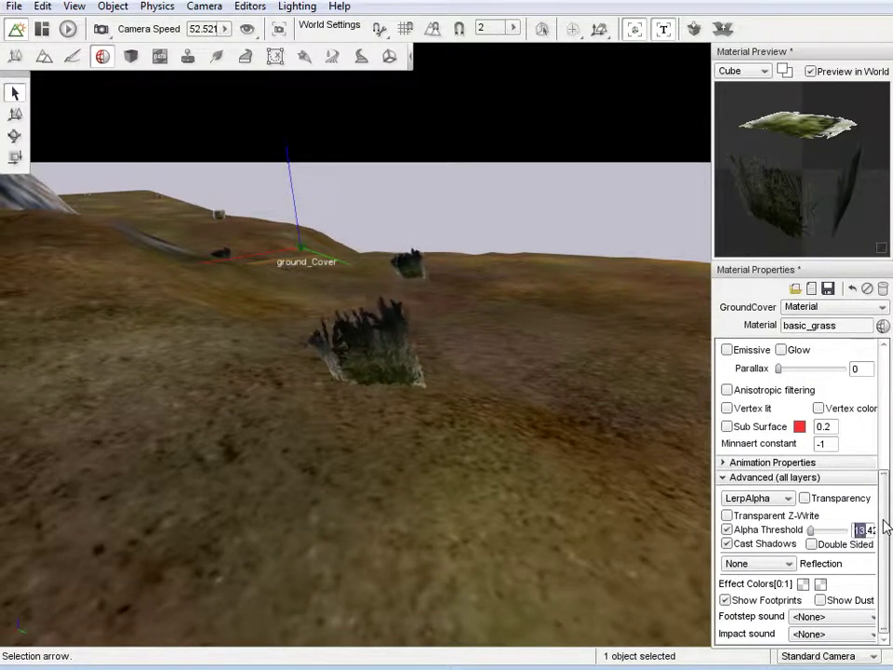
text(20)
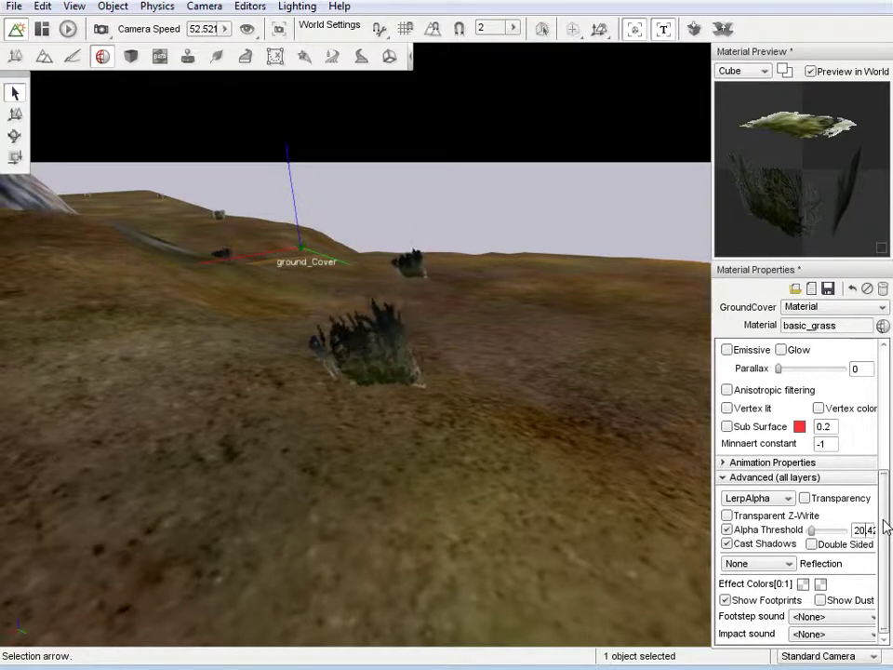
right_drag(452, 318, 451, 329)
key(w)
key(s)
key(w)
key(w)
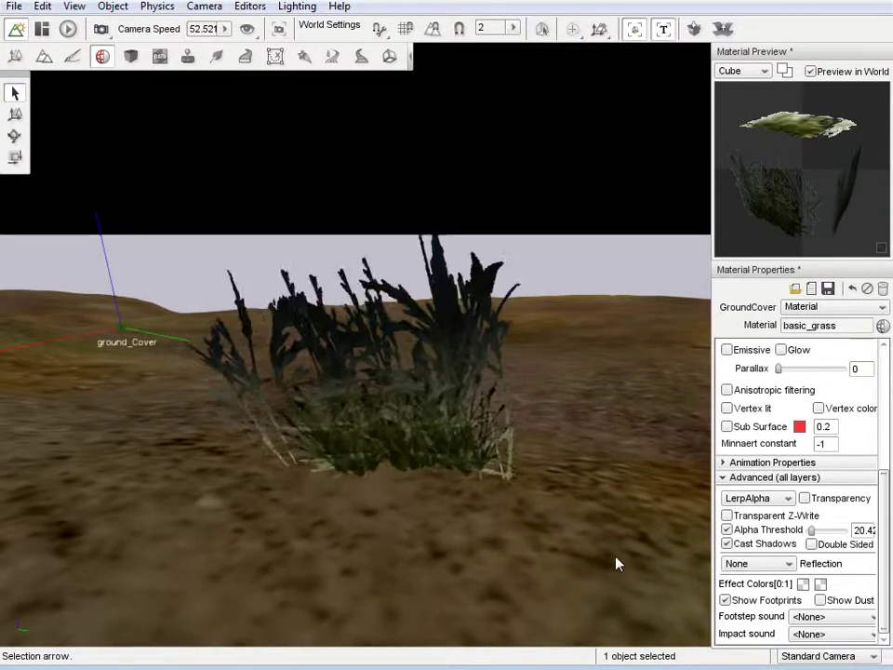
Step: Set the grass material's Alpha Threshold to 25.55
drag(812, 529, 817, 532)
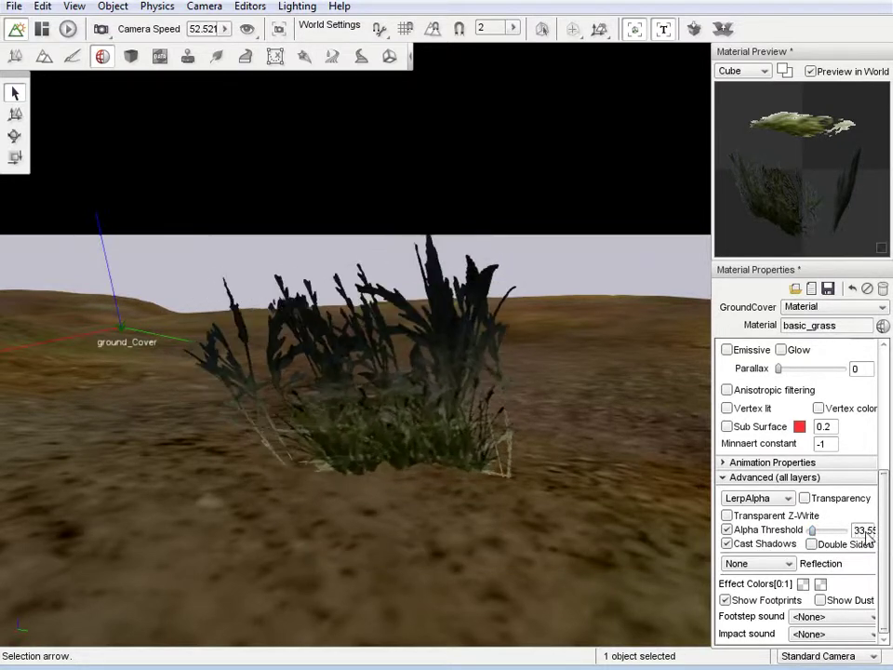
drag(867, 531, 860, 530)
text(25)
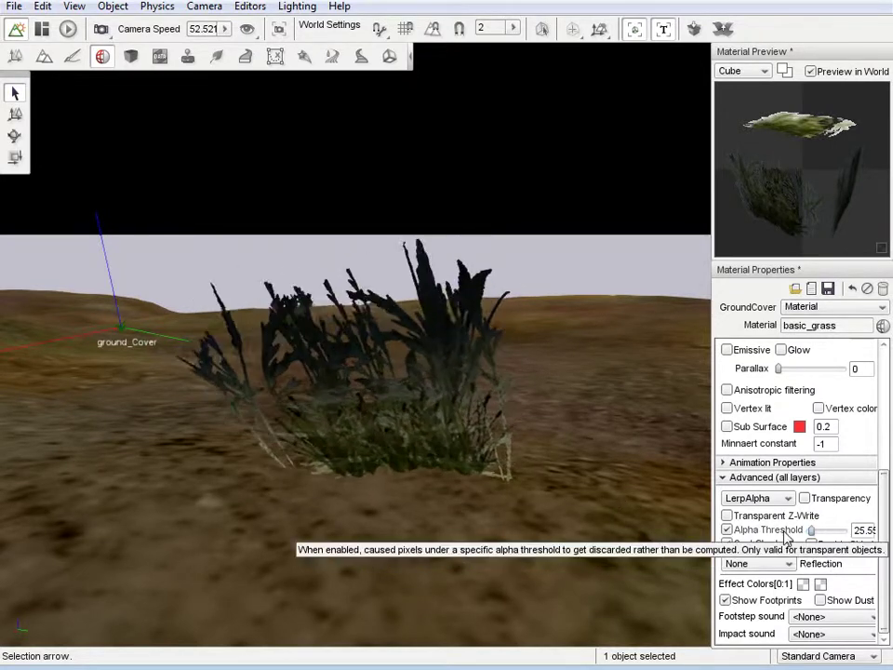
Step: Try the Double Sided option on the grass material and view the grass clumps from different sides
click(839, 545)
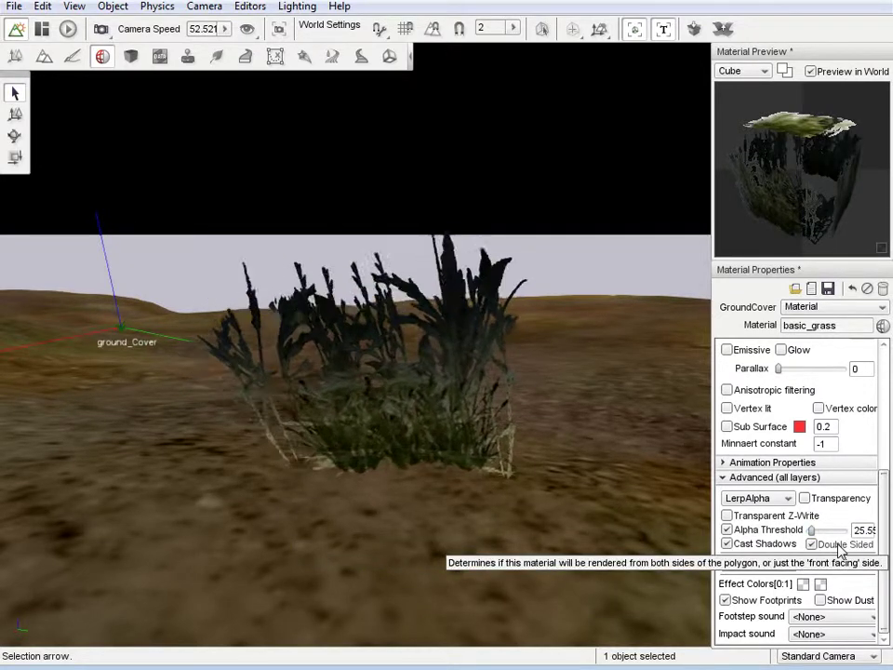
right_drag(447, 323, 447, 328)
key(w)
key(s)
key(s)
key(w)
key(w)
key(s)
key(w)
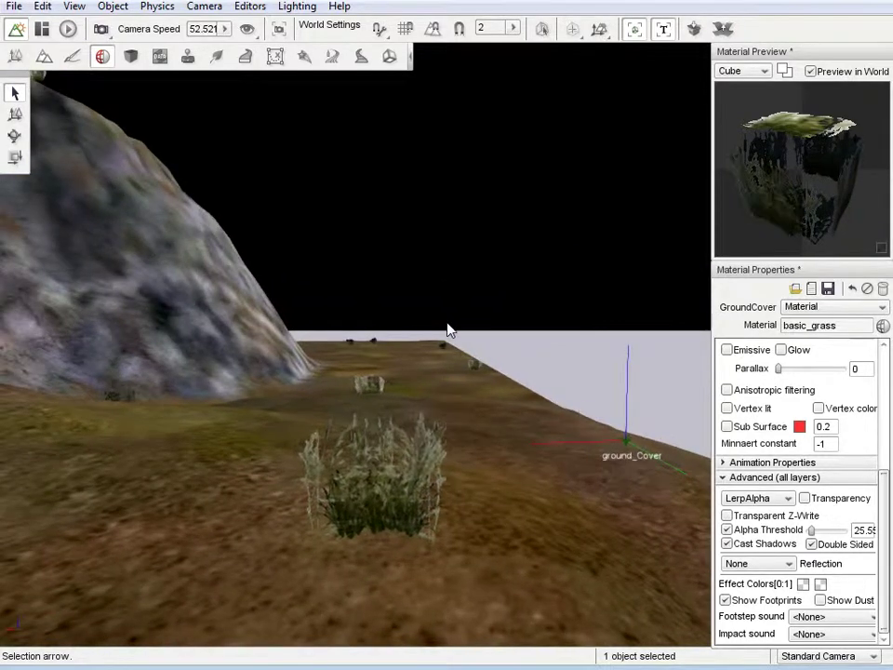
Step: Turn Double Sided off for the grass material and compare how the clumps look from around them
click(811, 545)
key(s)
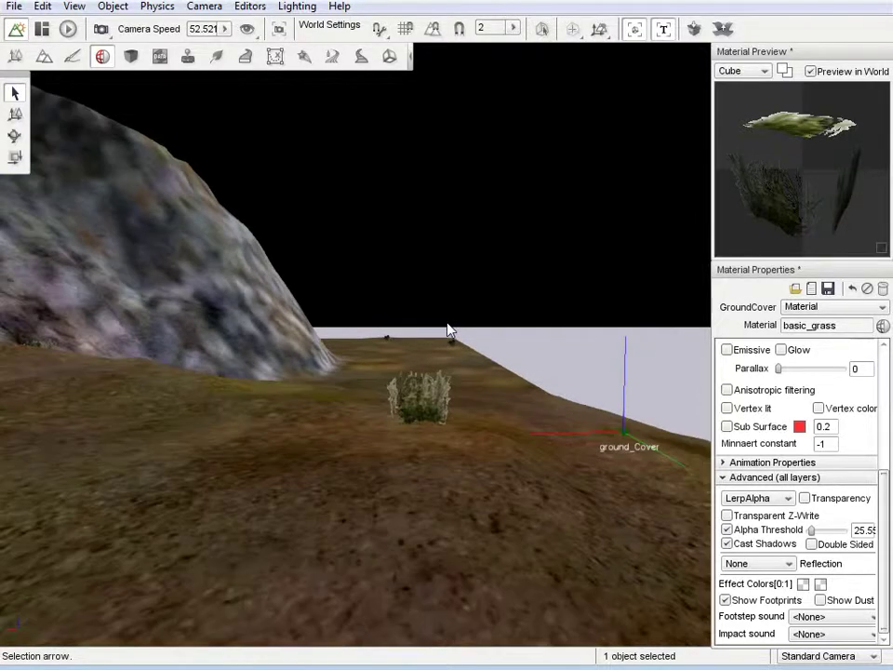
right_drag(447, 331, 448, 330)
key(w)
key(w)
key(w)
key(s)
key(w)
key(s)
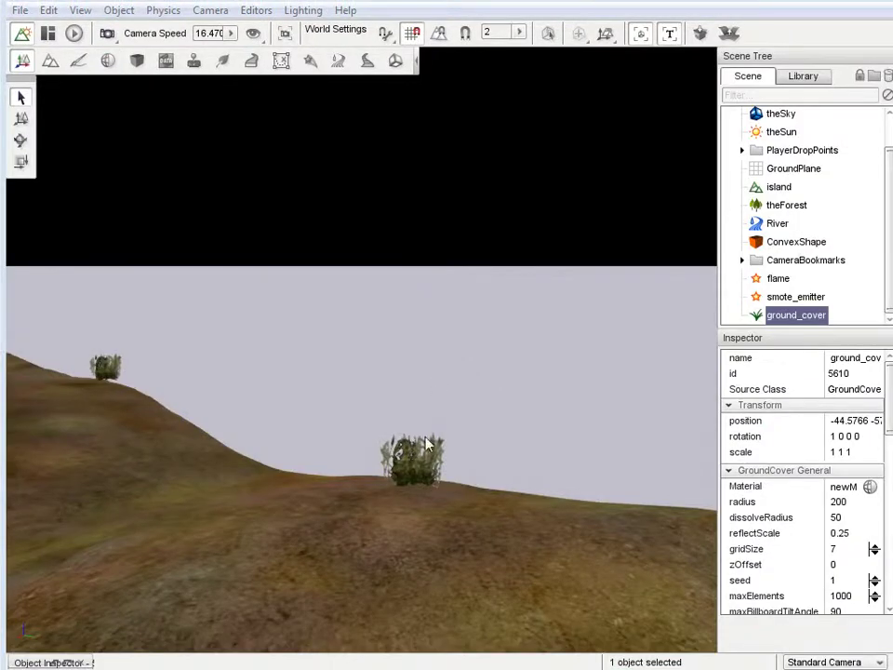
Step: Examine a ground cover grass clump from several sides, including where its base meets the terrain
right_drag(426, 445, 455, 335)
key(w)
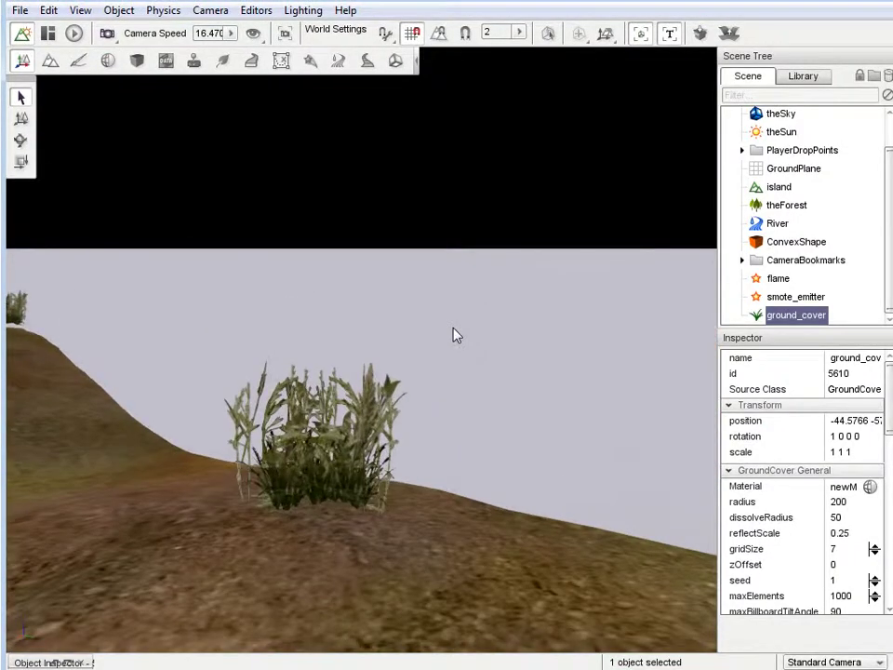
key(w)
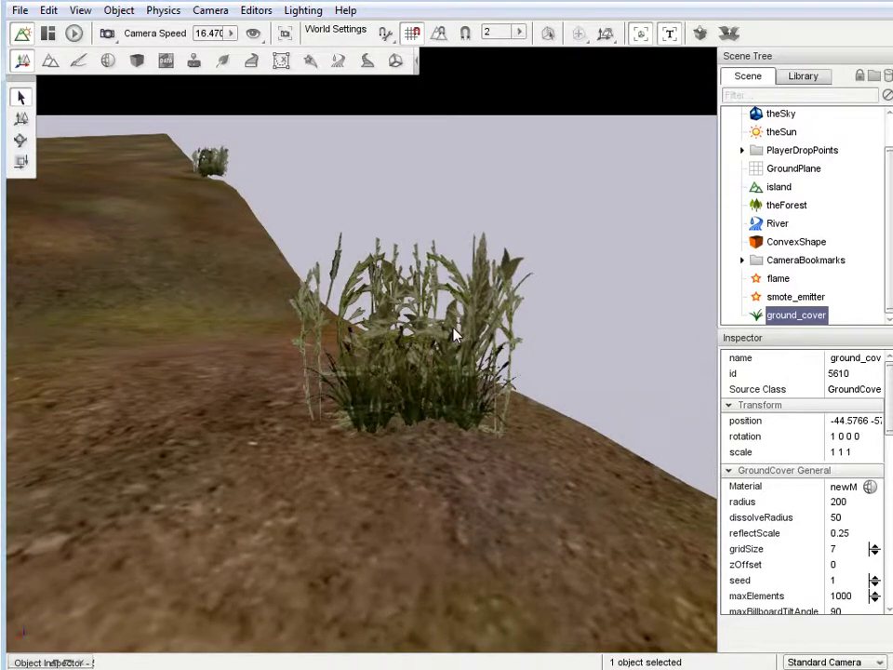
key(s)
mouse_move(455, 335)
right_down()
mouse_move(446, 335)
mouse_move(455, 335)
right_up()
key(d)
key(a)
key(d)
key(w)
key(w)
key(s)
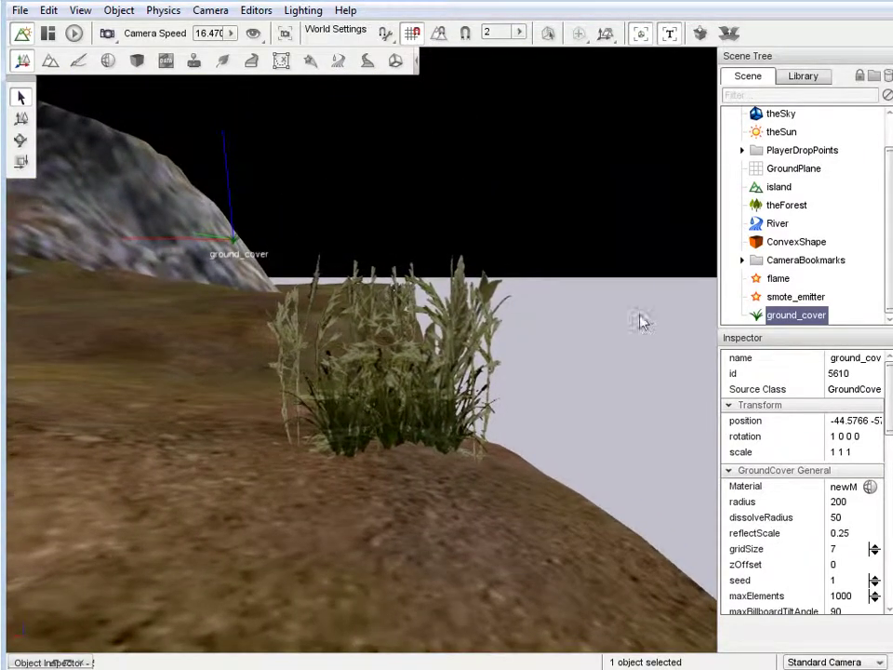
Step: Inspect the ground_cover object and expand the settings of its ground cover type [0]
right_click(806, 323)
click(848, 370)
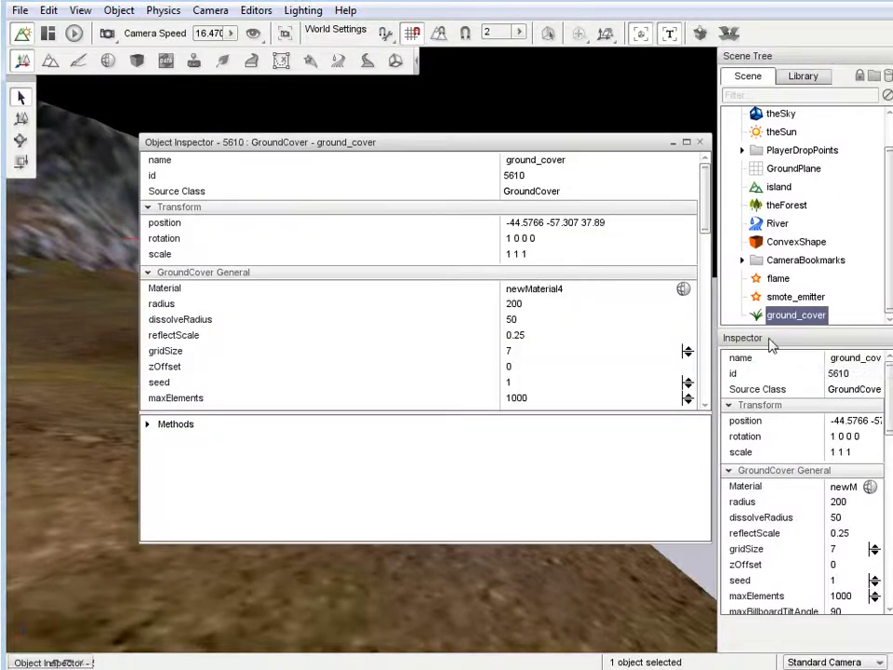
scroll(642, 296, down, 4)
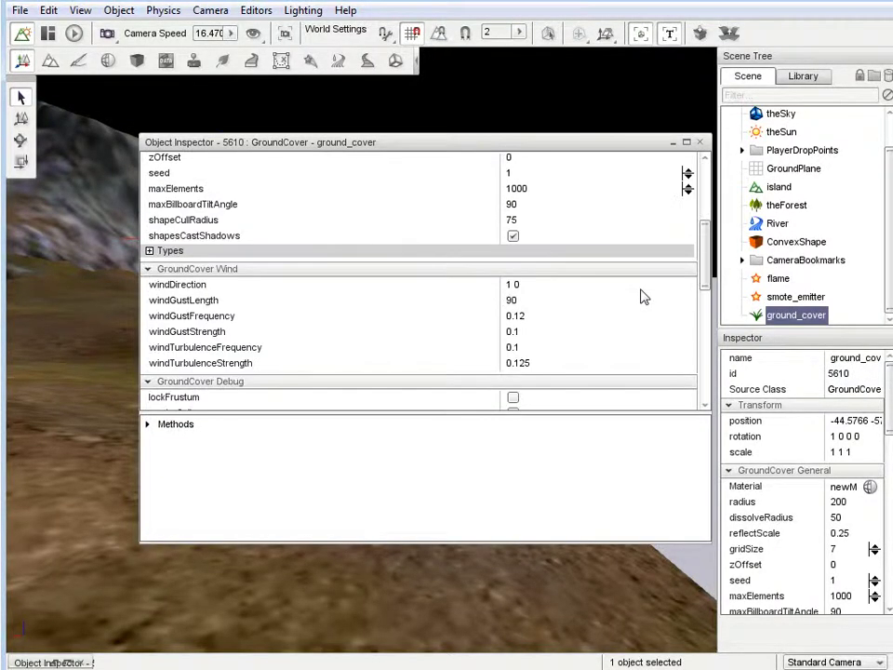
click(149, 250)
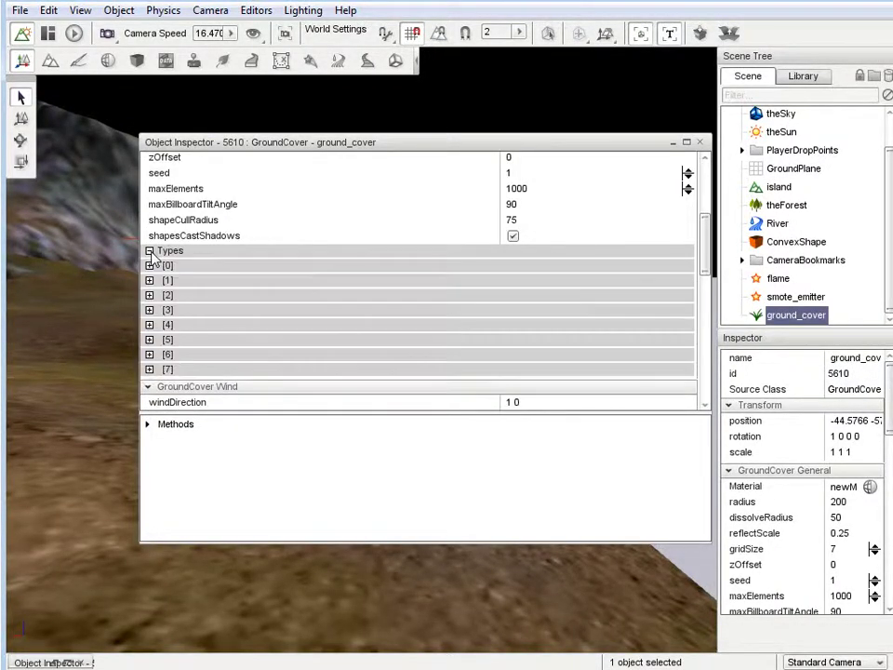
click(149, 265)
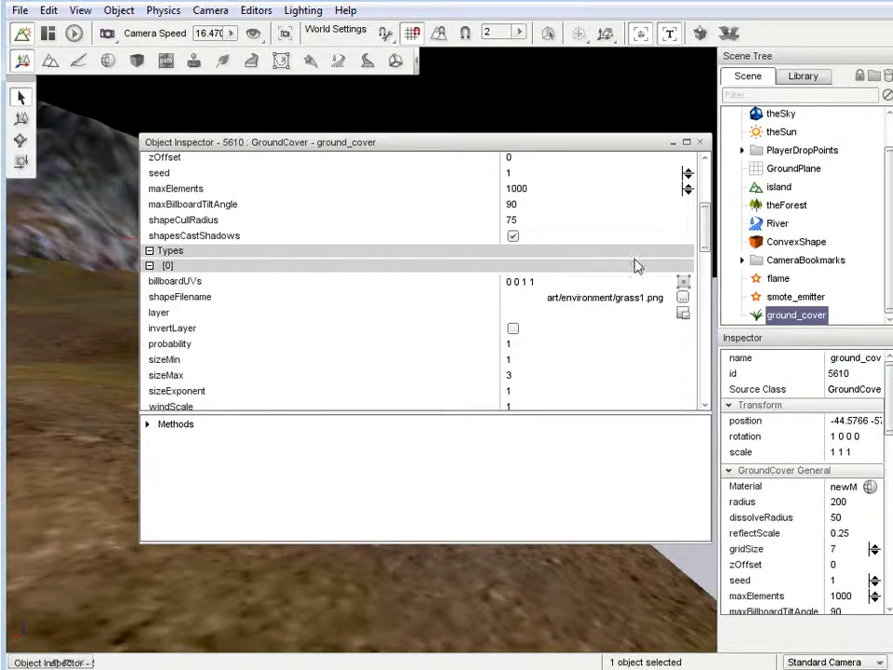
Step: Crop the lower part of the type [0] billboard UVs to a height of 0.851563 and check the grass clump
click(684, 283)
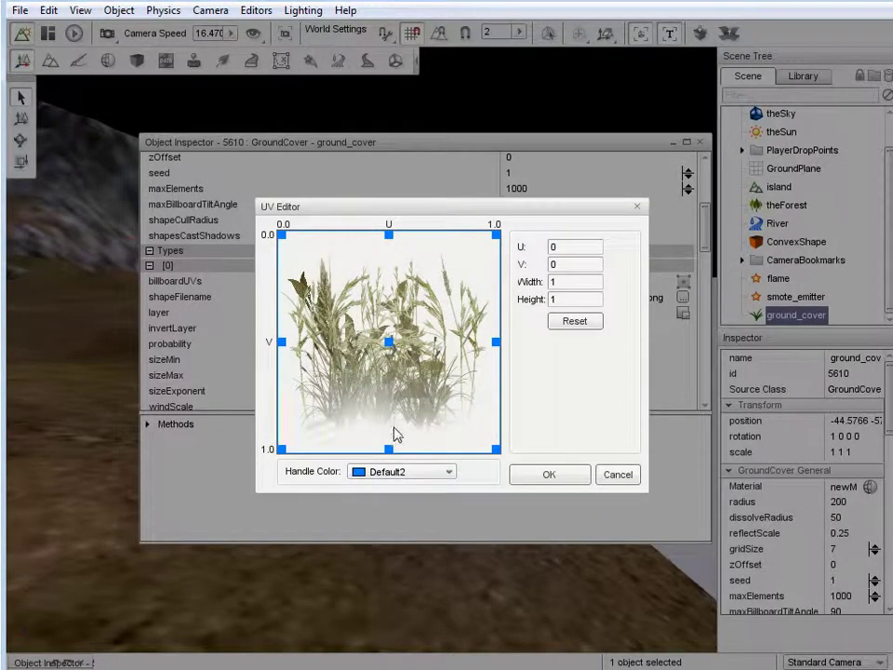
drag(391, 450, 424, 424)
click(576, 475)
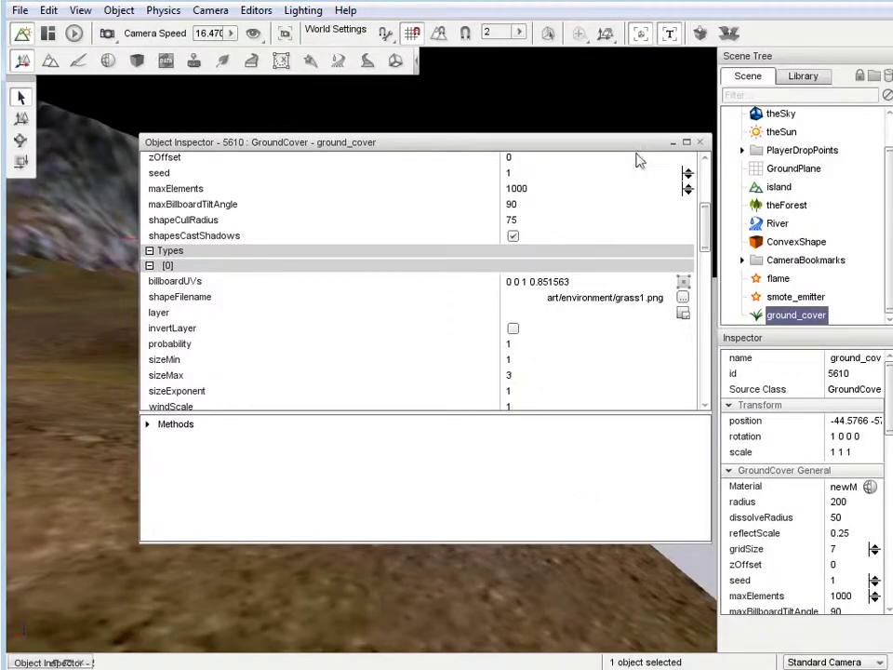
click(669, 141)
right_drag(454, 328, 534, 389)
key(w)
key(s)
key(w)
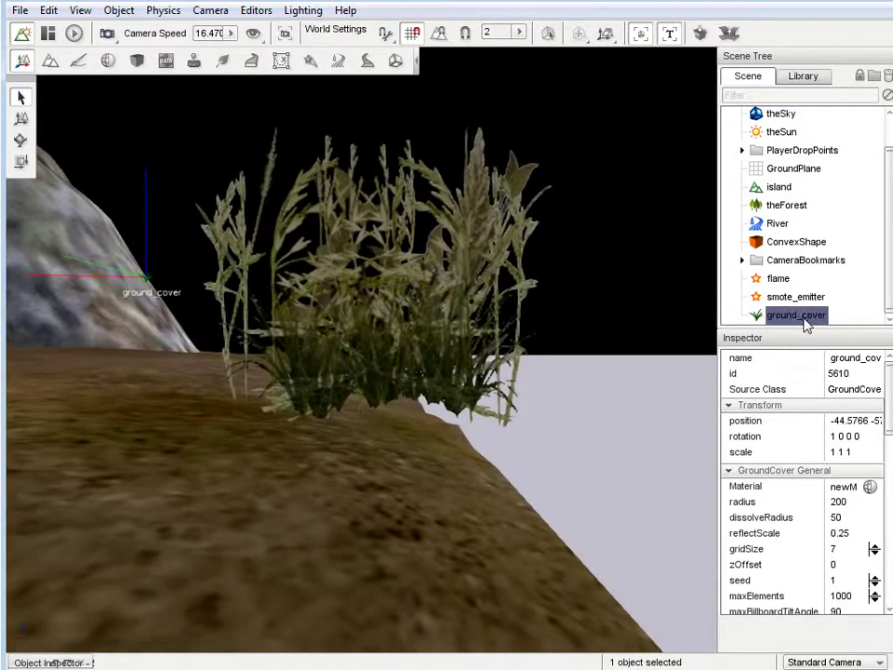
Step: Set the ground_cover object's zOffset to -1 in its object inspector and check the grass height on the terrain
right_click(802, 319)
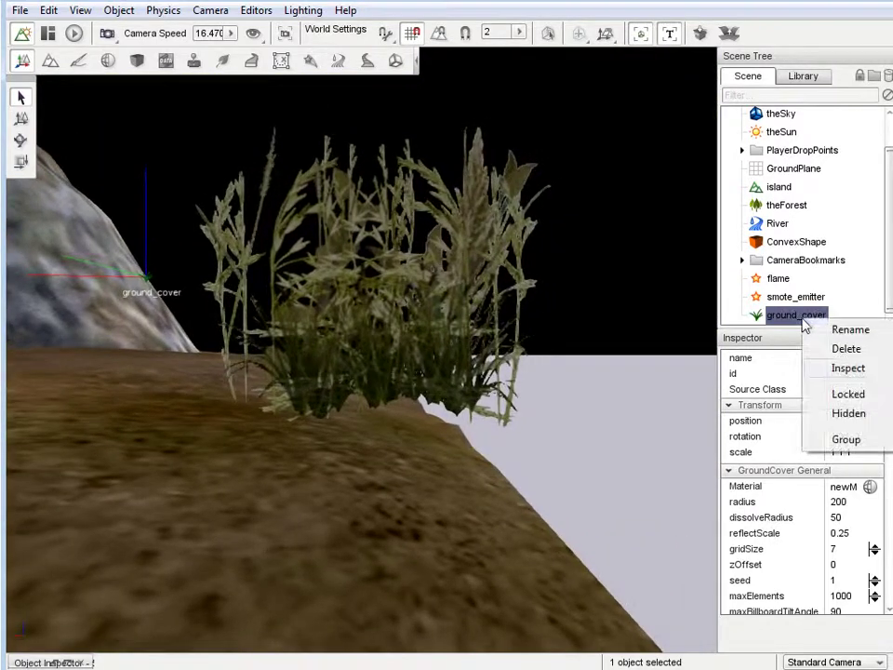
click(870, 370)
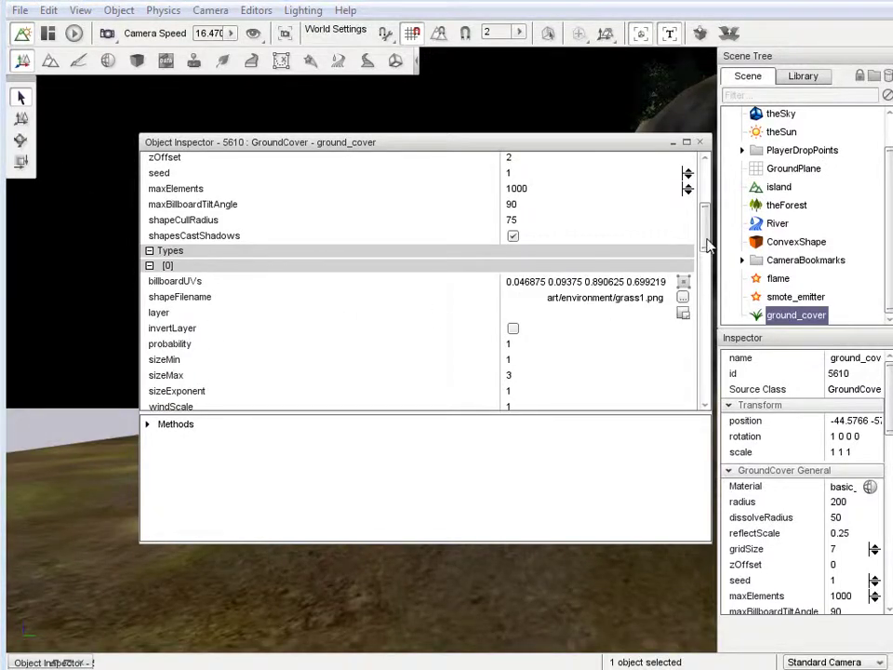
drag(708, 239, 698, 219)
click(507, 159)
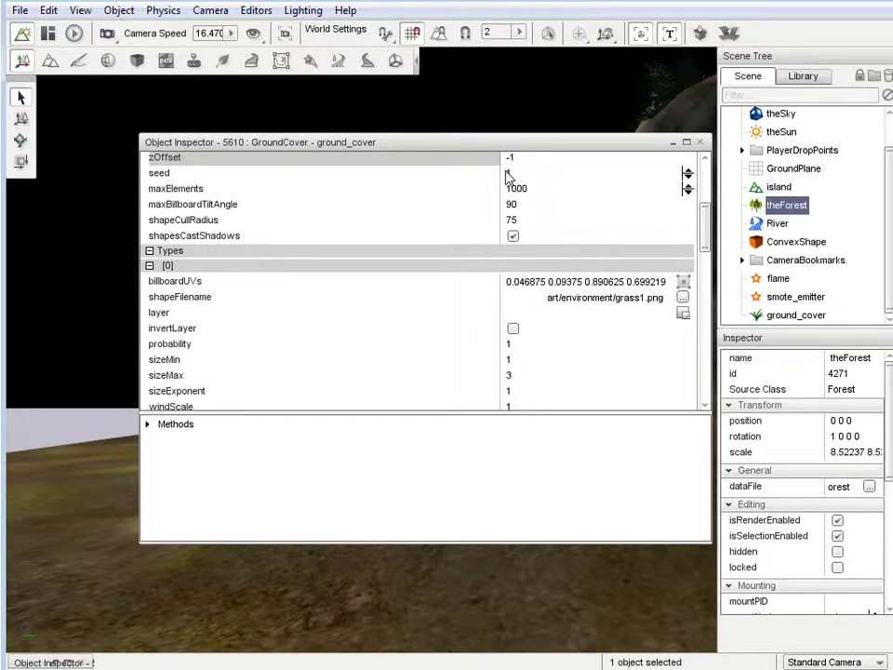
click(702, 144)
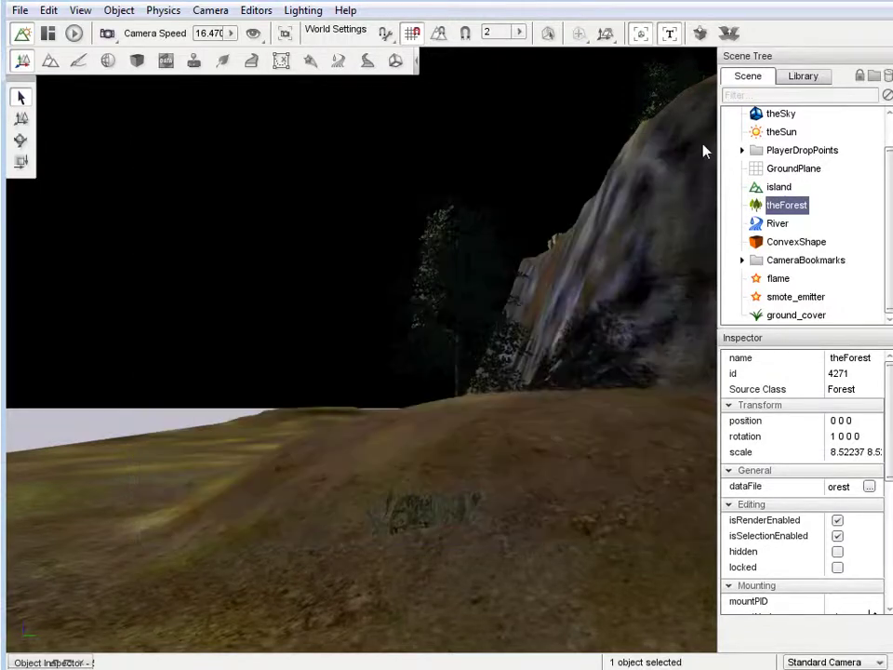
right_drag(595, 251, 453, 329)
key(w)
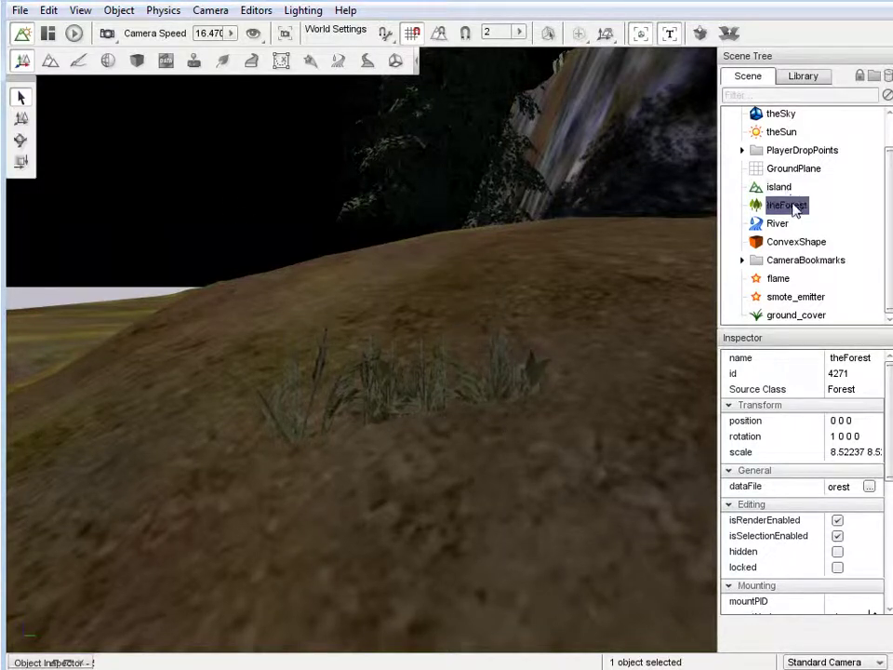
Step: Reopen the object inspector for ground_cover and change its zOffset to a negative fraction between -1 and 0
click(750, 317)
right_click(778, 323)
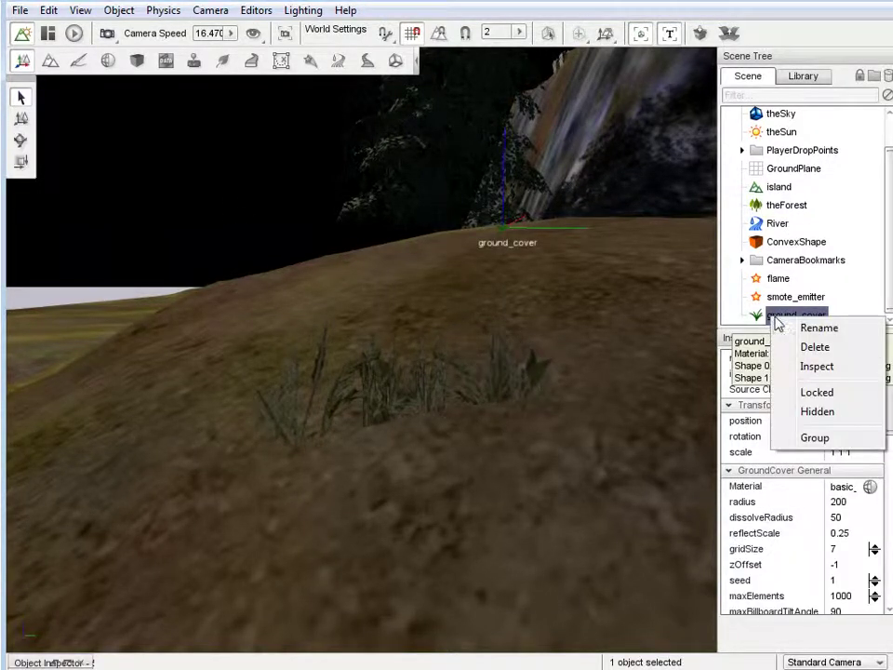
right_click(848, 370)
click(823, 370)
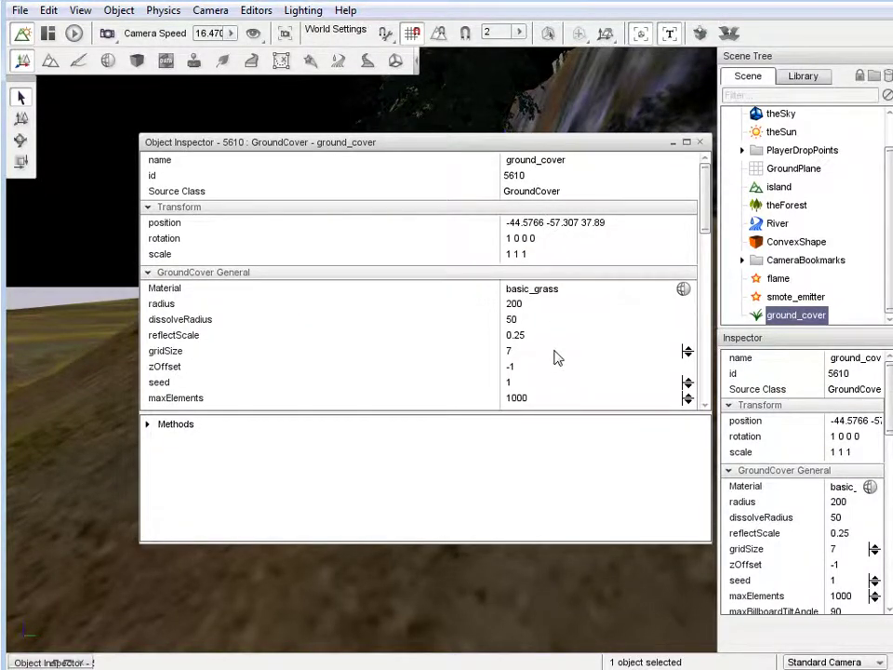
click(511, 369)
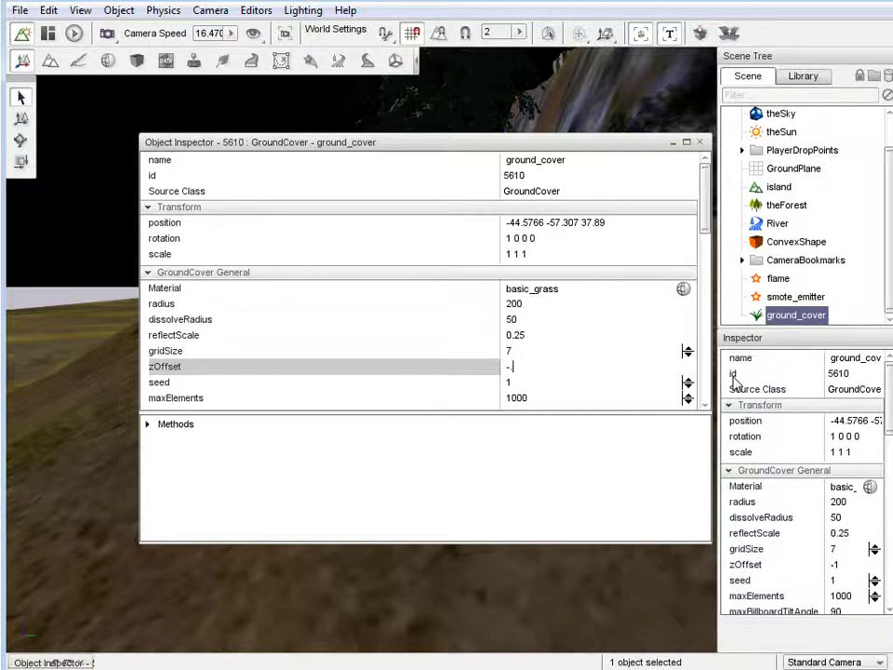
click(701, 143)
Step: Examine how the bases of the grass clumps sit on the terrain, up close and at several spots near the mountain
key(a)
right_drag(577, 341, 455, 333)
key(w)
key(s)
key(d)
key(a)
key(w)
key(w)
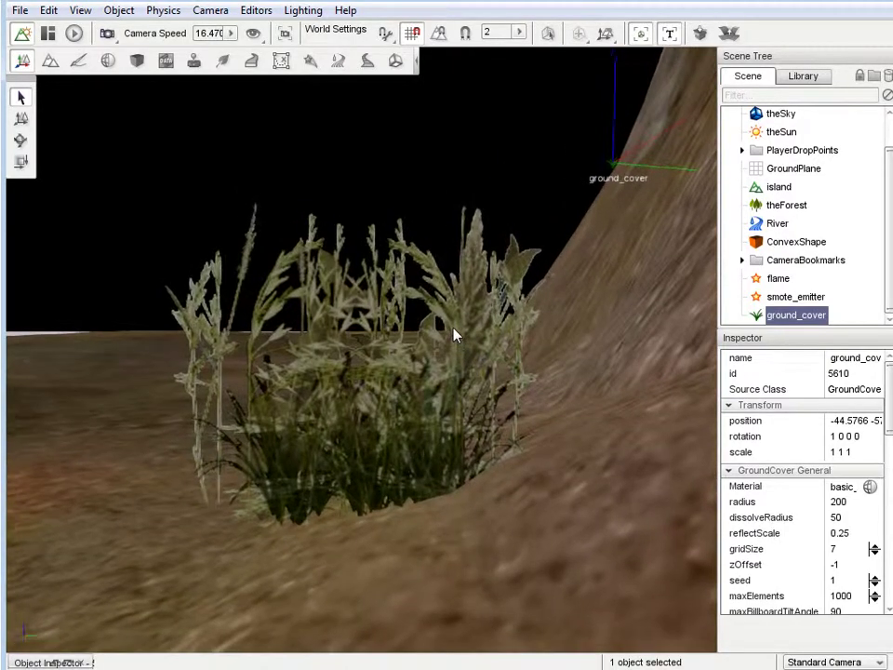
key(w)
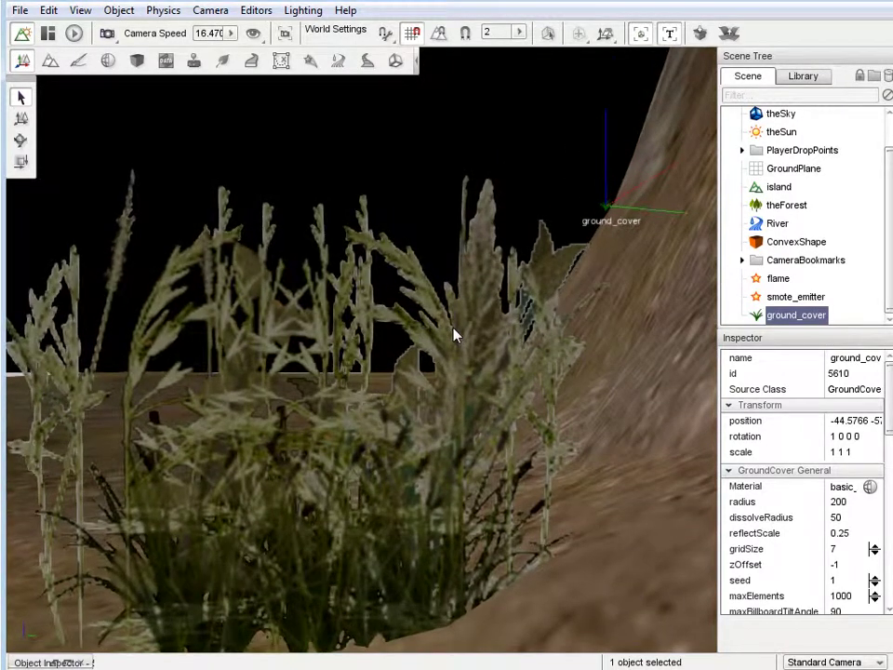
right_drag(454, 329, 455, 329)
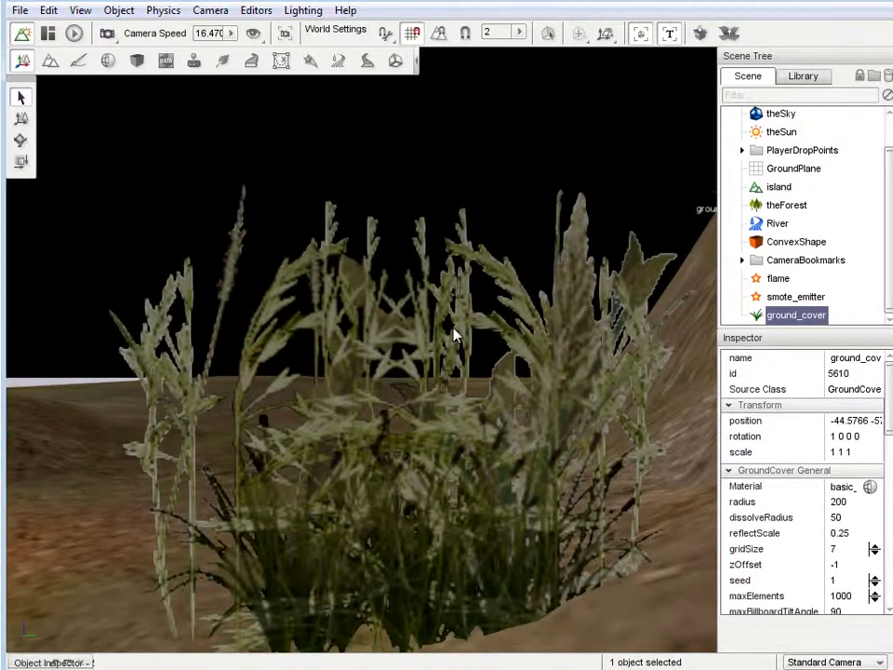
key(s)
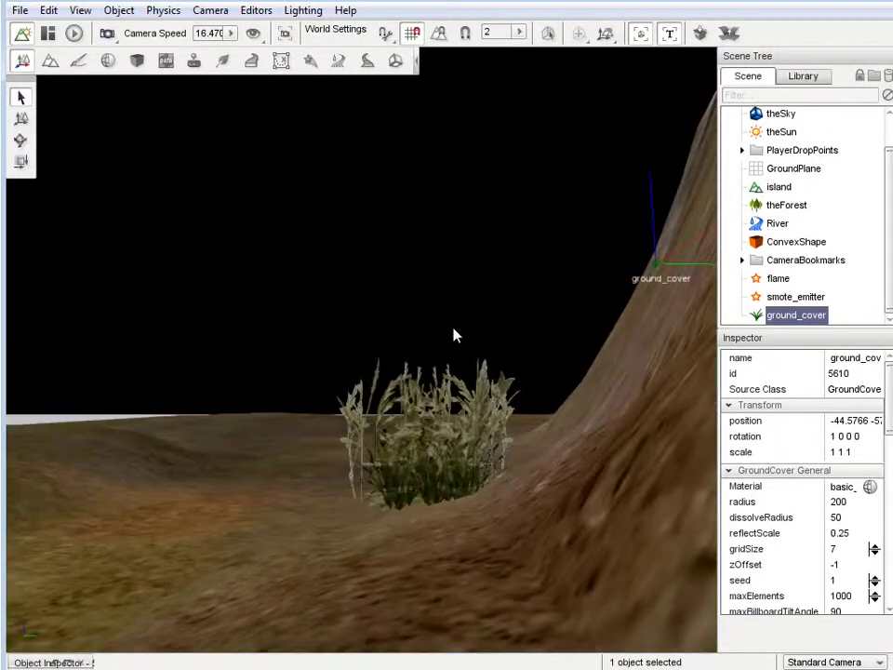
key(s)
right_drag(454, 335, 455, 335)
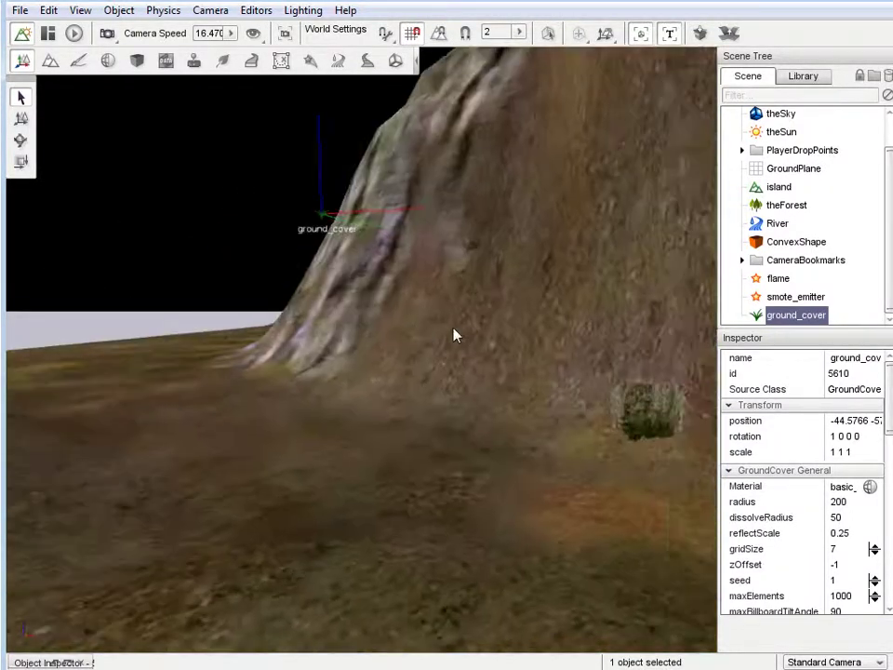
key(w)
key(w)
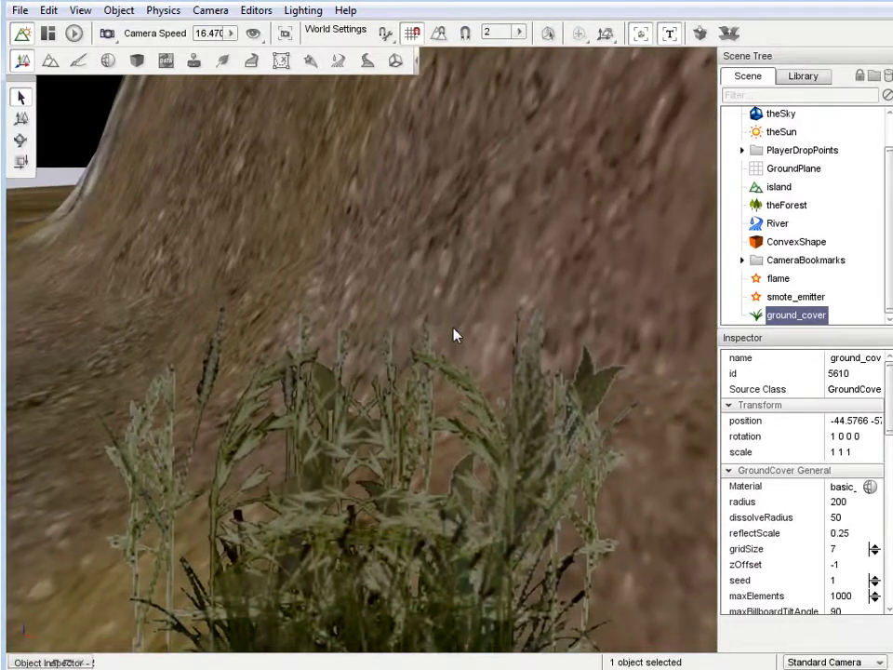
key(s)
key(w)
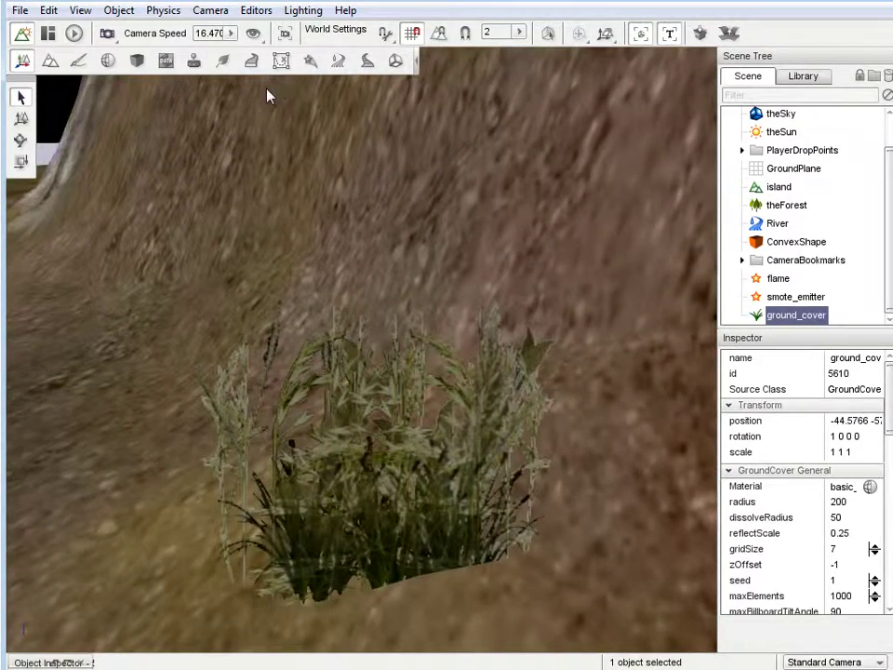
Step: Raise the basic_grass material's Alpha Threshold to about 53 in its advanced properties and save the material
click(108, 60)
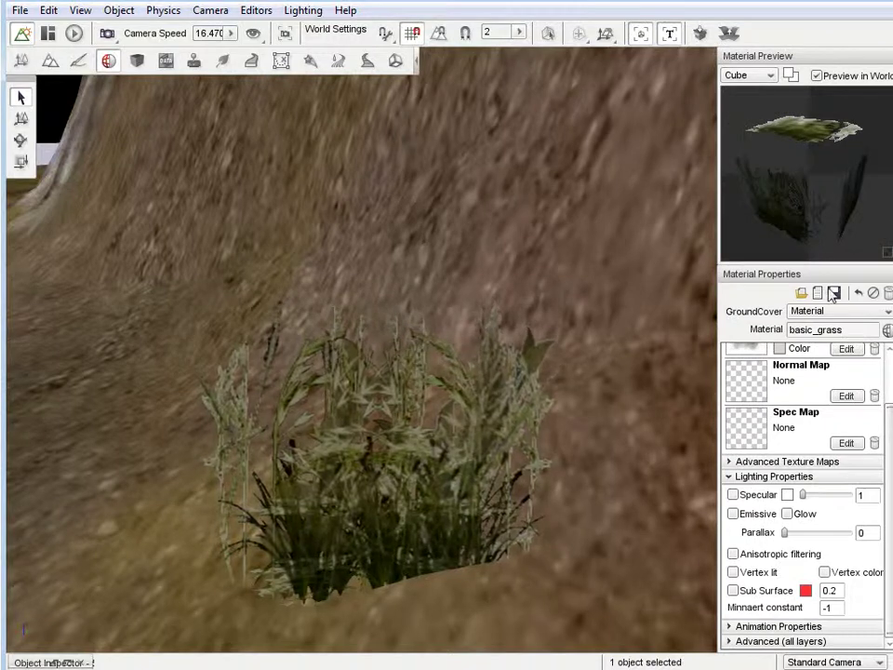
mouse_move(889, 487)
mouse_down()
mouse_move(890, 438)
mouse_move(890, 487)
mouse_up()
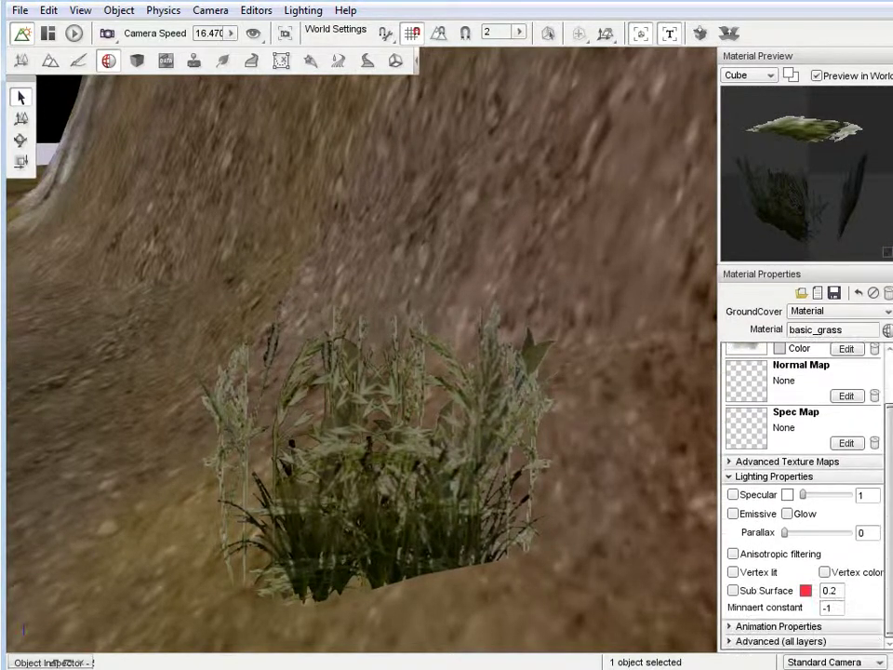
click(771, 642)
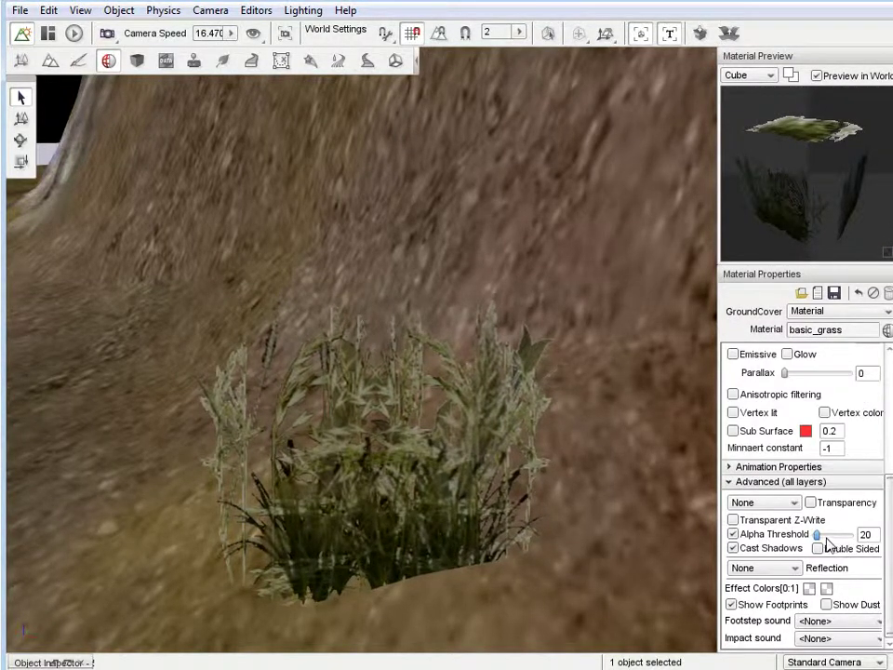
drag(817, 537, 823, 539)
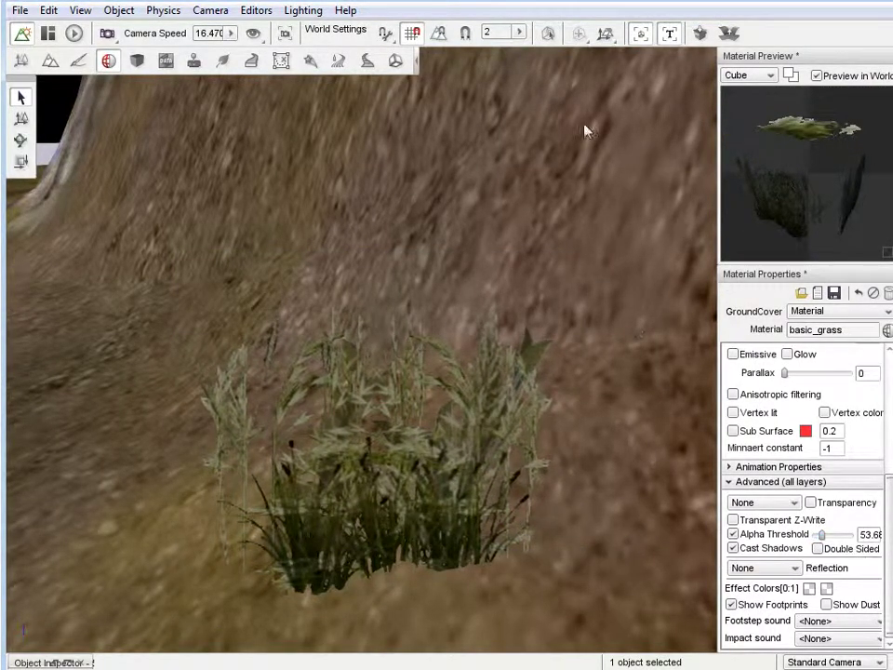
click(835, 293)
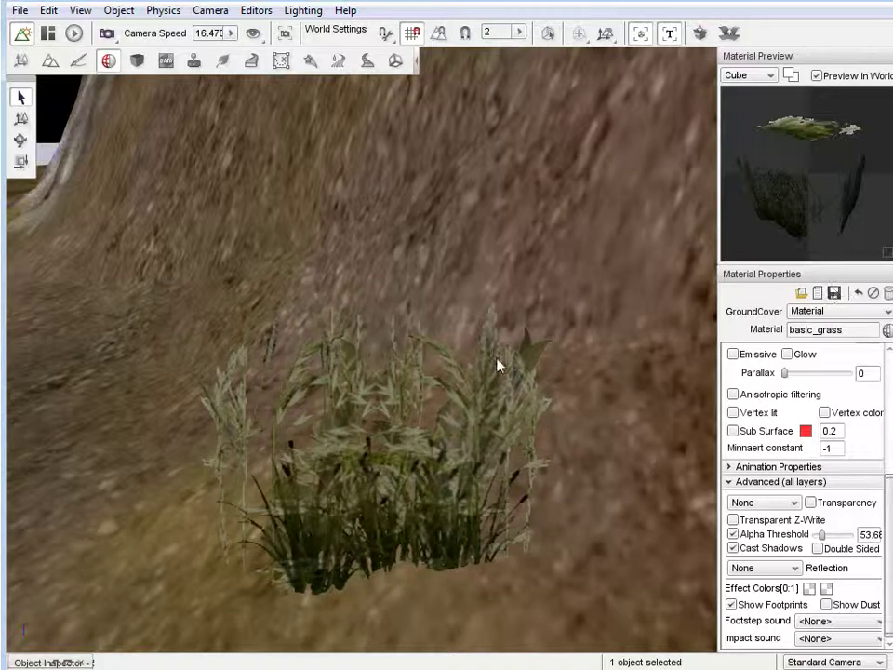
Step: Examine the grass clump's edges against the sky and set basic_grass's Alpha Threshold to about 41
right_drag(454, 329, 454, 335)
key(w)
key(s)
key(w)
key(s)
key(w)
scroll(849, 535, down, 1)
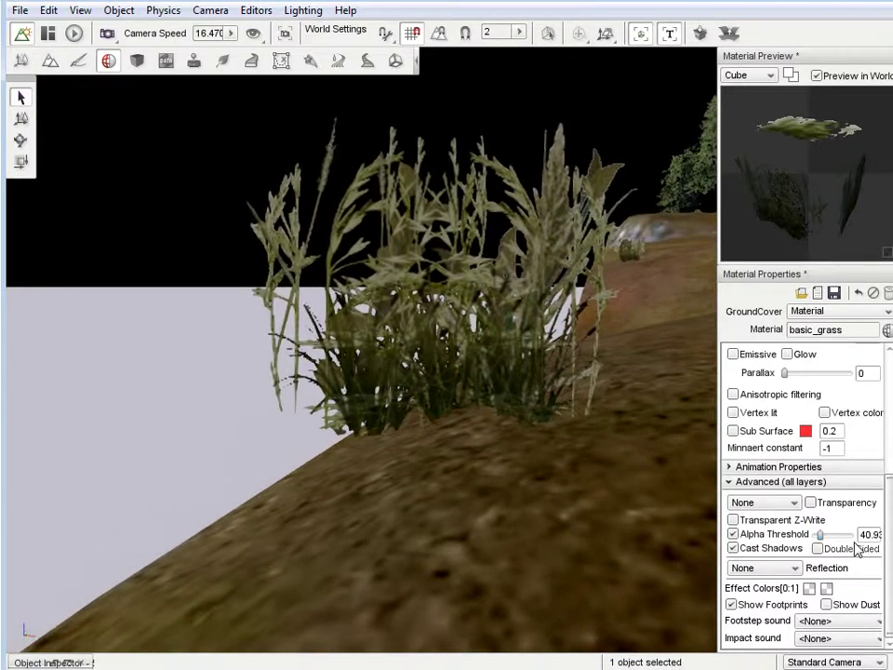
scroll(832, 527, up, 2)
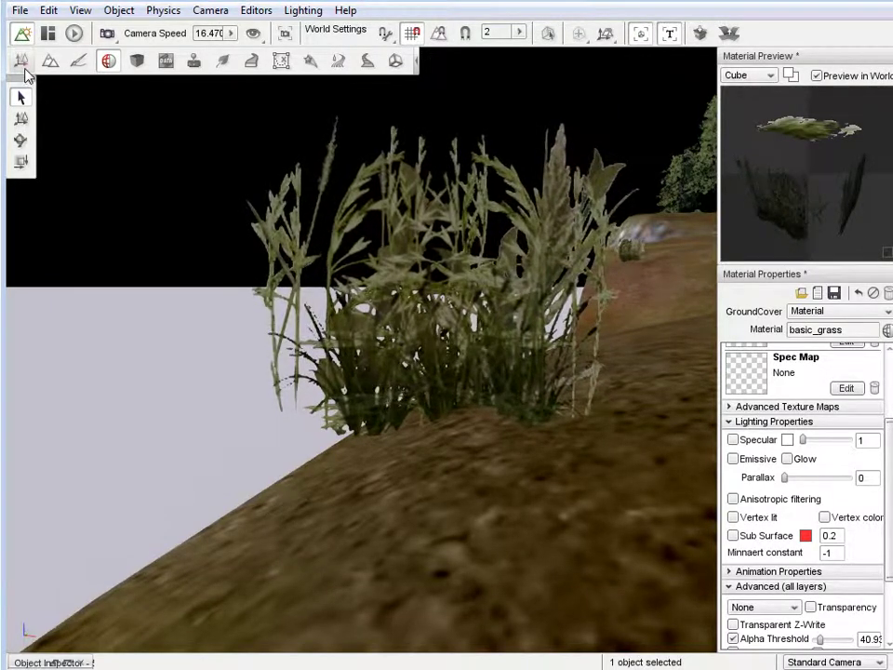
Step: Inspect ground_cover's type [0] settings and view the terrain materials offered for its layer without choosing one
click(24, 66)
right_click(799, 323)
click(851, 381)
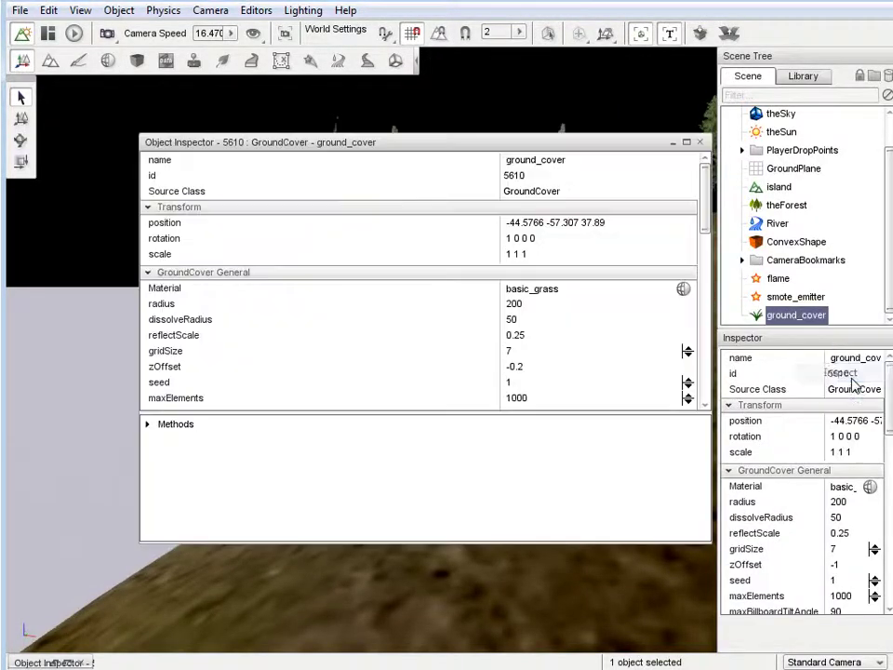
scroll(317, 358, down, 2)
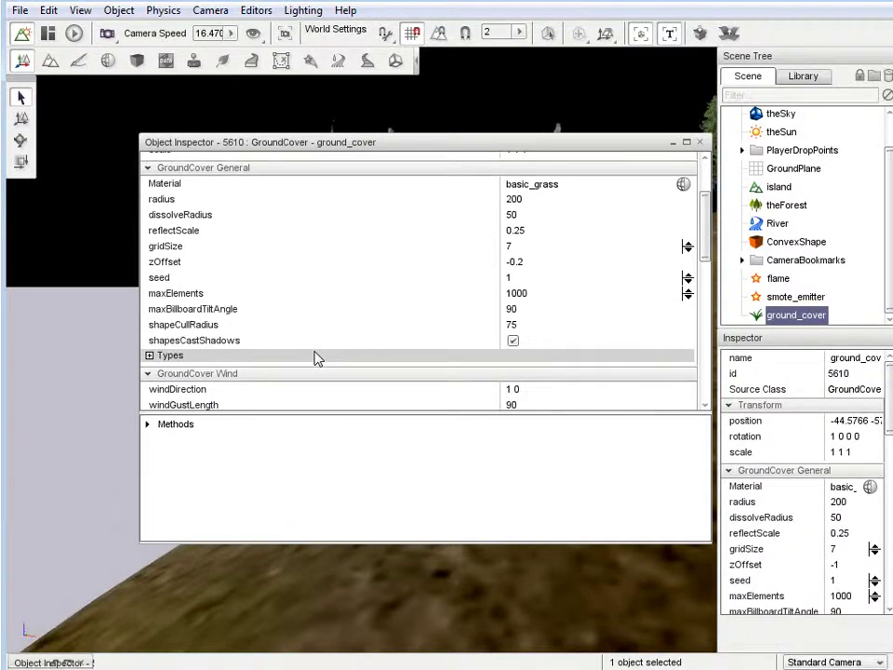
click(150, 355)
scroll(200, 369, down, 6)
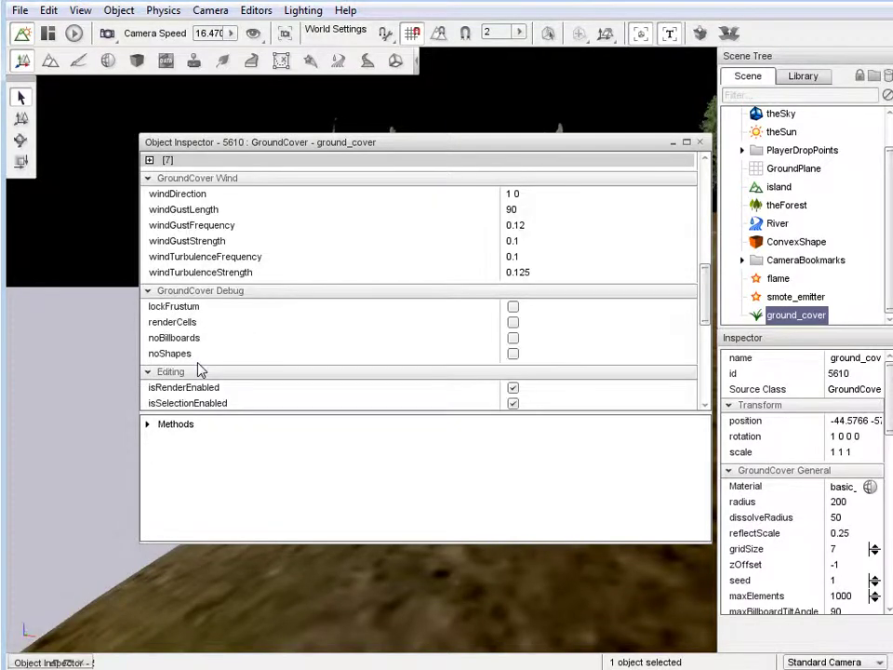
scroll(199, 367, down, 4)
scroll(199, 365, up, 8)
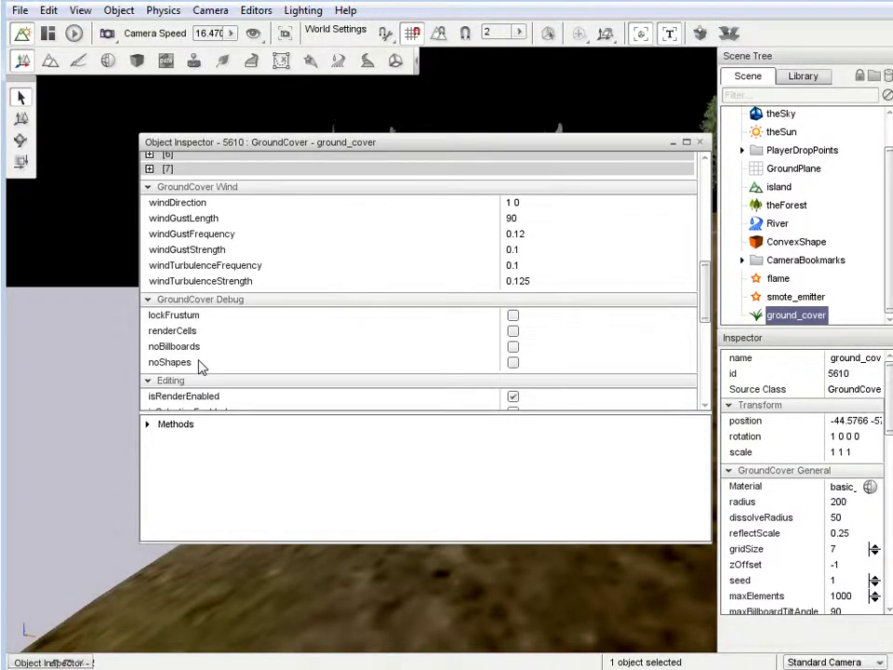
click(179, 278)
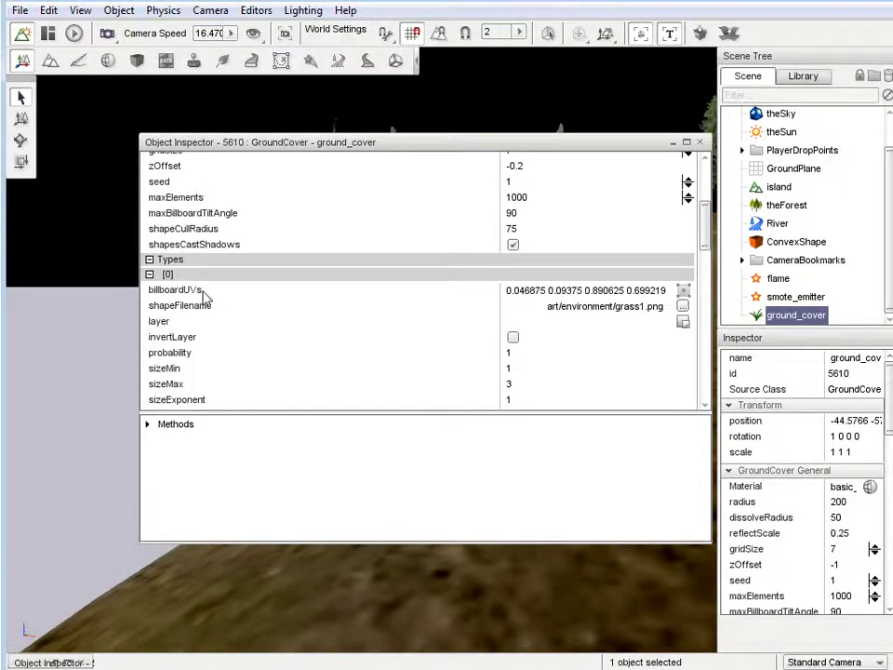
click(684, 322)
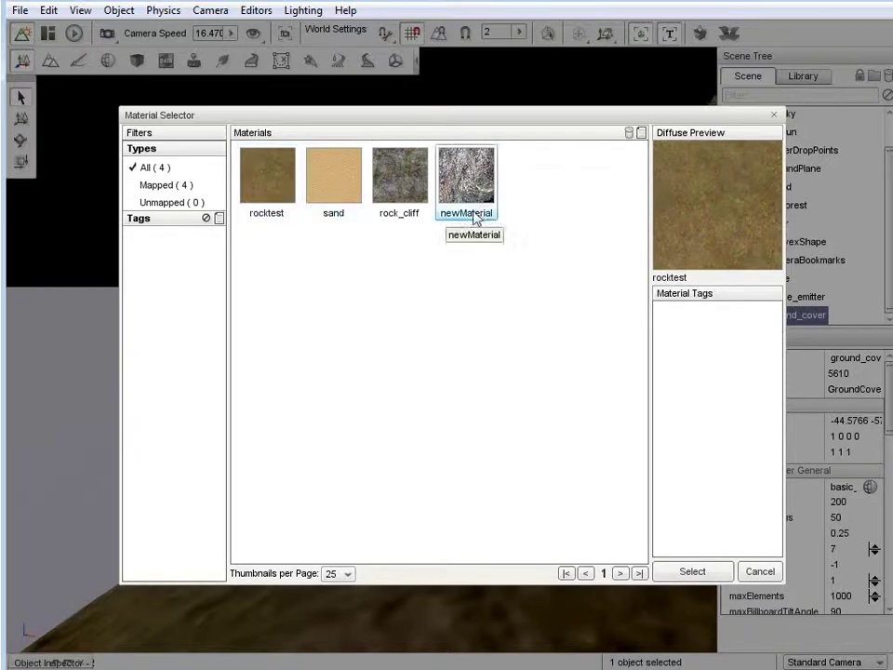
click(774, 116)
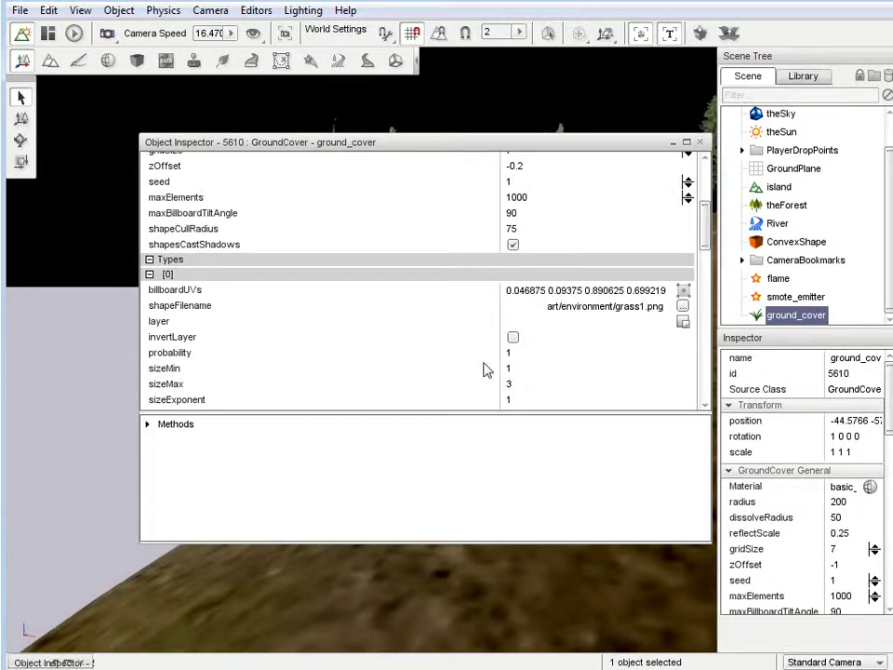
Step: Set the maxElevation of ground_cover's type [0] to 10 and close its object inspector
scroll(484, 371, down, 2)
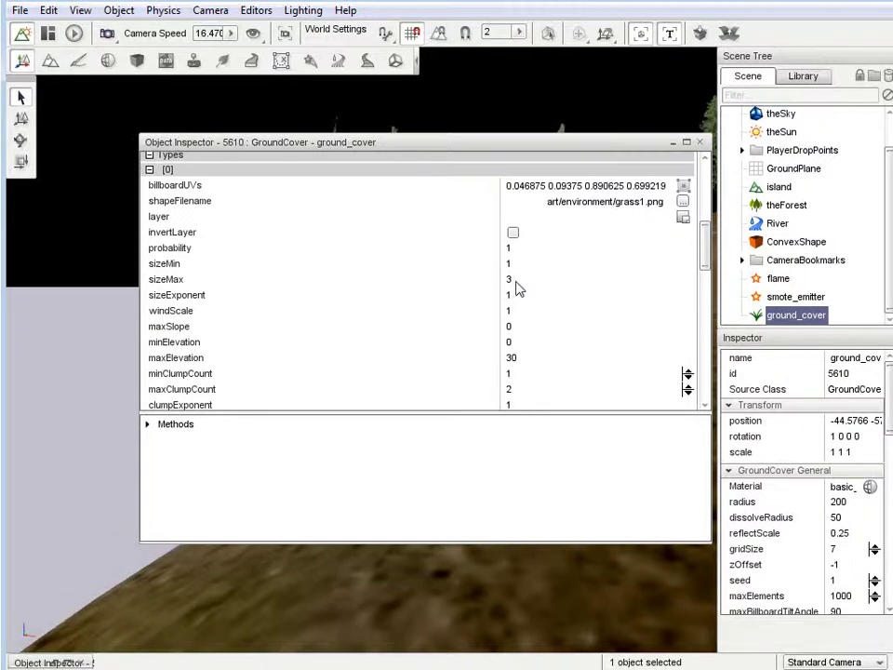
click(521, 362)
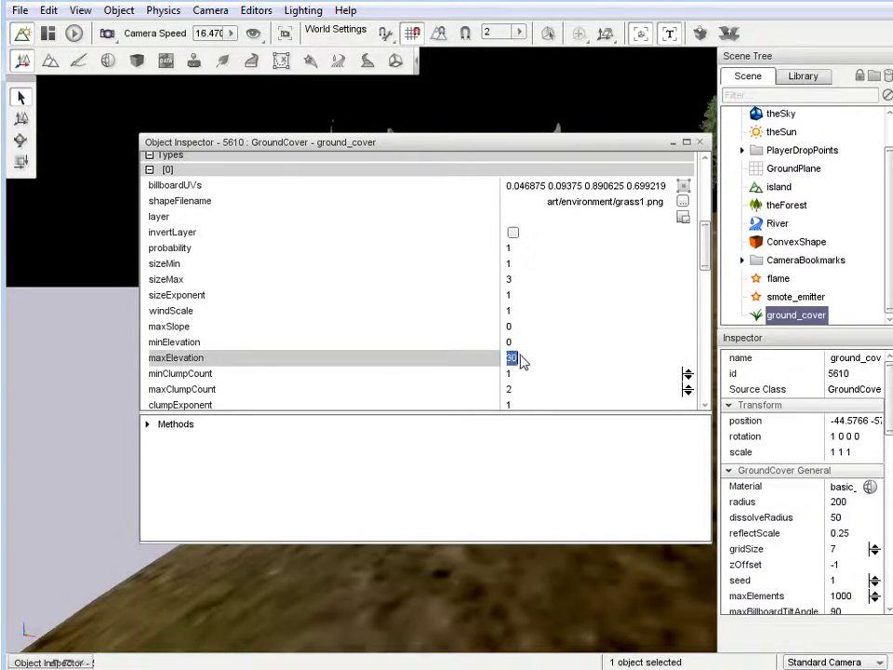
text(10)
scroll(507, 295, up, 2)
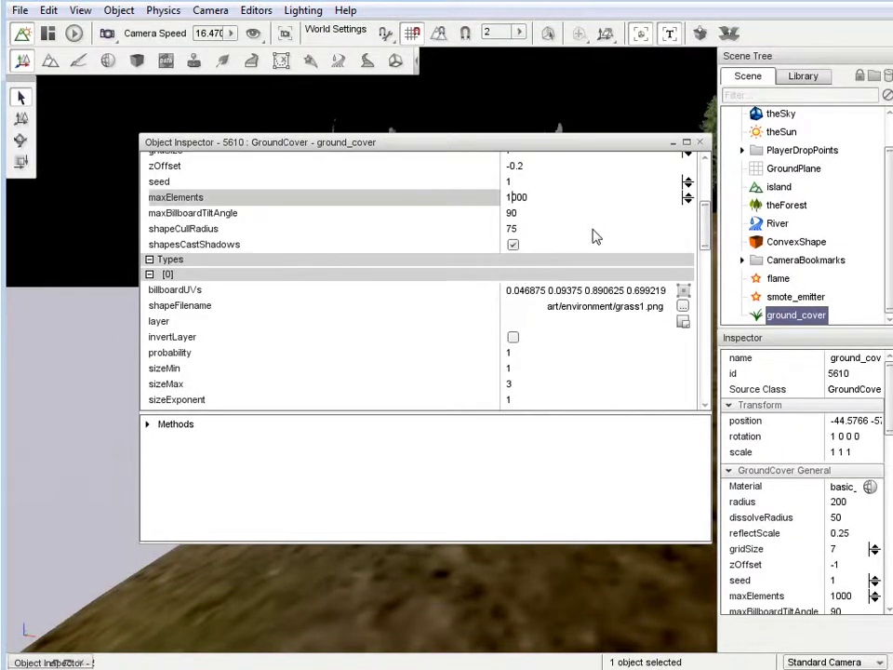
click(700, 143)
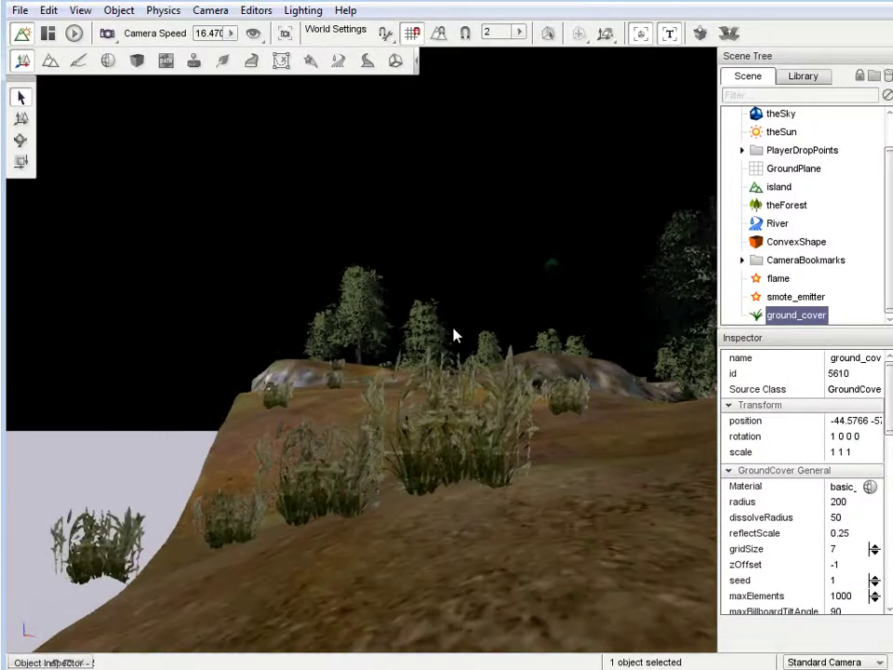
Step: Examine how the grass clumps are distributed over the terrain, from above and among the trees
key(w)
right_drag(454, 329, 455, 335)
key(w)
right_drag(220, 507, 455, 335)
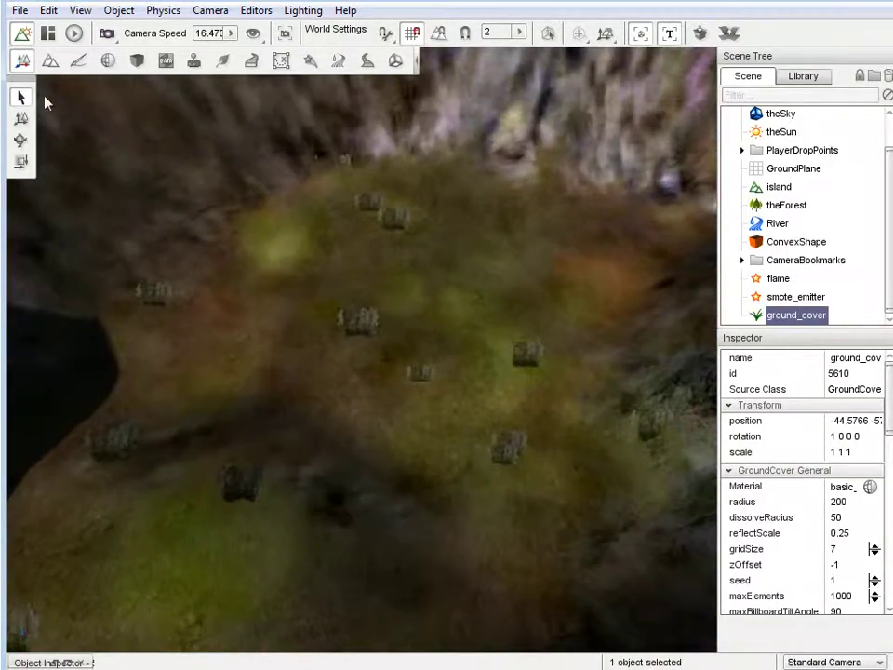
click(367, 339)
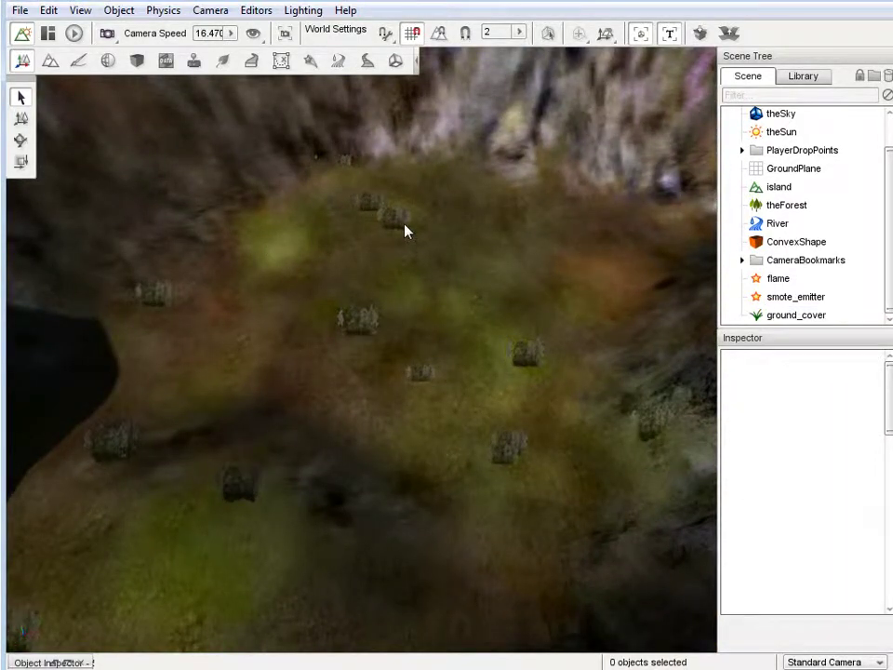
right_drag(371, 216, 455, 335)
Step: Create a new material named tall_grass and assign art/environment/plant1.png as its diffuse map
click(111, 61)
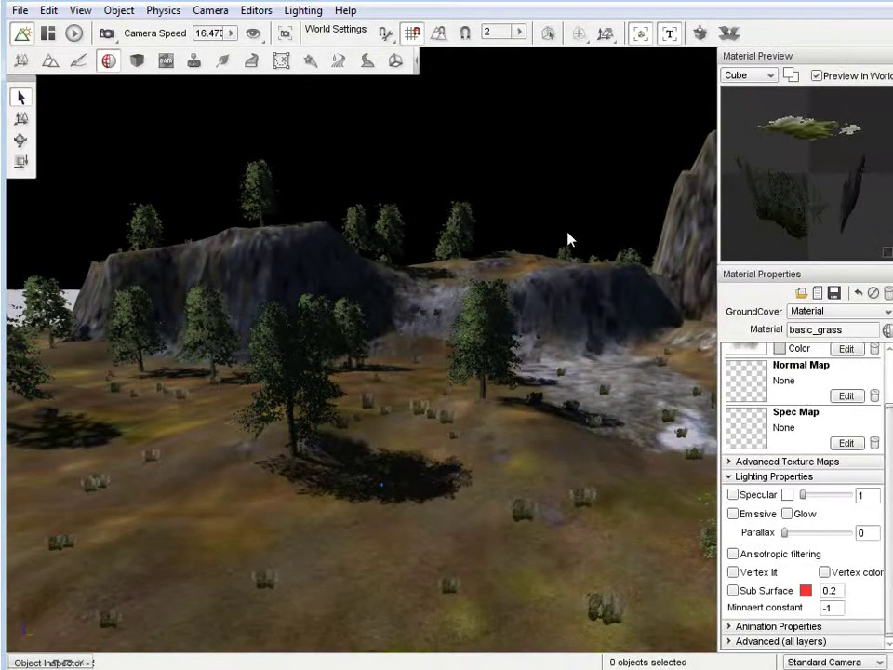
click(819, 293)
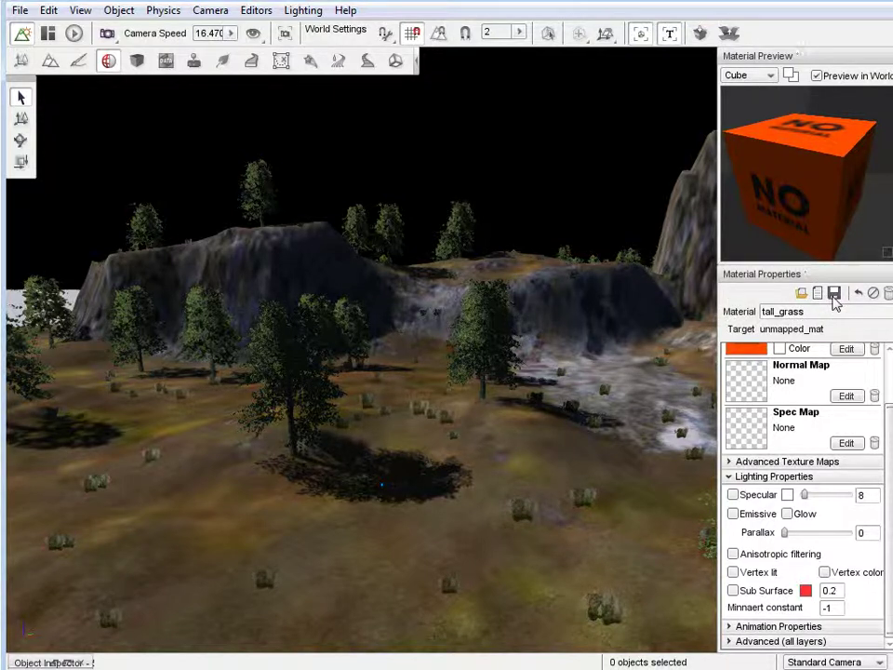
drag(889, 414, 883, 389)
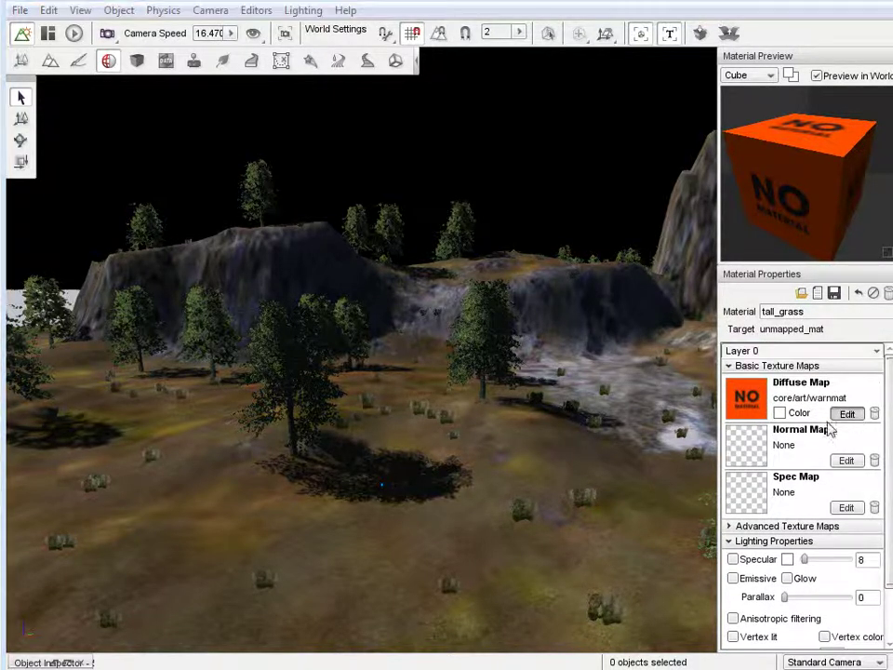
click(847, 413)
double_click(228, 140)
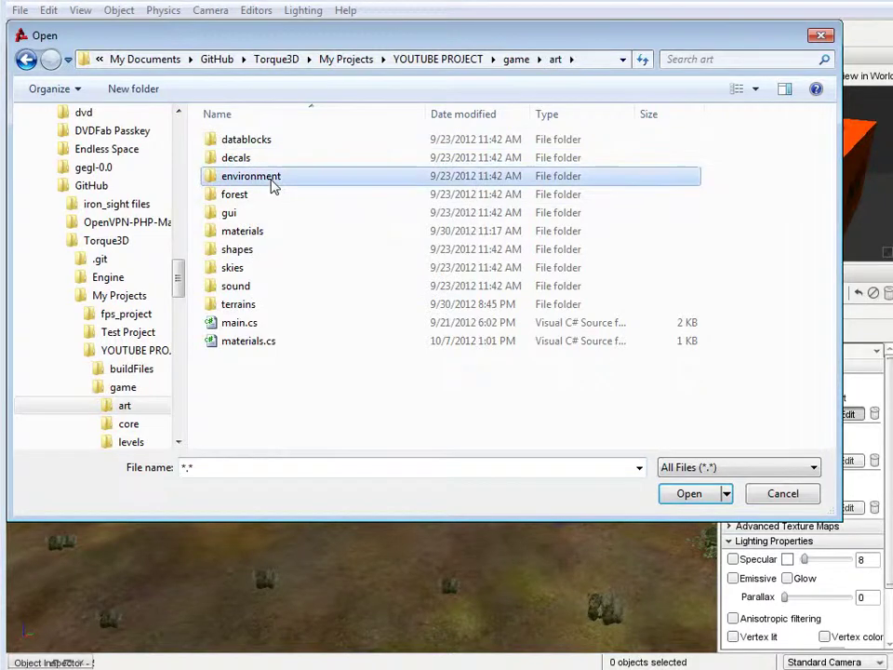
double_click(270, 177)
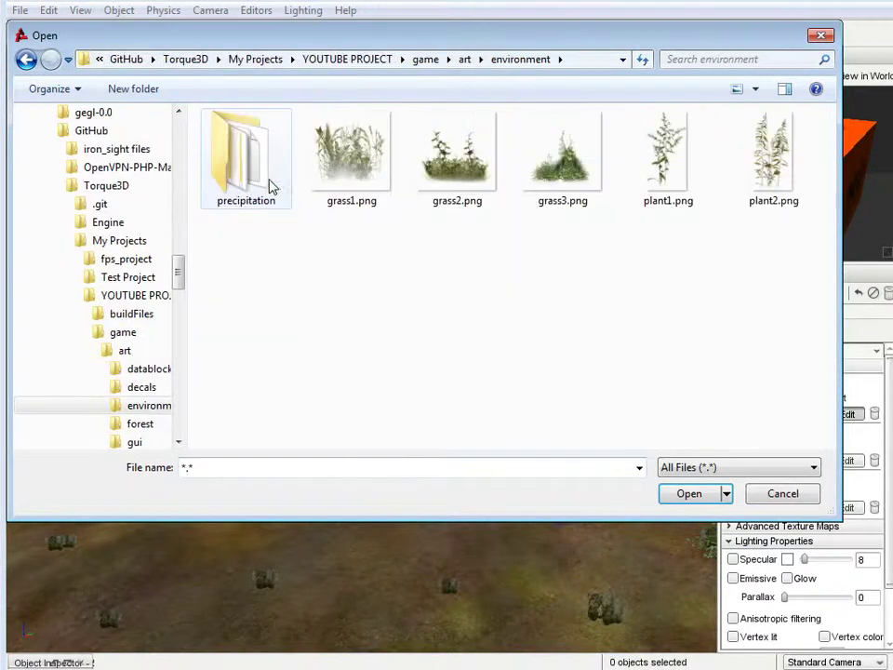
click(657, 186)
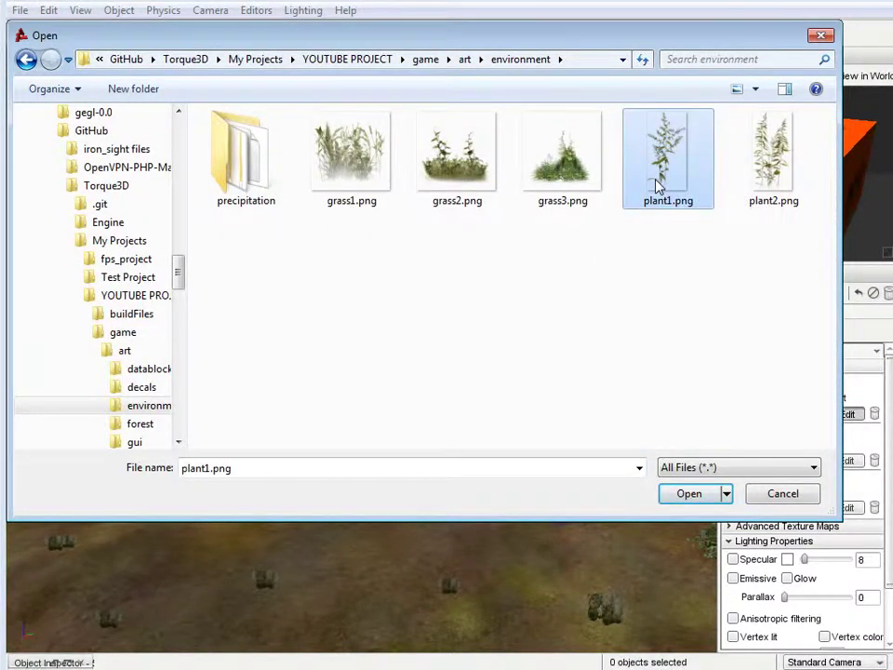
double_click(657, 186)
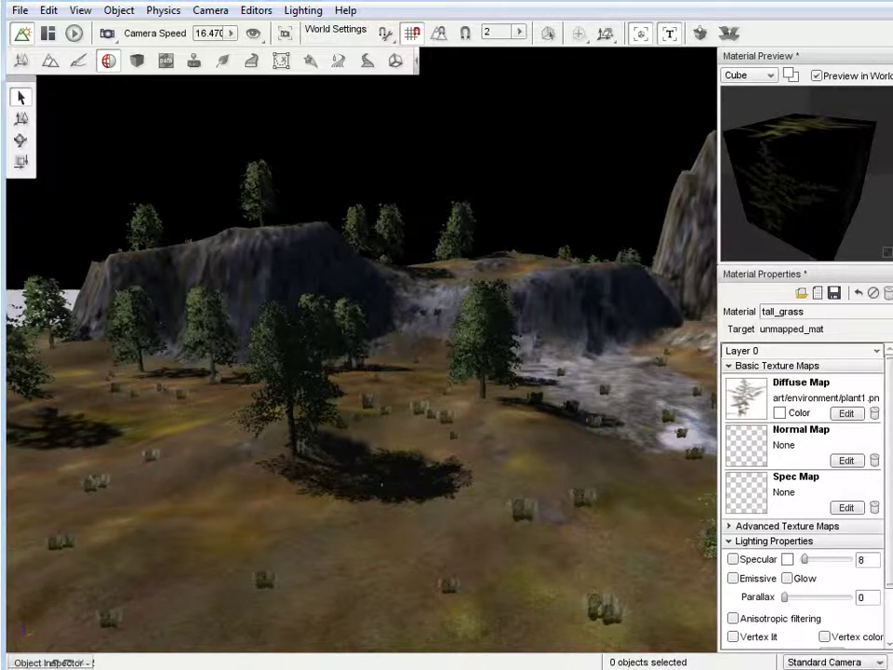
Step: Enable the Alpha Threshold on the tall_grass material, set it to about 47, and save the material
scroll(864, 519, down, 2)
click(748, 641)
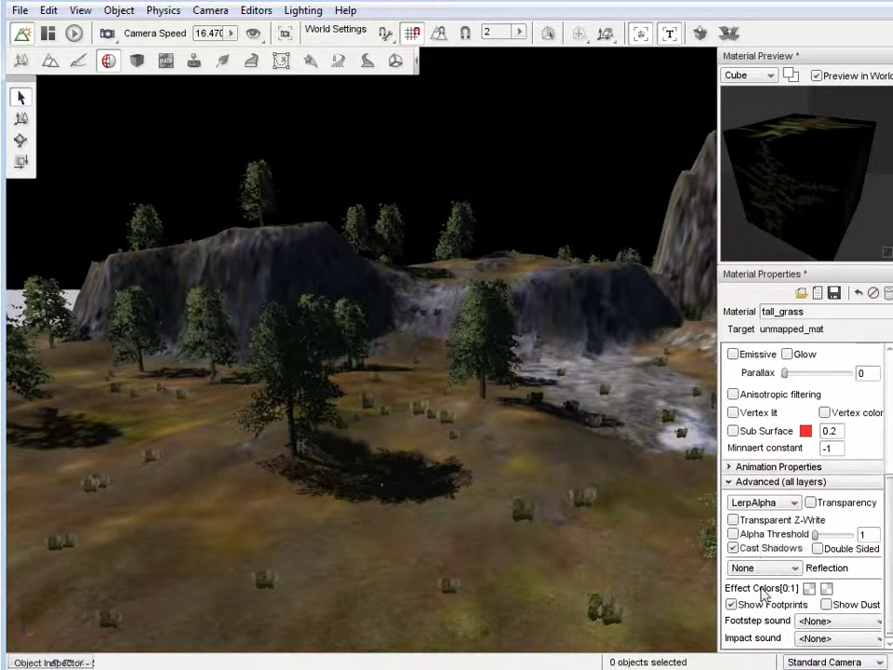
click(734, 534)
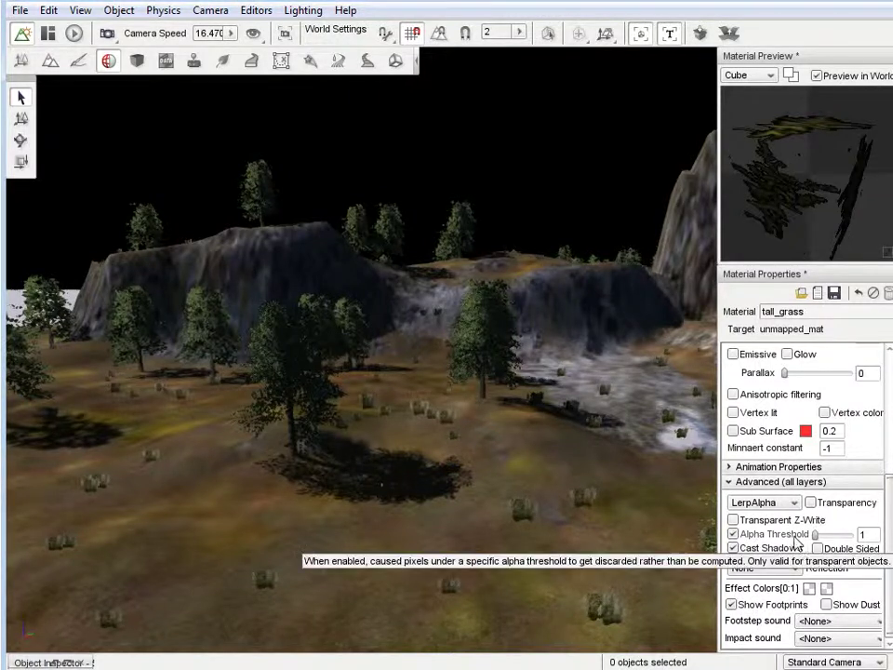
drag(814, 535, 821, 542)
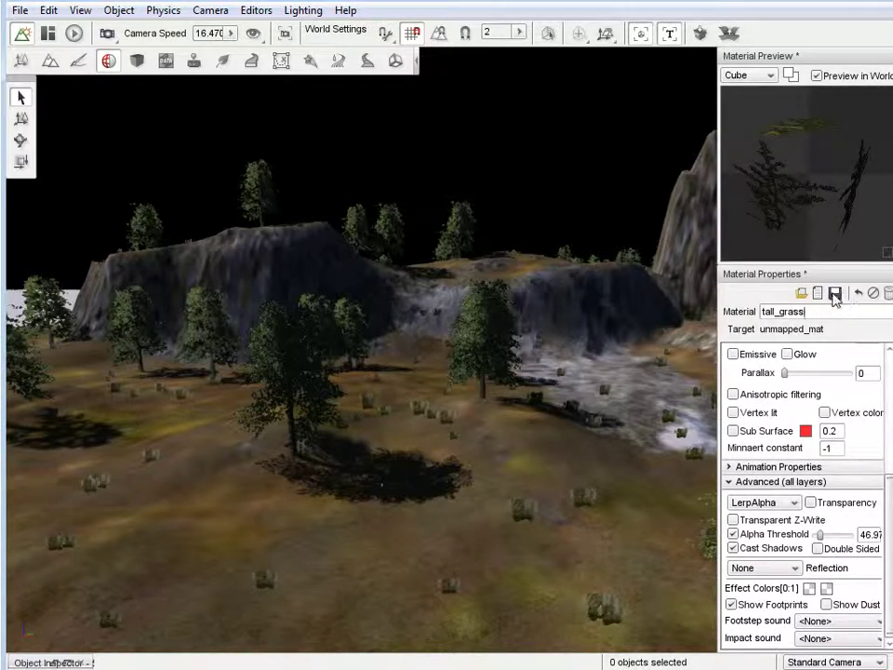
Step: Start a new Ground Cover object from the level library's Environment category and name it tall_grass
click(25, 62)
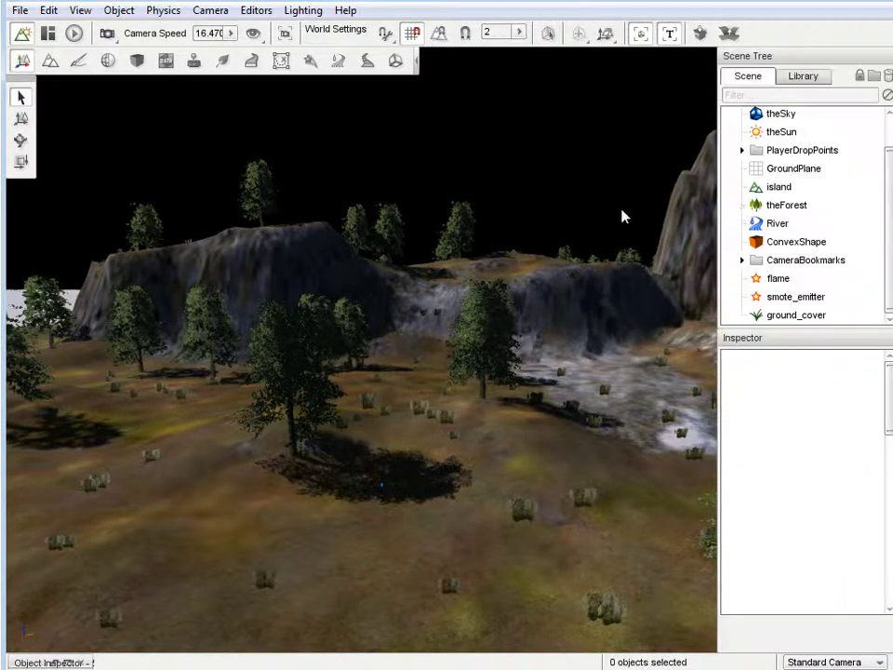
click(805, 77)
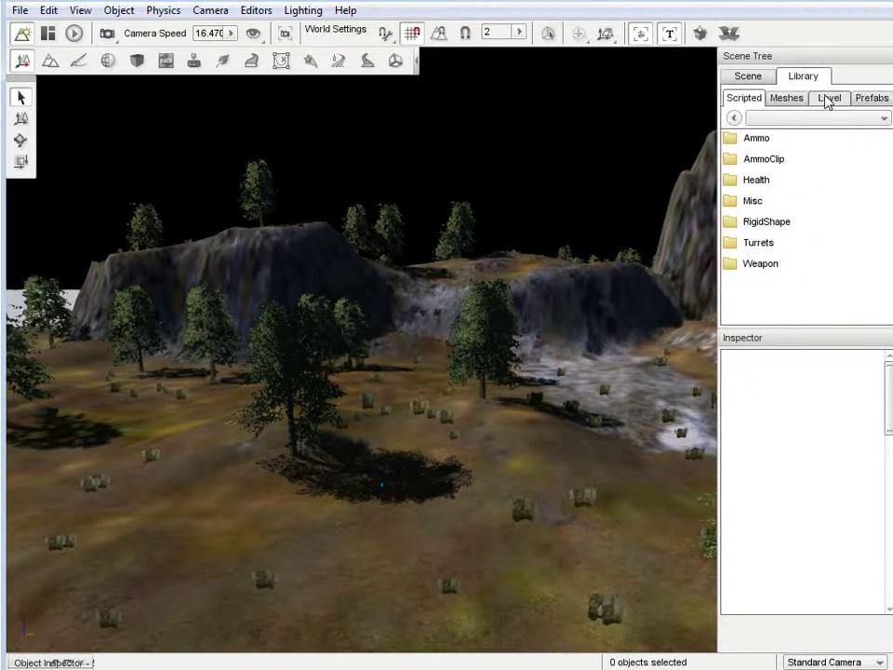
click(828, 99)
double_click(773, 141)
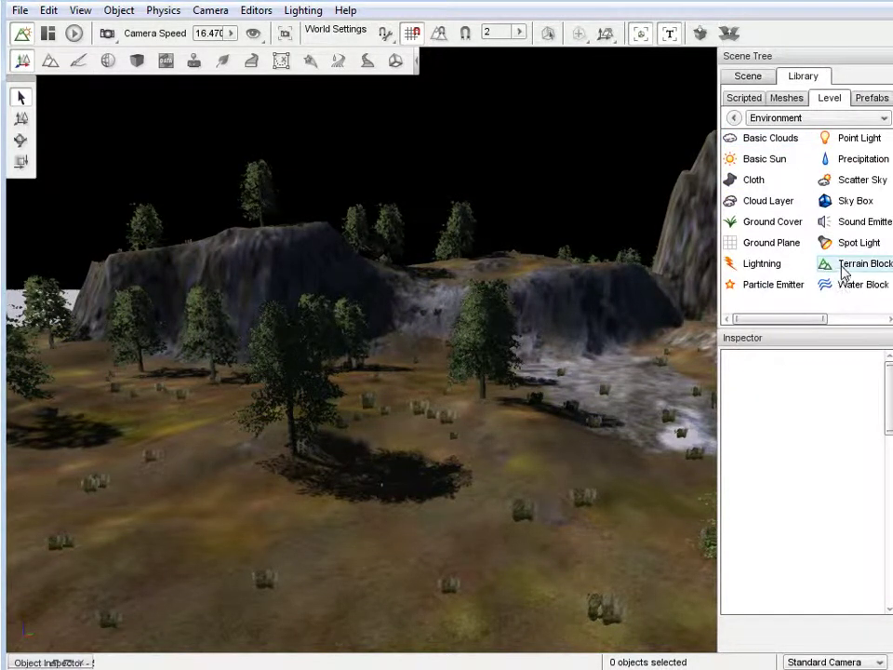
double_click(771, 223)
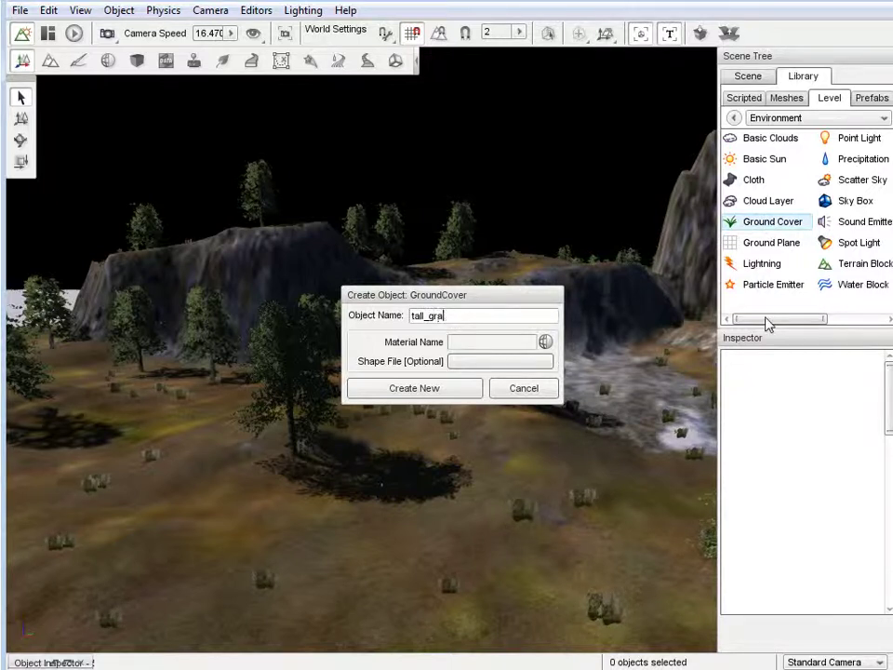
Step: Assign the tall_grass material to the new ground cover object
click(544, 343)
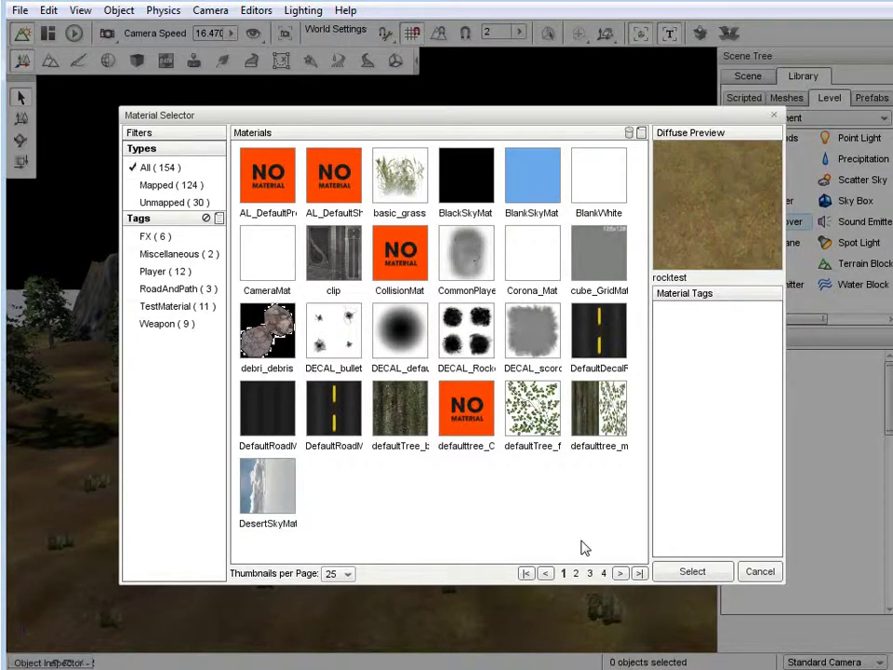
click(623, 576)
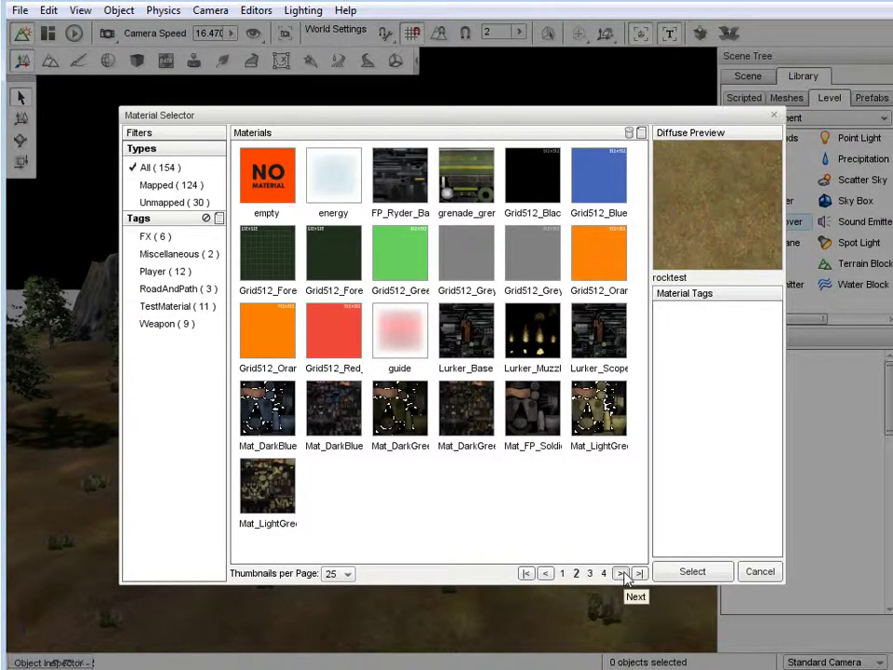
click(624, 574)
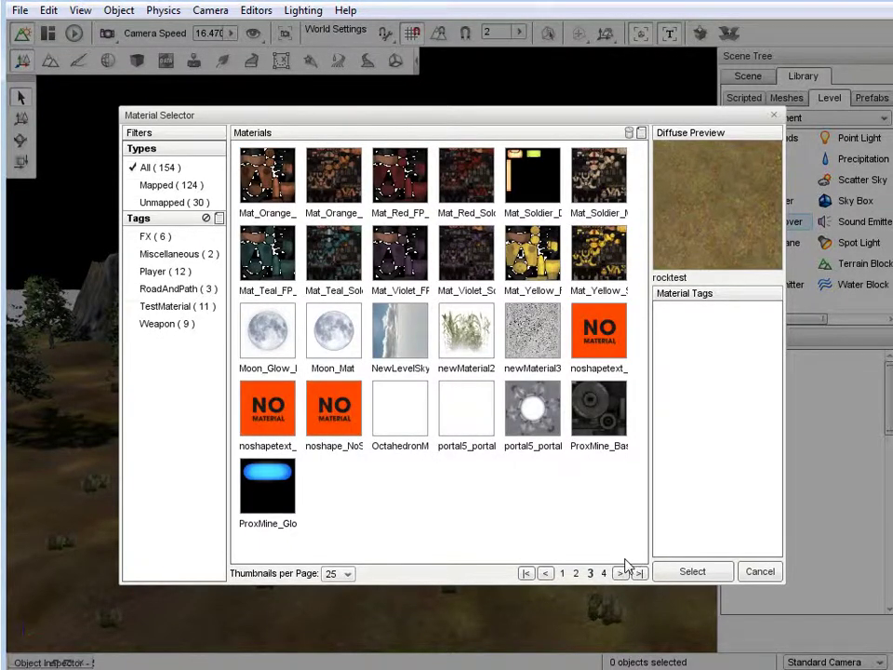
click(620, 573)
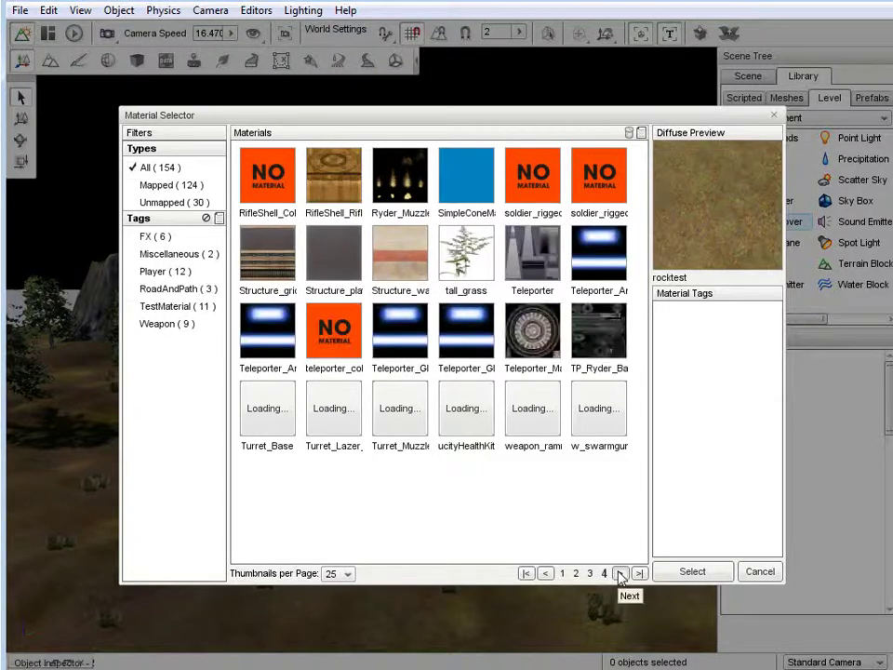
click(471, 279)
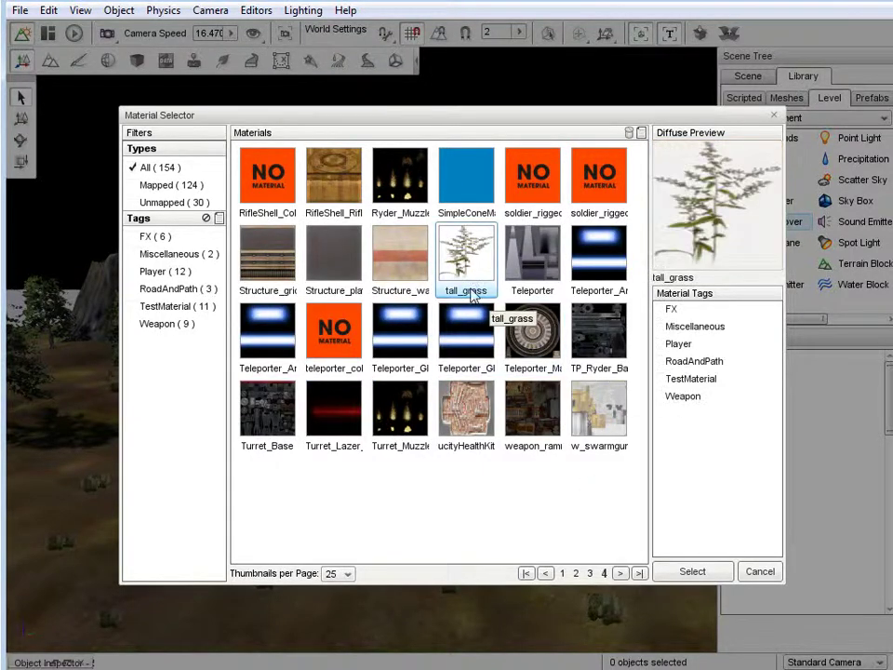
click(703, 571)
Step: Change the ground cover's object name to tall_grass_cover and create the object
click(415, 388)
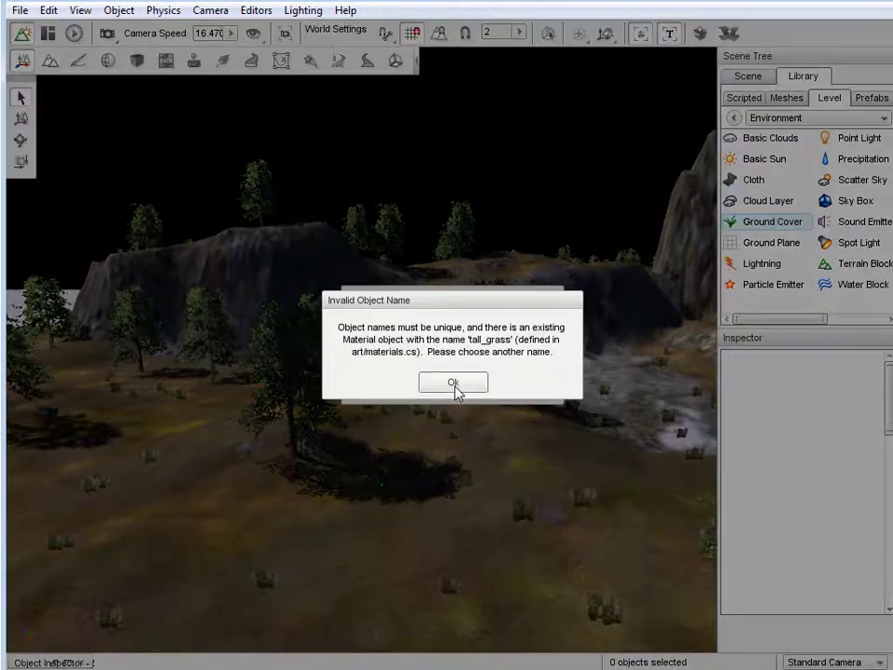
click(453, 384)
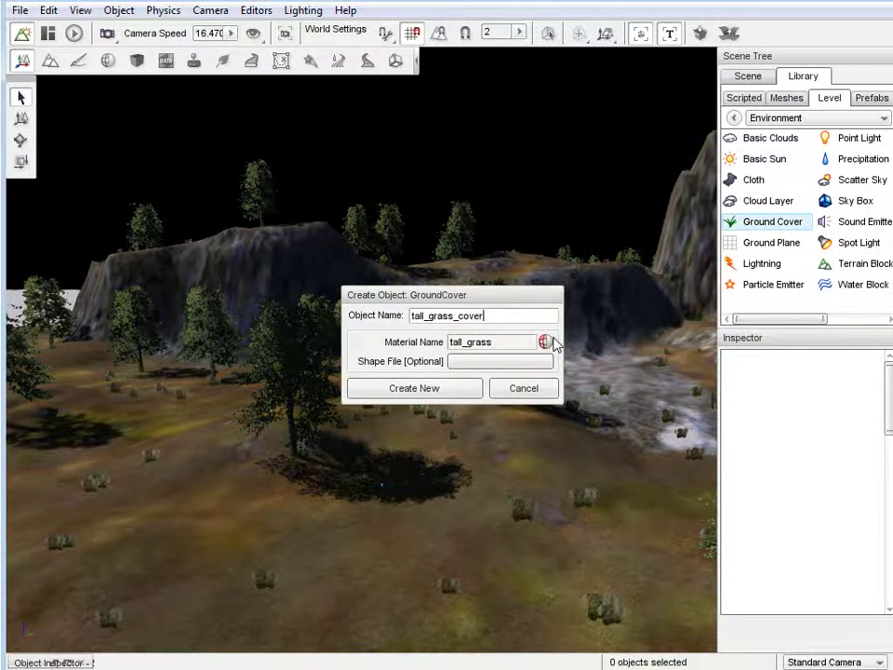
click(445, 394)
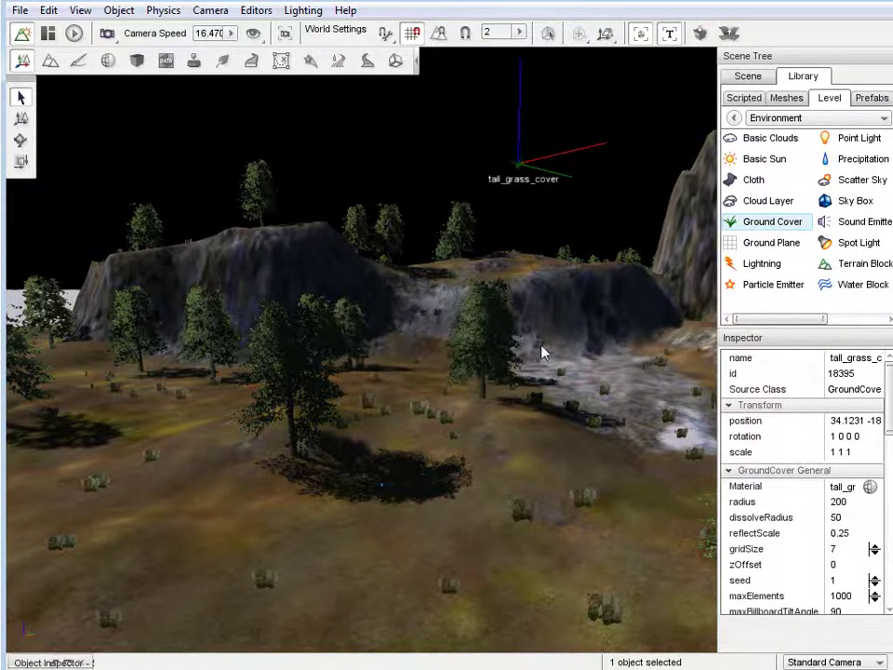
Step: Inspect tall_grass_cover in an object inspector and expand the settings of its type [0]
right_drag(454, 335, 455, 333)
key(w)
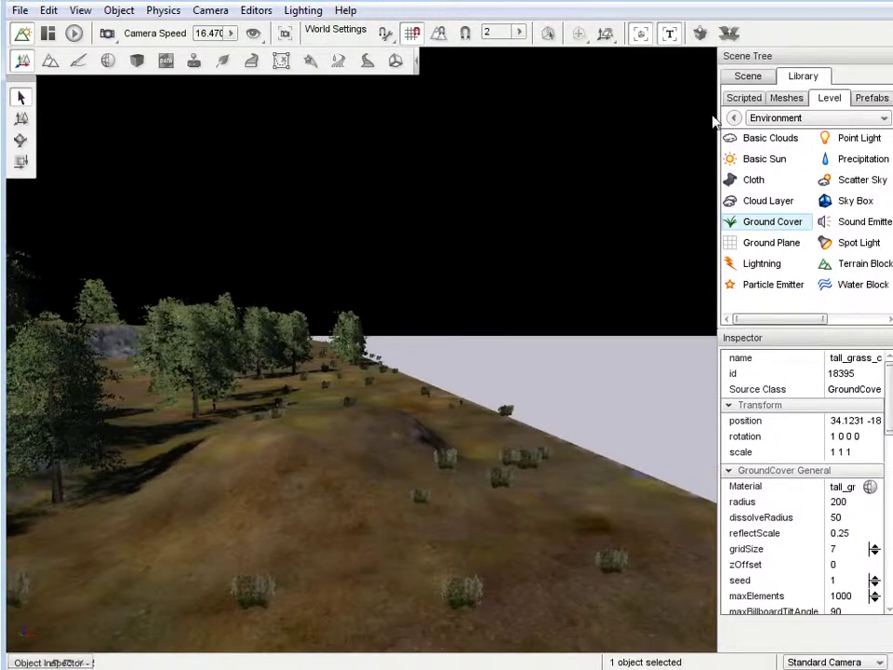
click(744, 98)
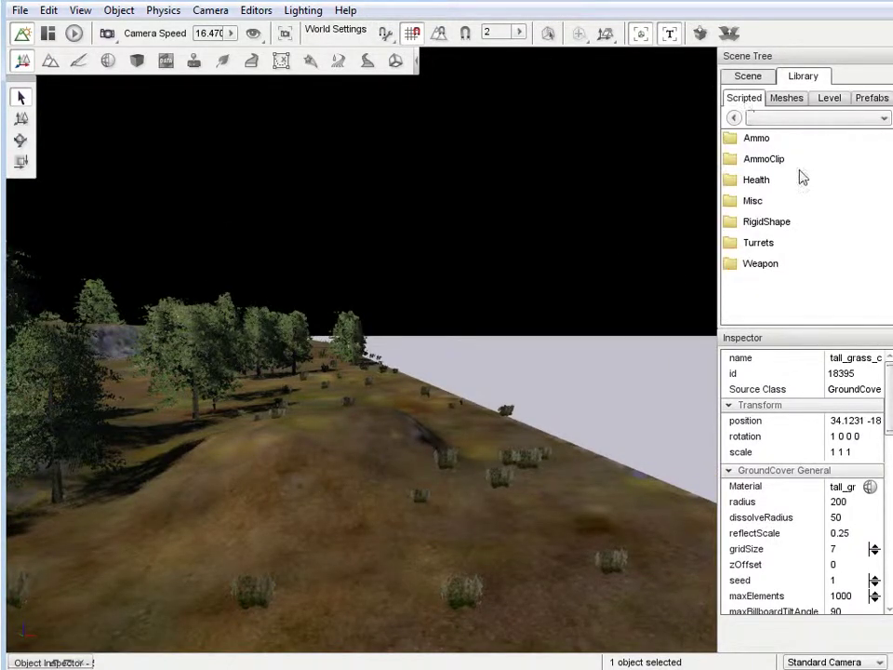
click(748, 75)
right_click(786, 320)
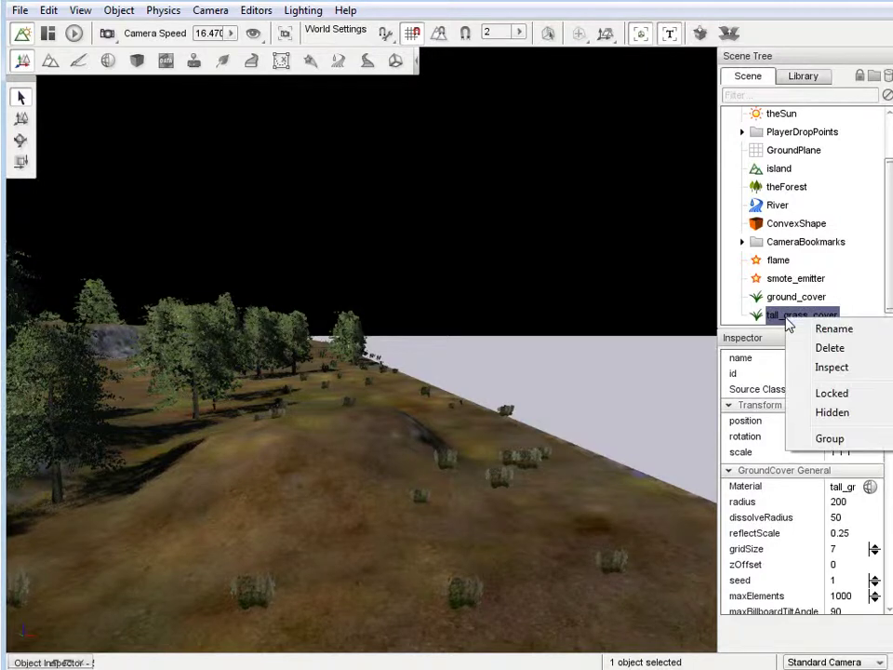
click(832, 367)
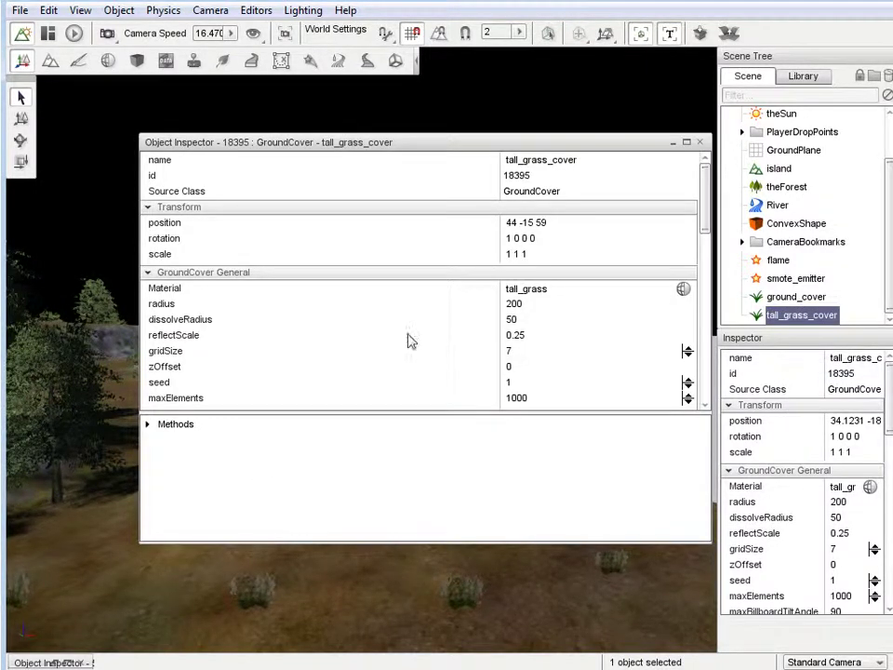
scroll(407, 340, down, 10)
scroll(200, 314, up, 7)
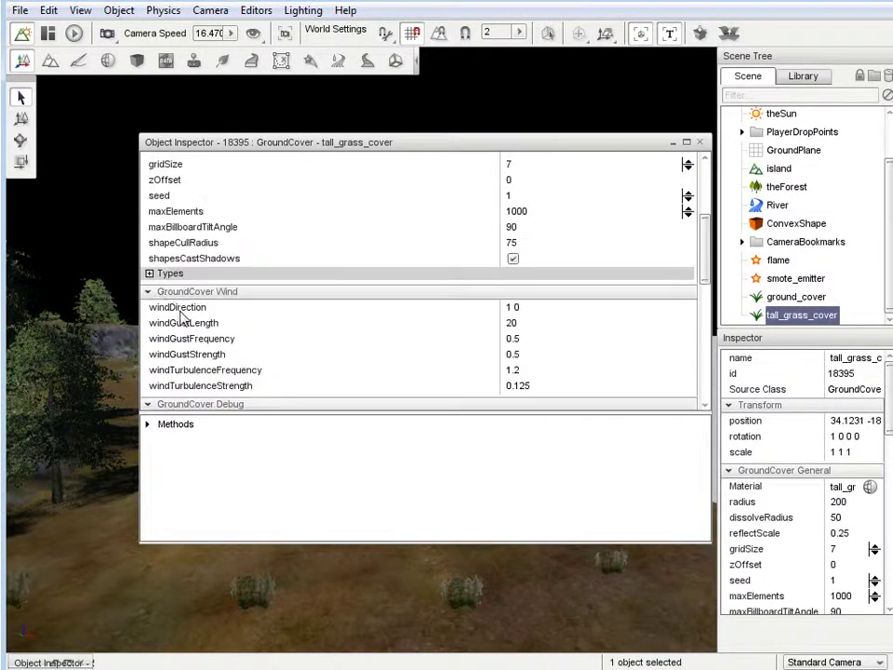
click(166, 274)
click(169, 288)
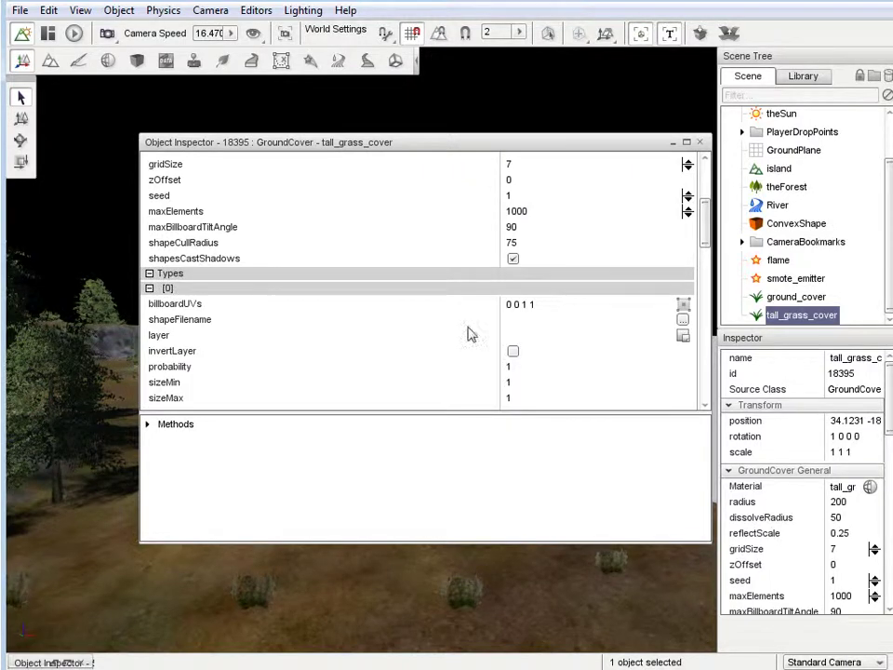
Step: Review the billboardUVs and the size, slope, elevation and clump settings of tall_grass_cover's type [0], and close its object inspector
click(683, 303)
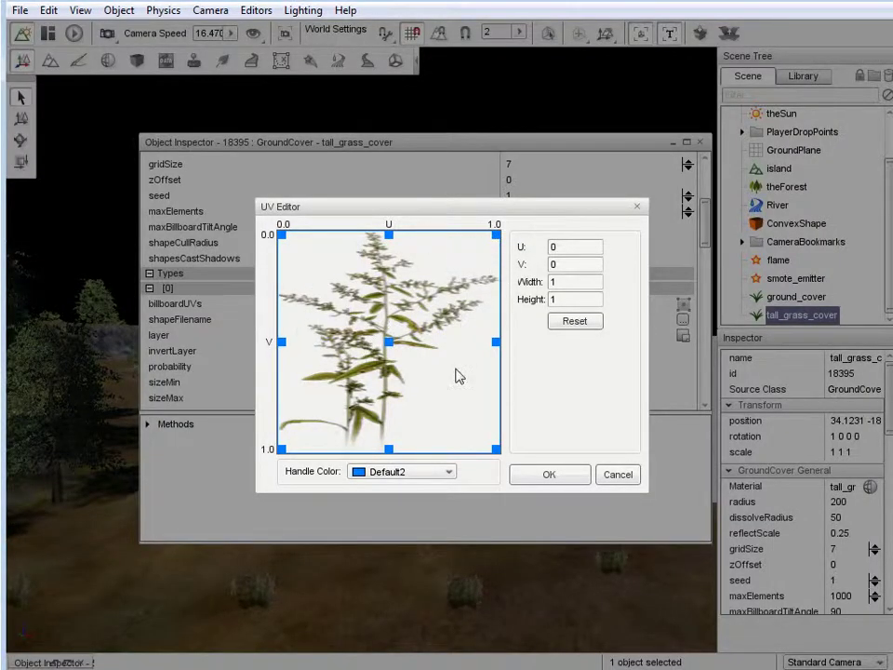
click(618, 476)
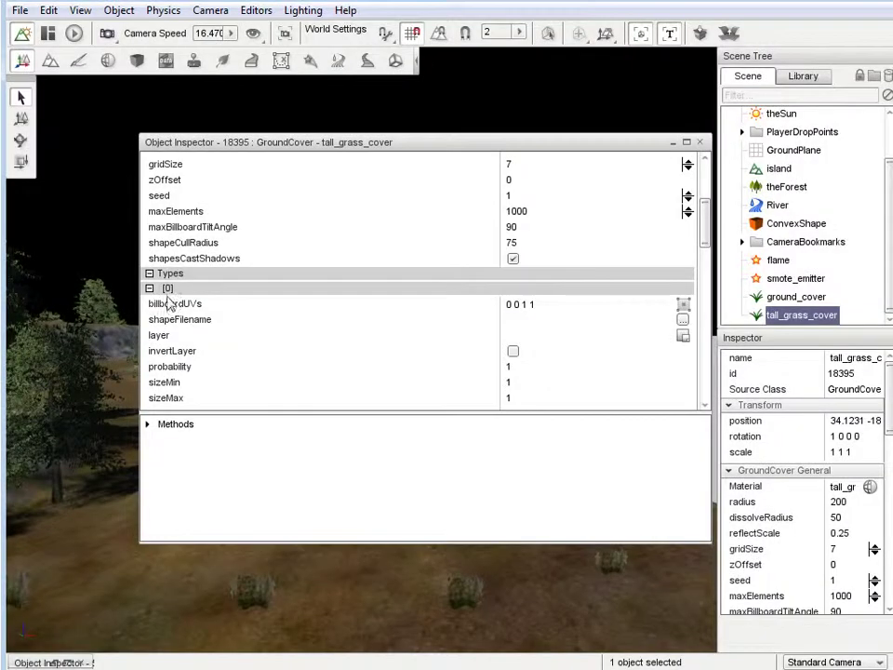
click(150, 289)
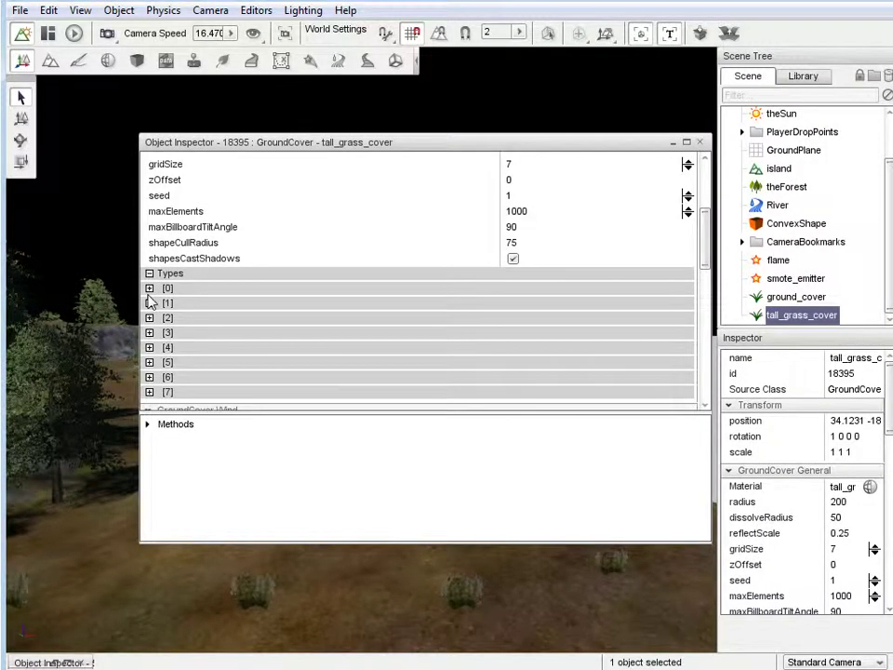
click(149, 288)
scroll(284, 361, down, 5)
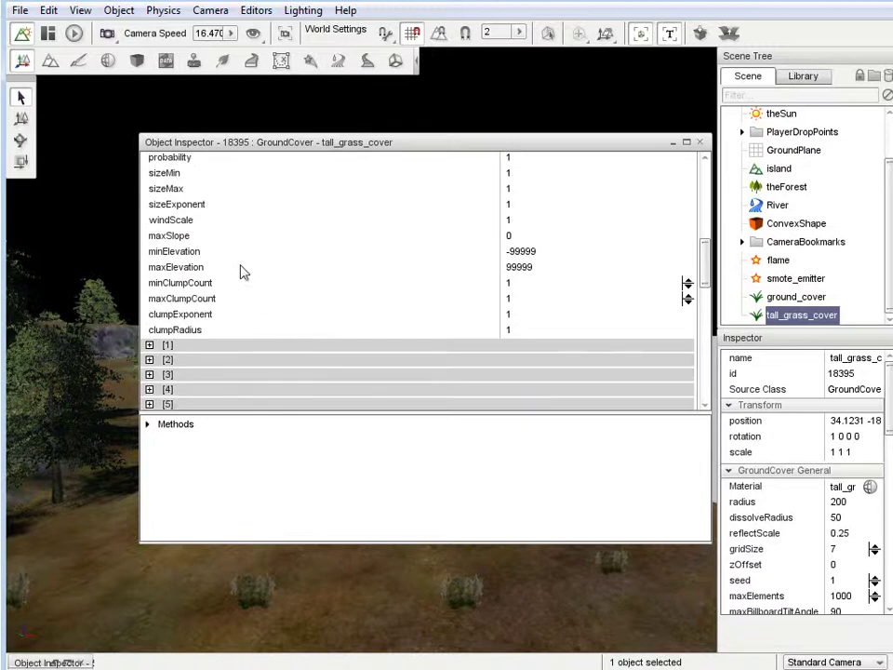
scroll(232, 266, up, 2)
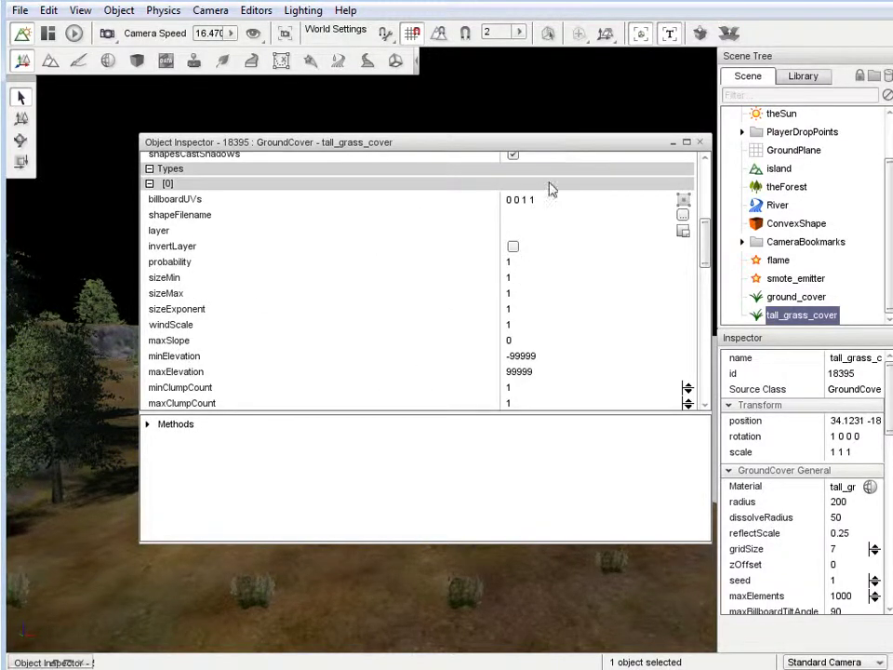
click(702, 142)
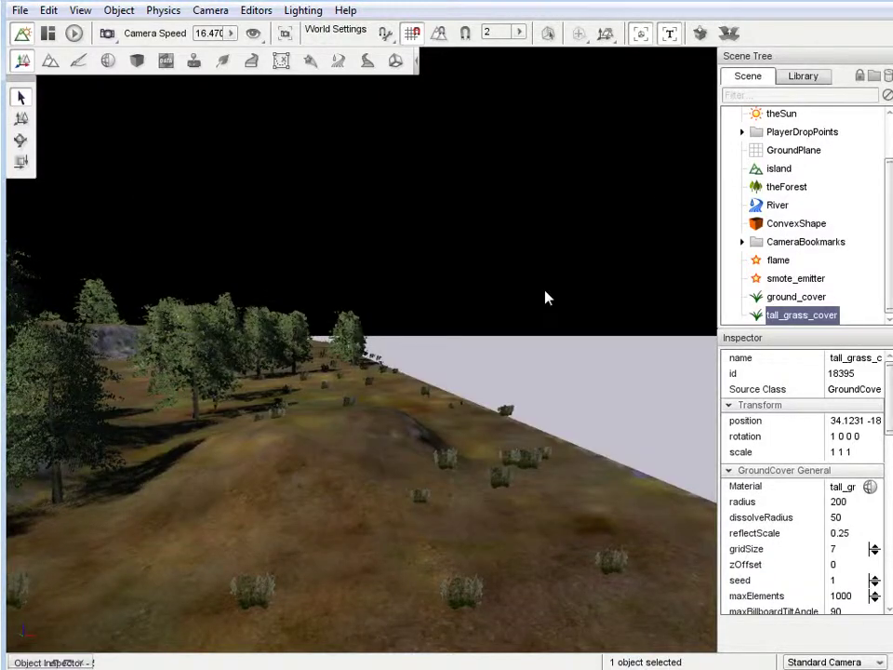
Step: Examine the terrain and the ground between the forest trees for the tall grass plants
key(w)
right_drag(546, 293, 456, 335)
right_drag(453, 327, 453, 335)
key(w)
key(w)
key(w)
key(w)
key(w)
key(w)
key(w)
key(s)
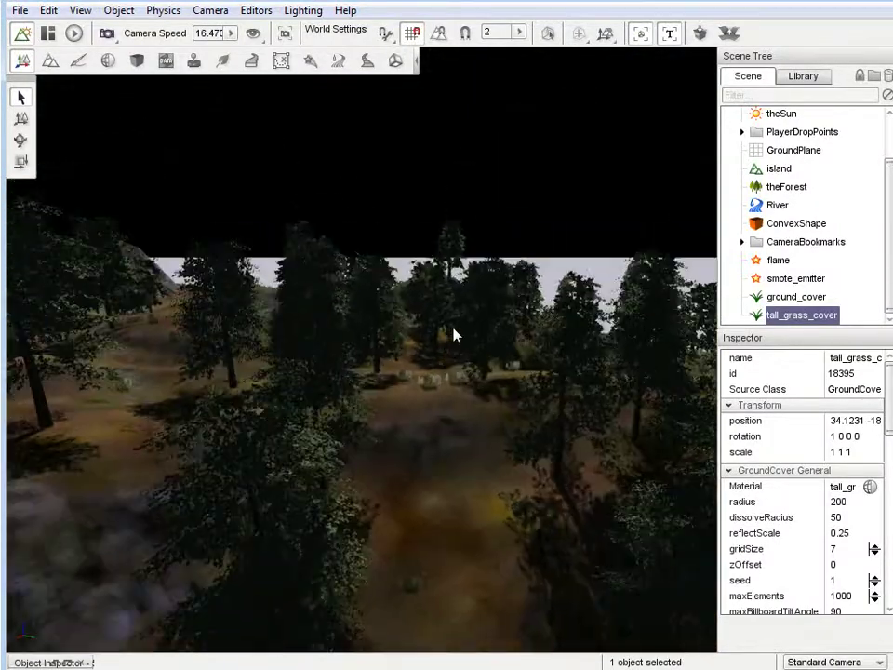
key(w)
key(w)
right_drag(453, 335, 452, 328)
key(s)
key(w)
key(w)
key(w)
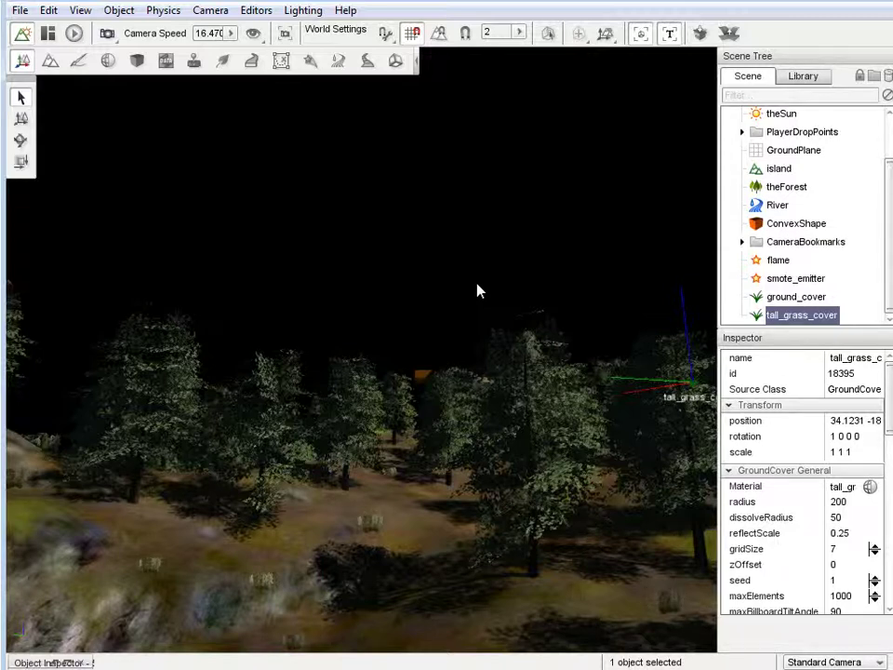
Step: Open the Environment category of the level object library
click(801, 79)
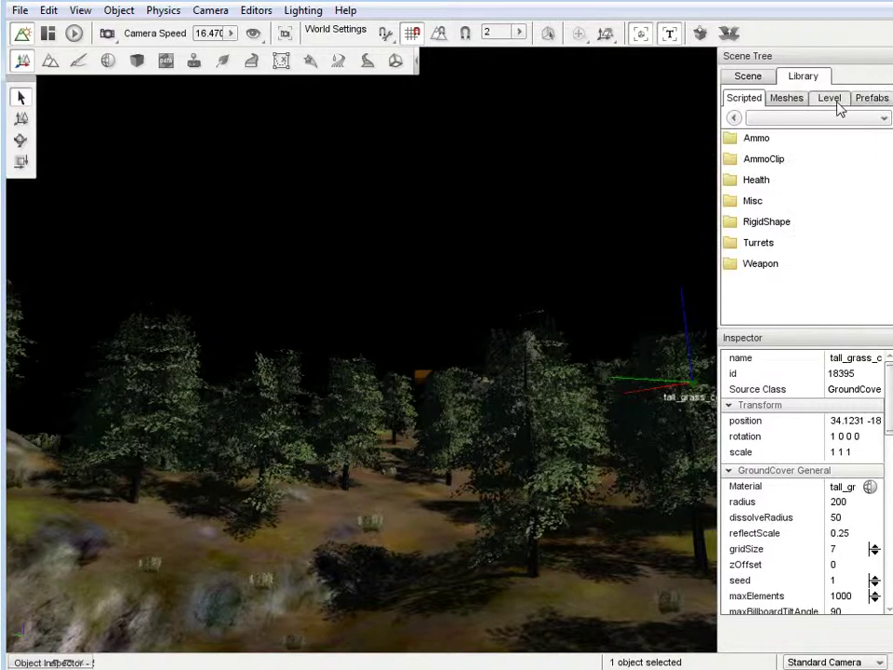
click(831, 98)
double_click(782, 139)
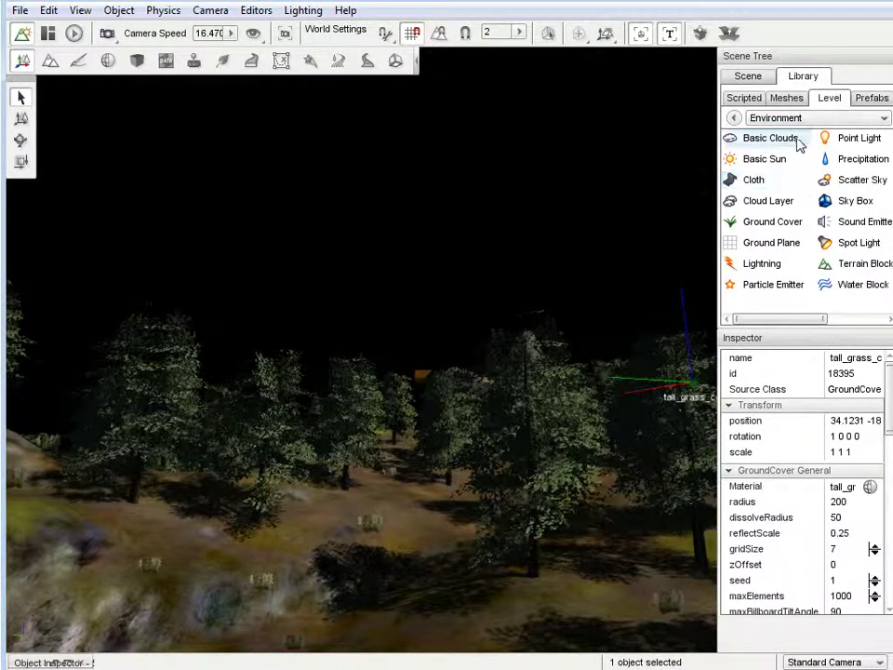